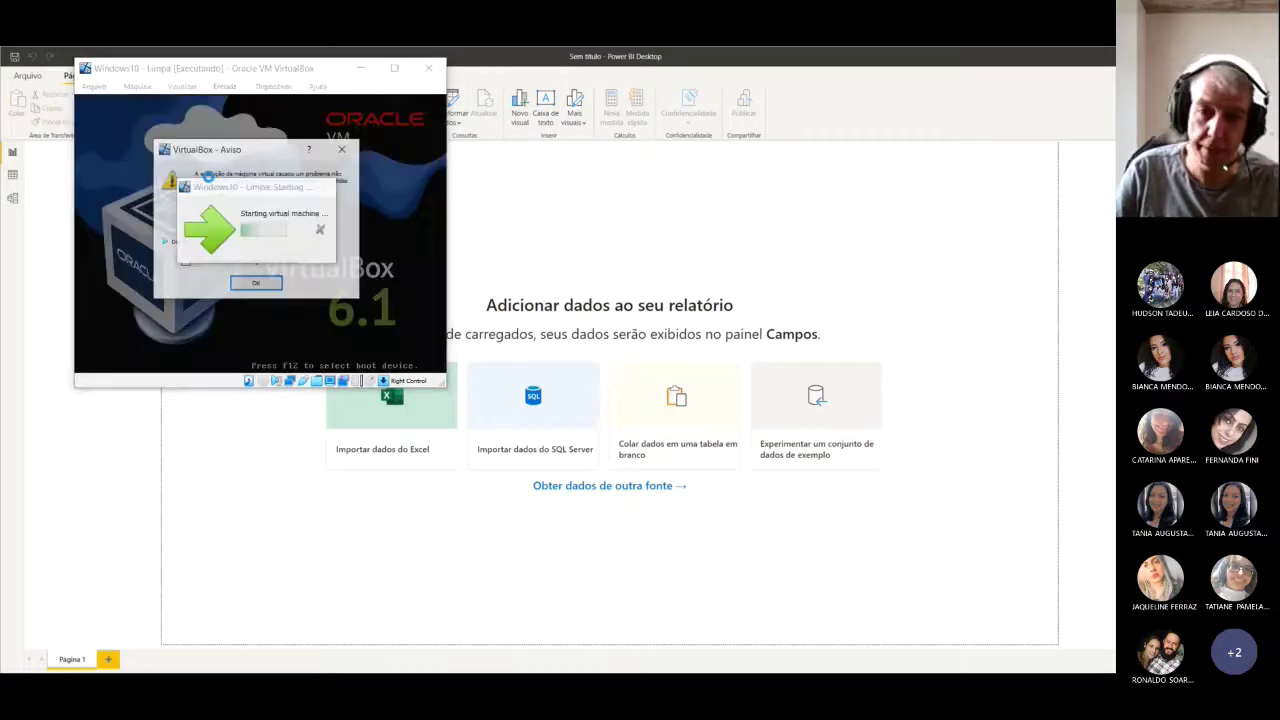
# Step: Dismiss the virtual machine warning and reposition the Windows10 - Limpa window so its whole desktop is visible
pyautogui.click(258, 284)
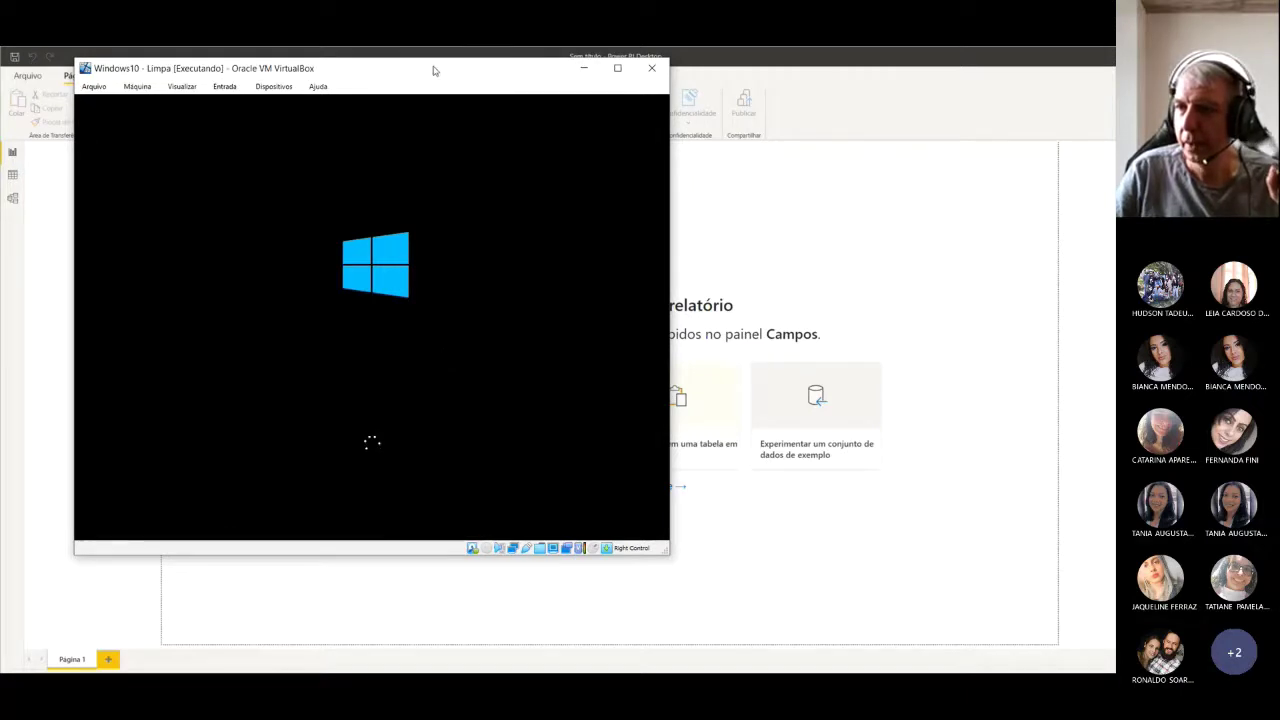
pyautogui.moveTo(428, 70); pyautogui.dragTo(0, 150)
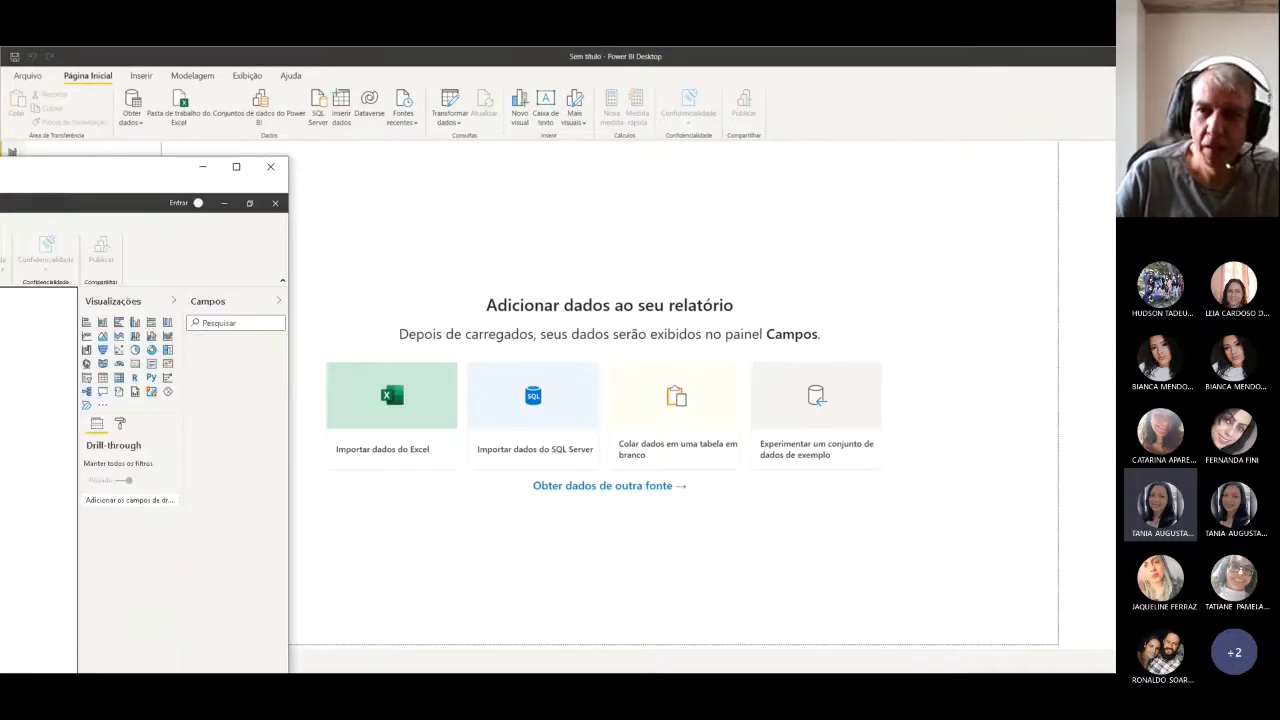
pyautogui.moveTo(0, 160); pyautogui.dragTo(374, 87)
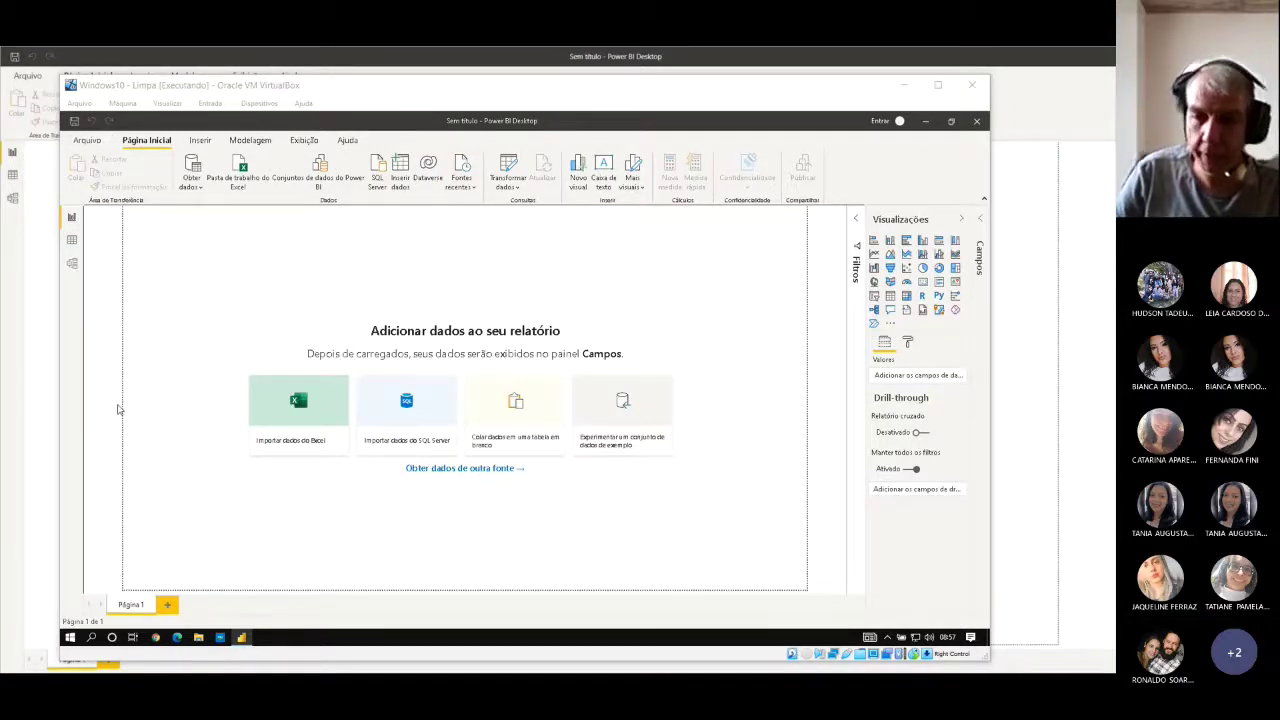
# Step: Compare the empty report, data and model views of the untitled Power BI file, ending in the report view
pyautogui.click(72, 224)
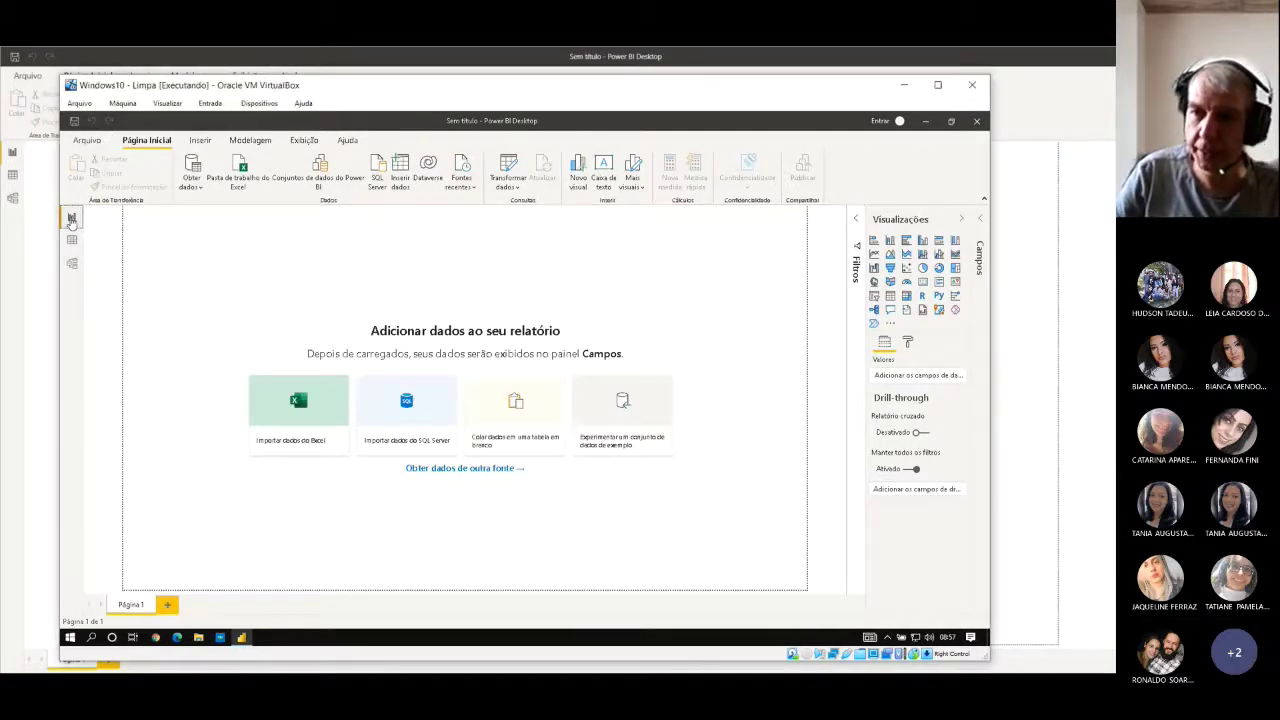
pyautogui.click(72, 262)
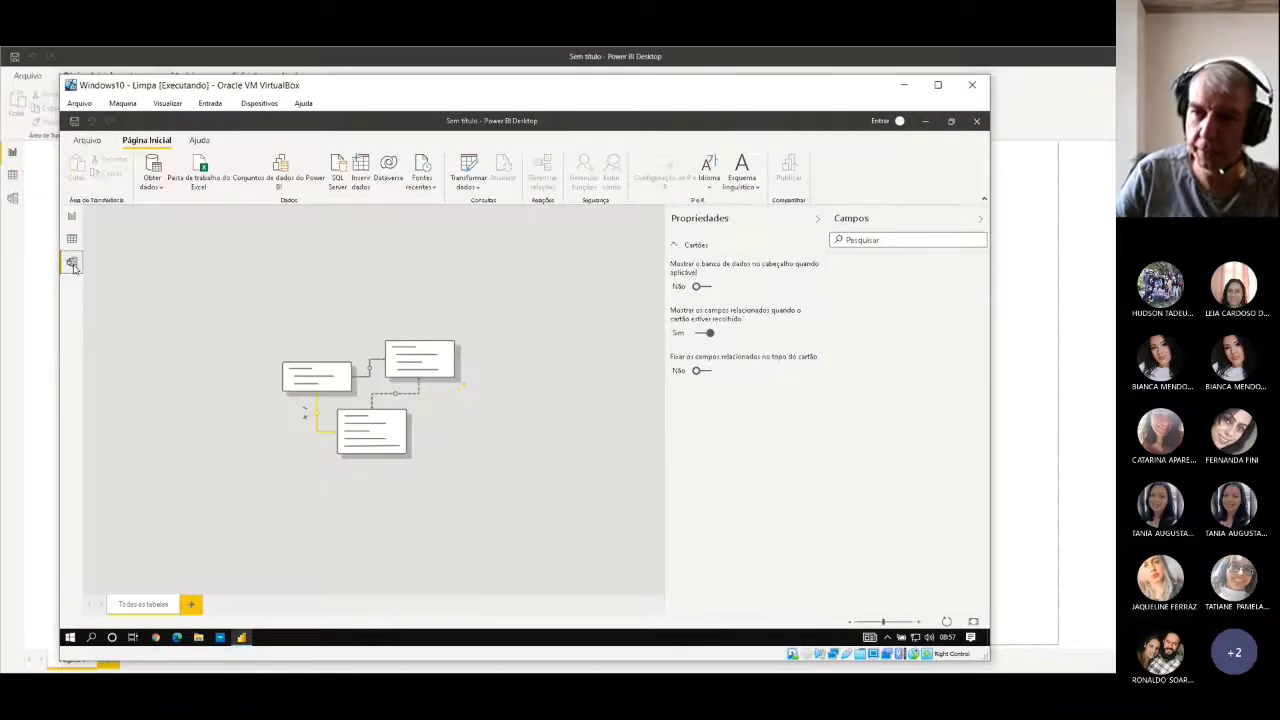
pyautogui.click(72, 220)
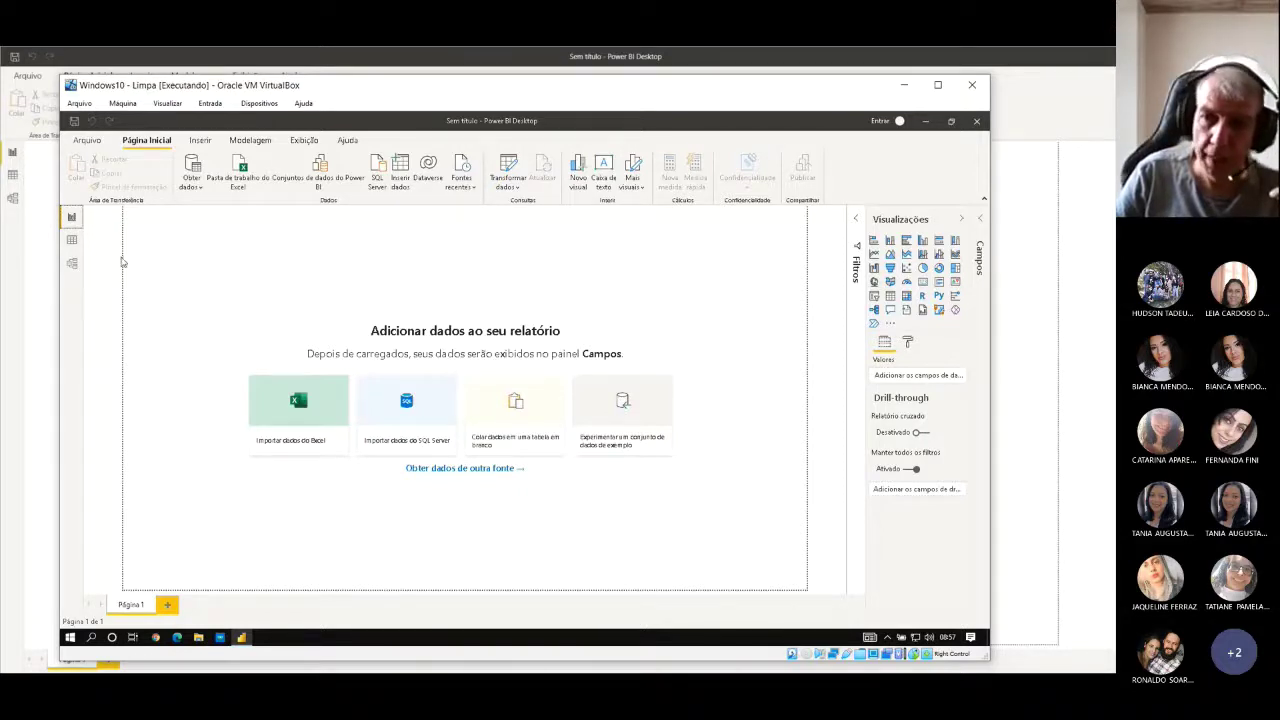
pyautogui.click(72, 241)
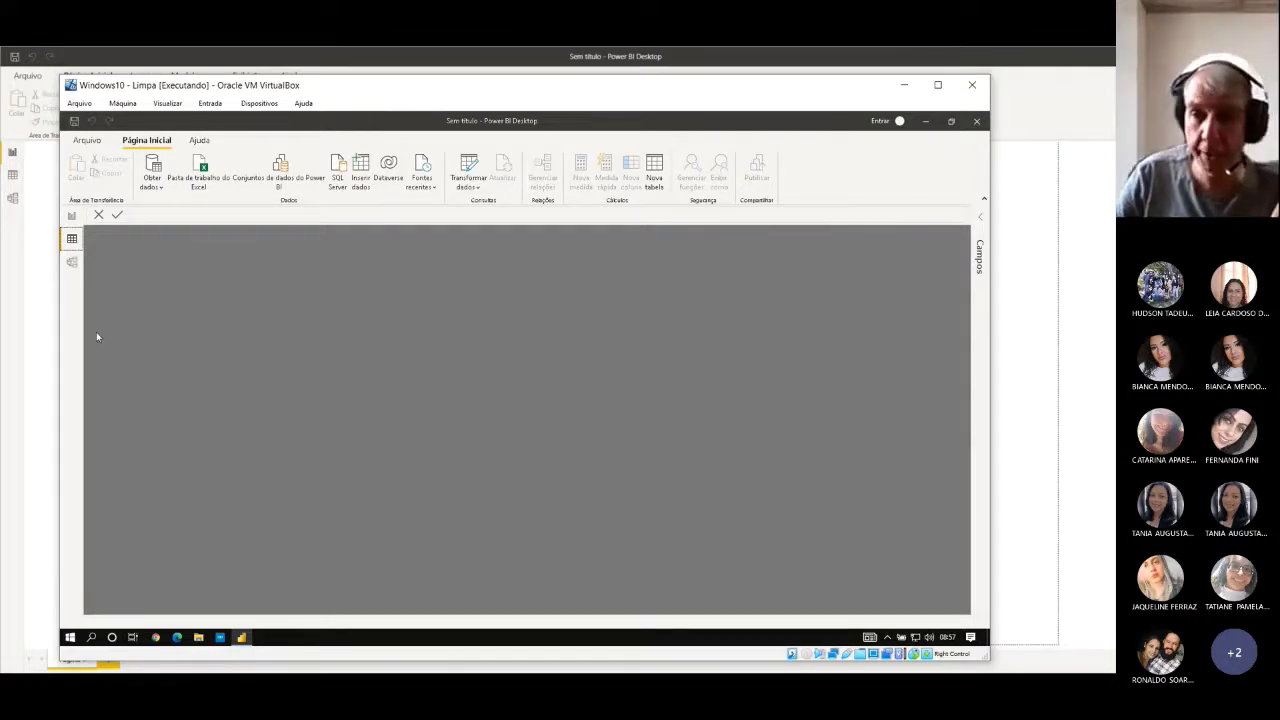
pyautogui.click(72, 262)
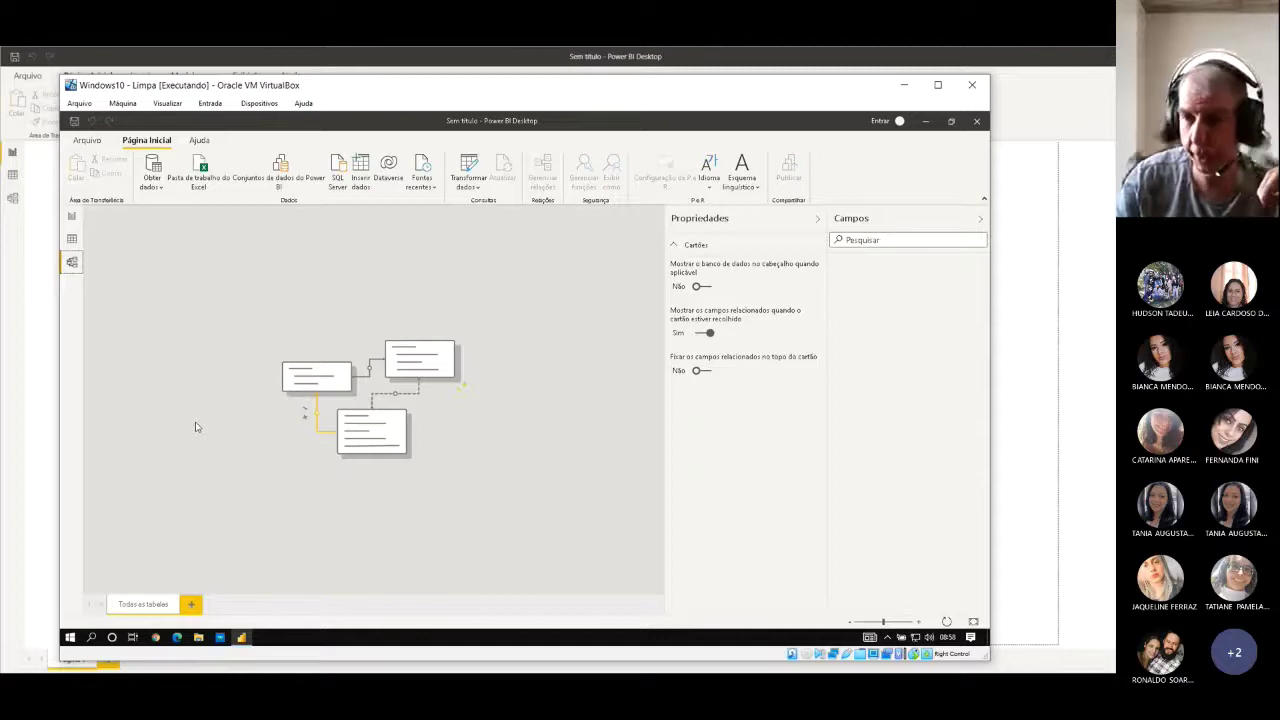
pyautogui.click(73, 237)
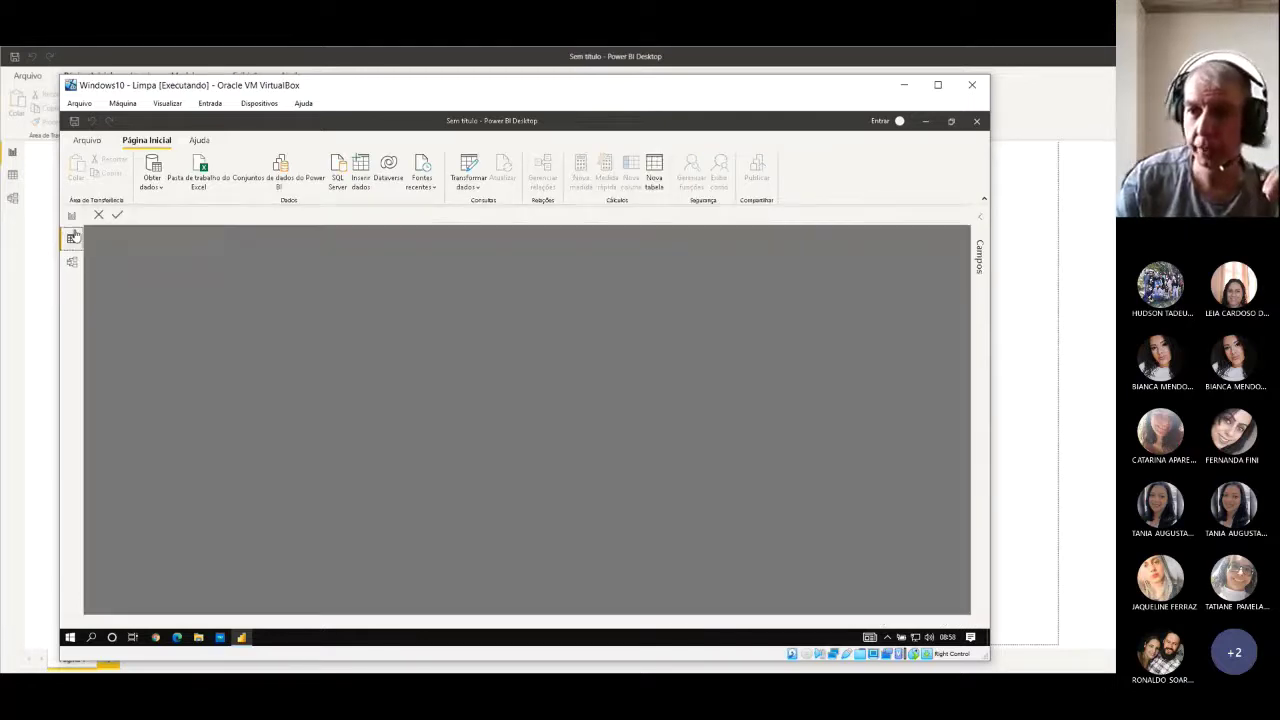
pyautogui.click(71, 216)
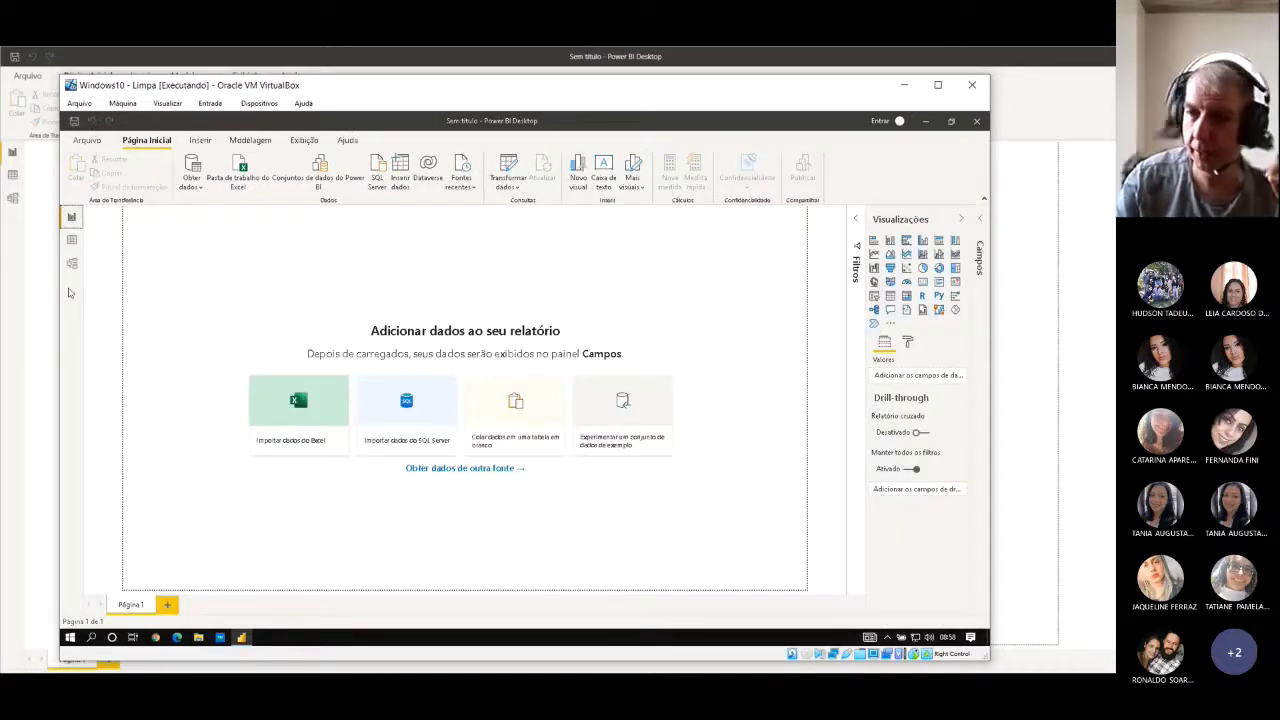
# Step: Expand Filtros and Campos for inspection, and collapse Filtros, Visualizações and Campos to widen the report canvas
pyautogui.click(858, 222)
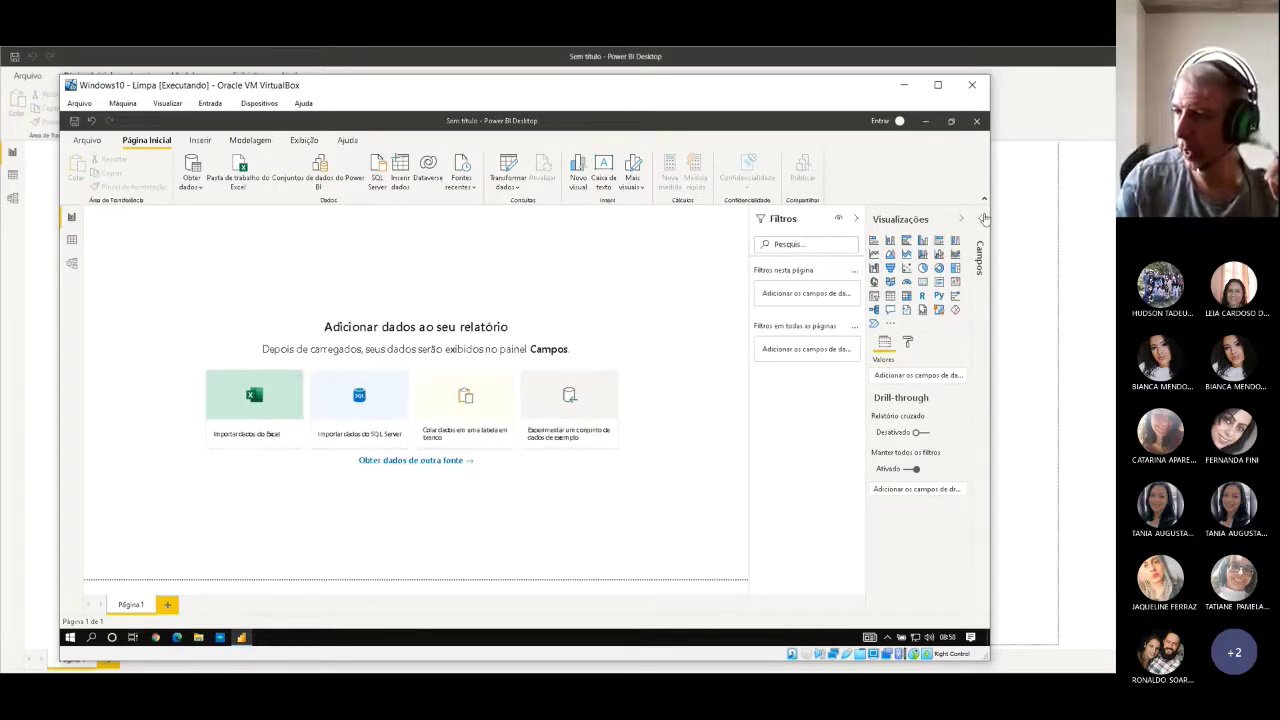
pyautogui.click(980, 219)
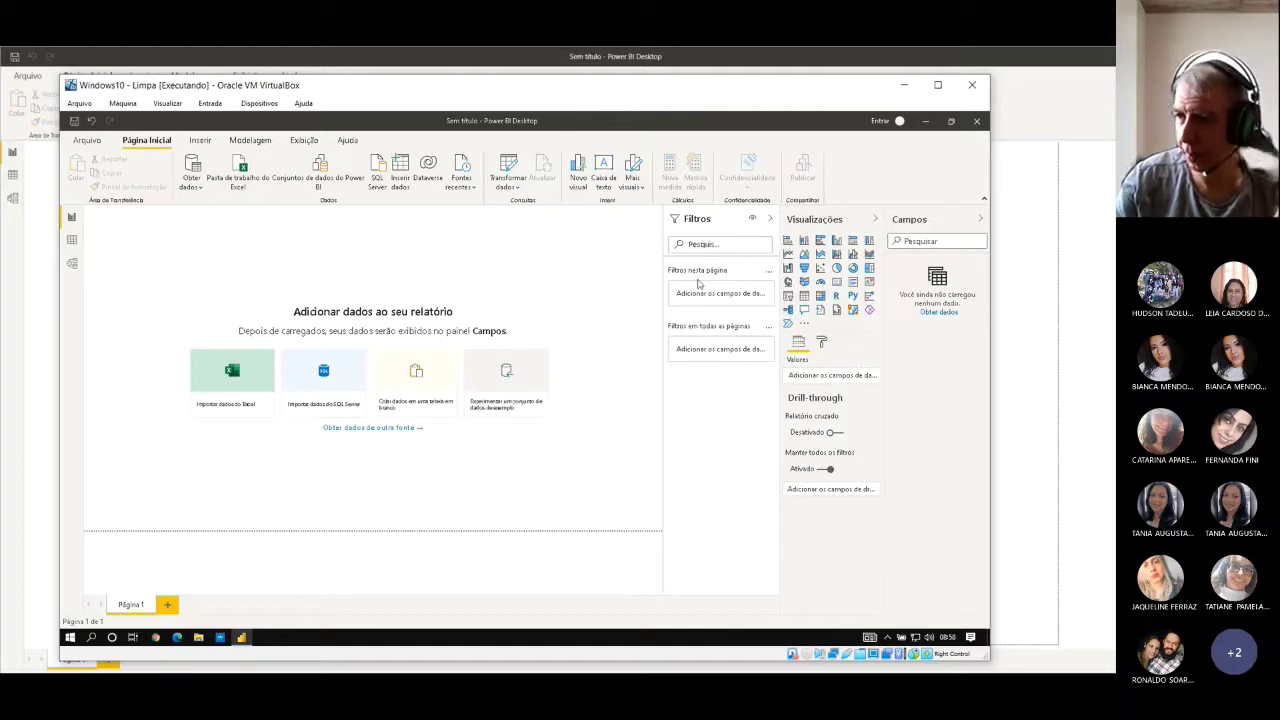
pyautogui.click(769, 218)
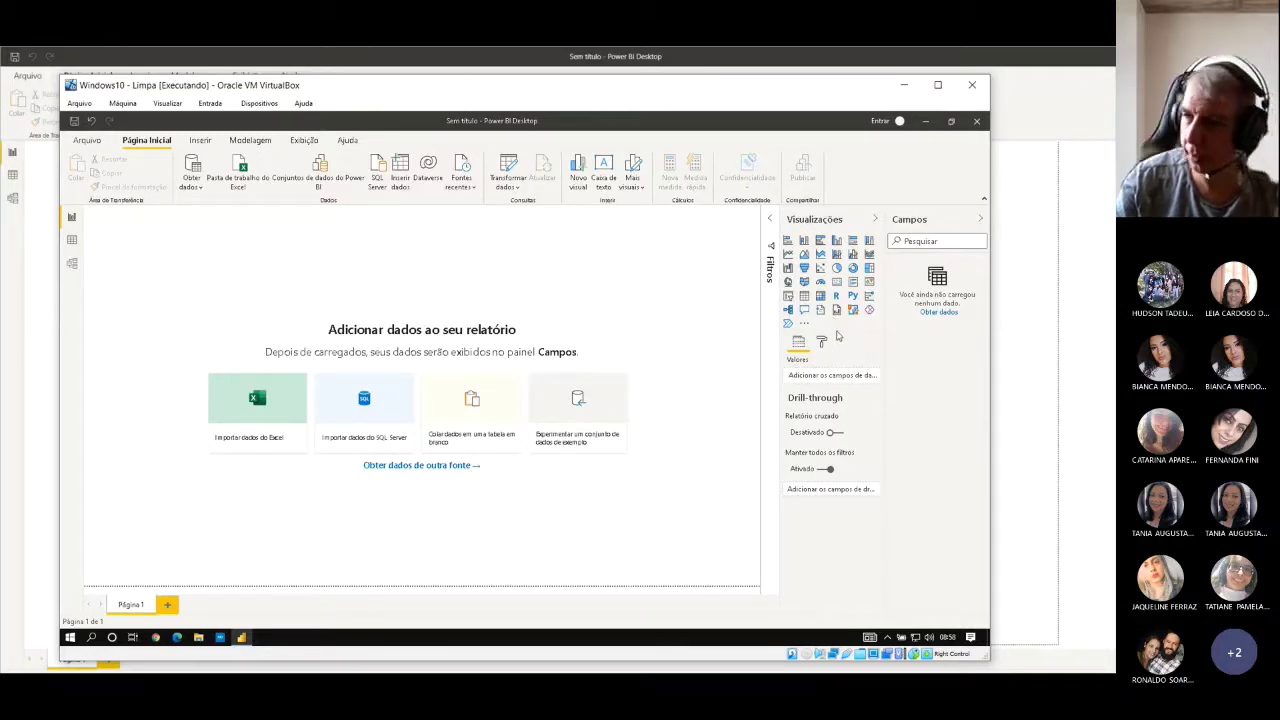
pyautogui.click(878, 222)
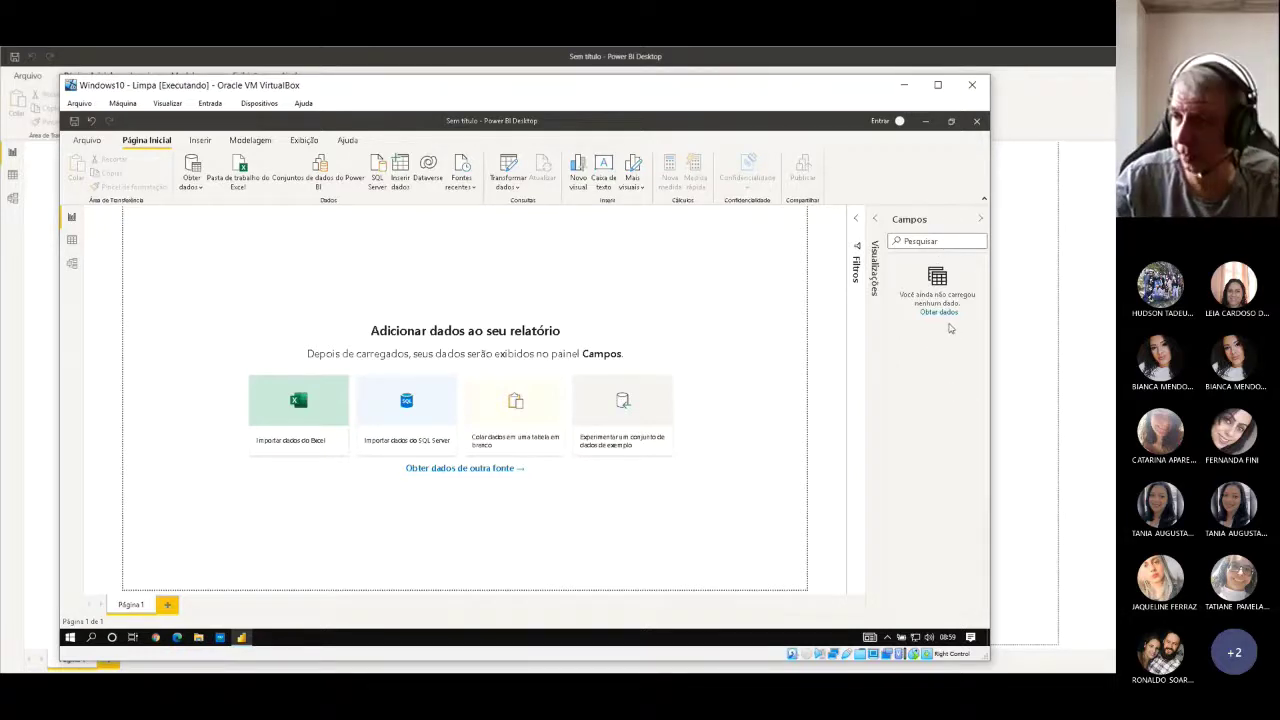
pyautogui.click(981, 220)
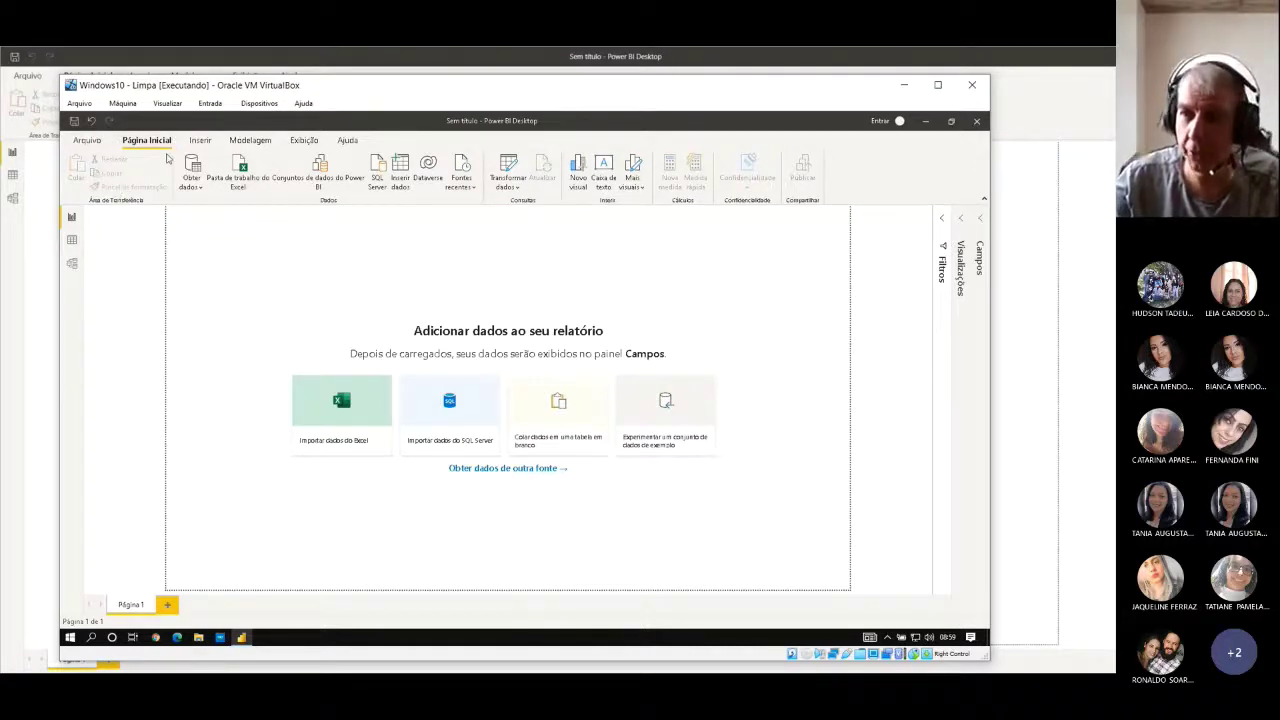
# Step: Look over the model view and the report view's Inserir, Modelagem and Exibição commands, ending on the Página Inicial commands
pyautogui.click(71, 239)
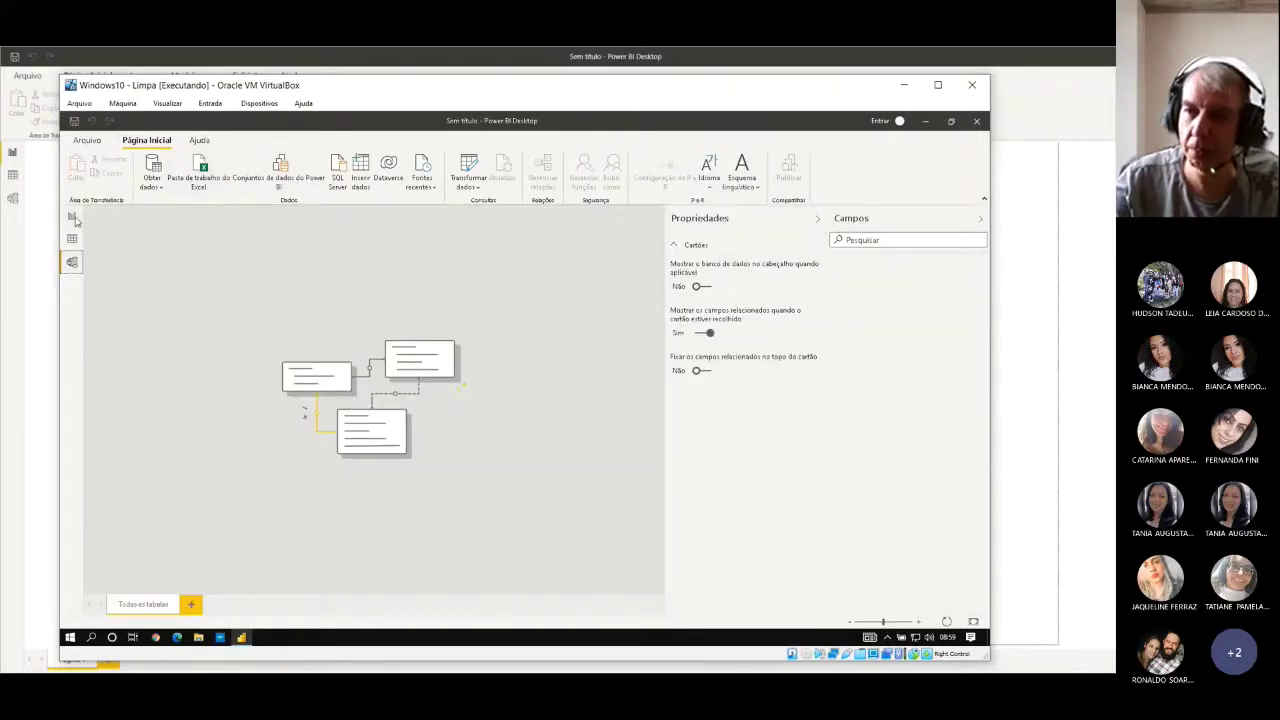
pyautogui.click(73, 219)
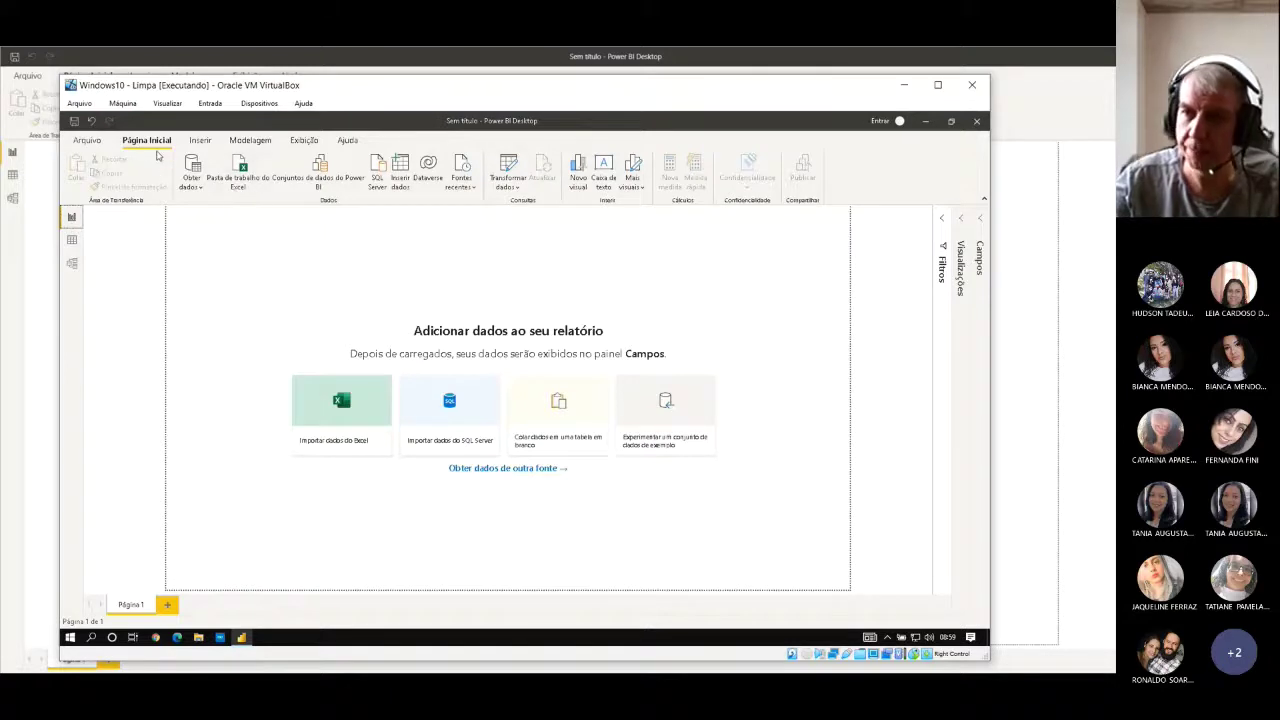
pyautogui.click(197, 144)
pyautogui.click(240, 148)
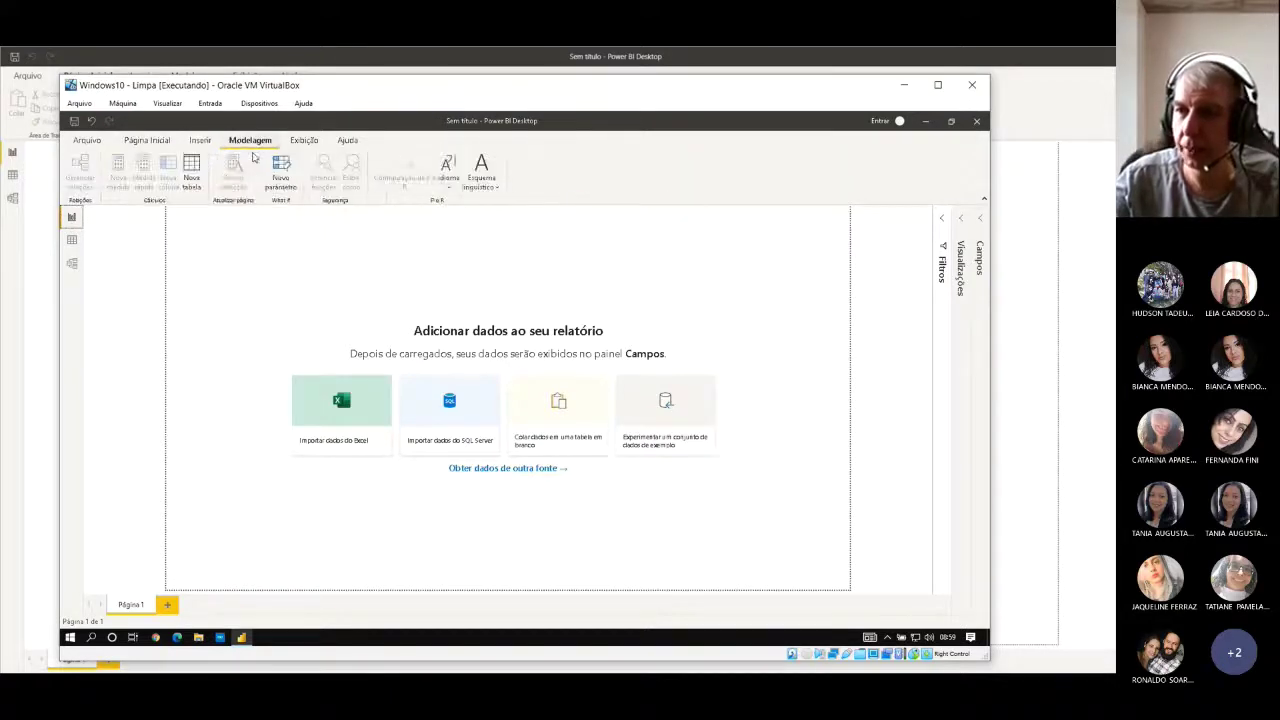
pyautogui.click(304, 141)
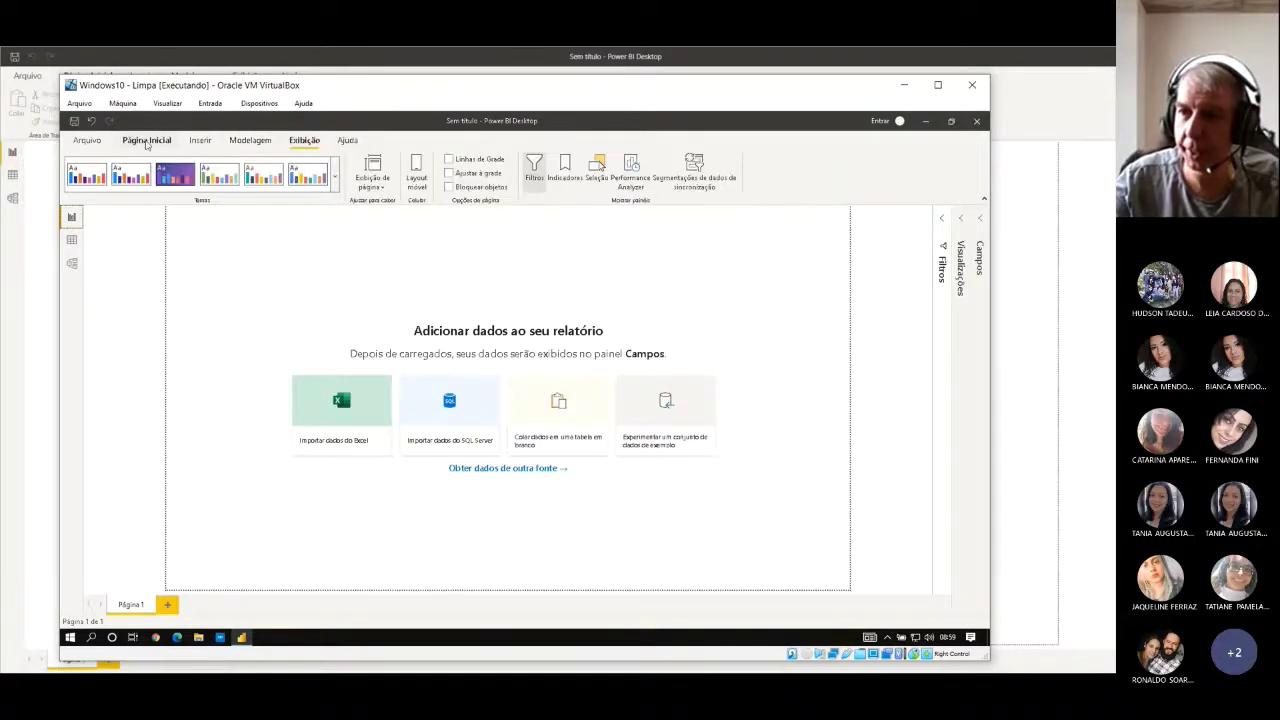
pyautogui.click(147, 141)
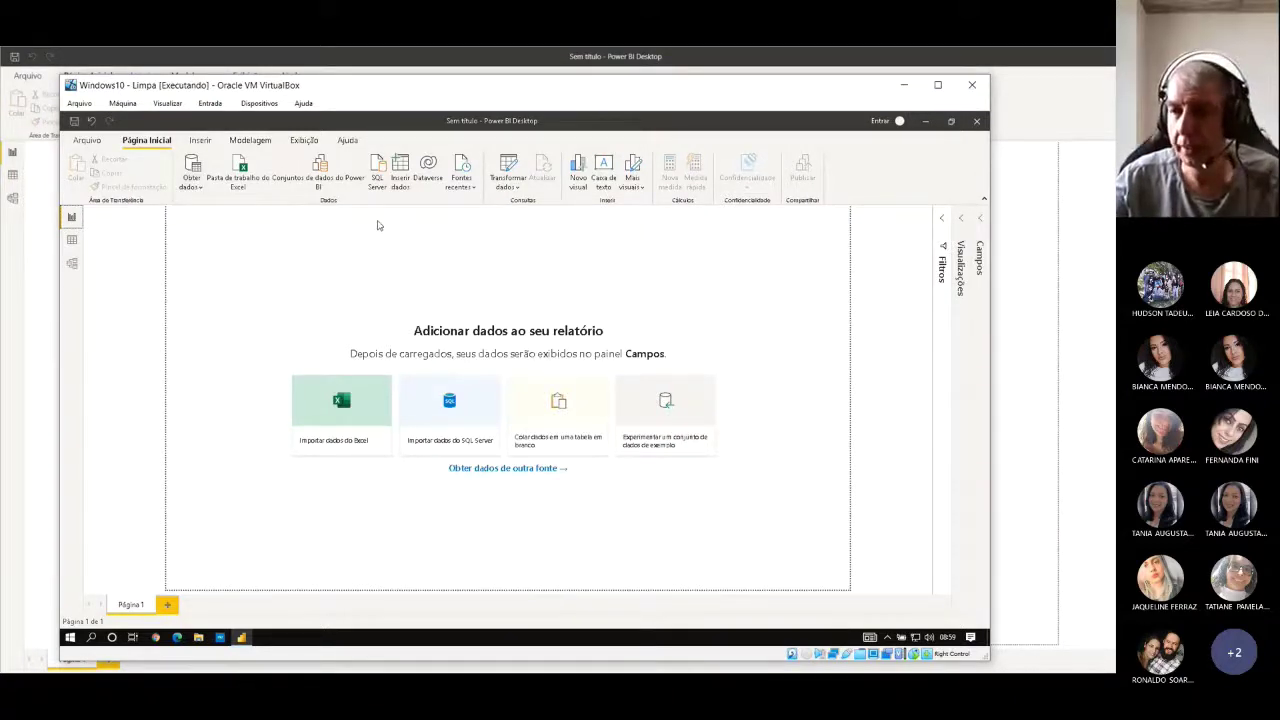
# Step: Bring up the full list of data sources and skim its categories from Arquivo through Serviços Online
pyautogui.click(198, 187)
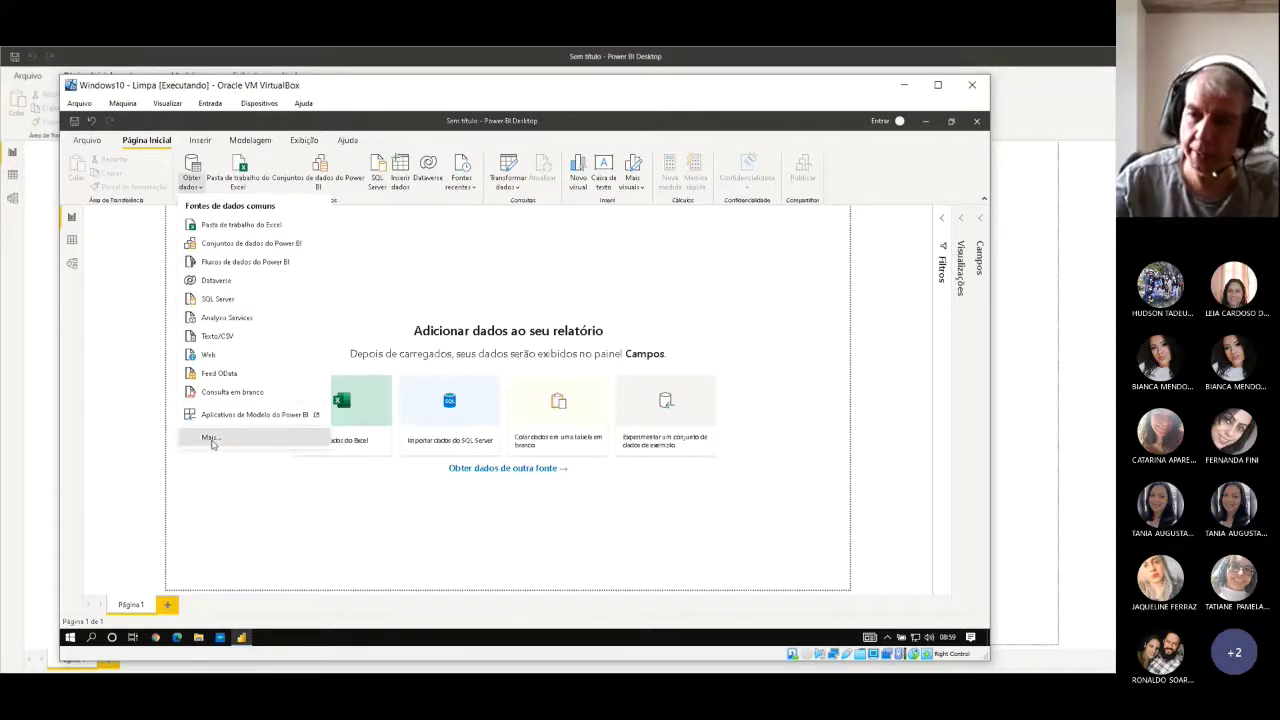
pyautogui.click(211, 440)
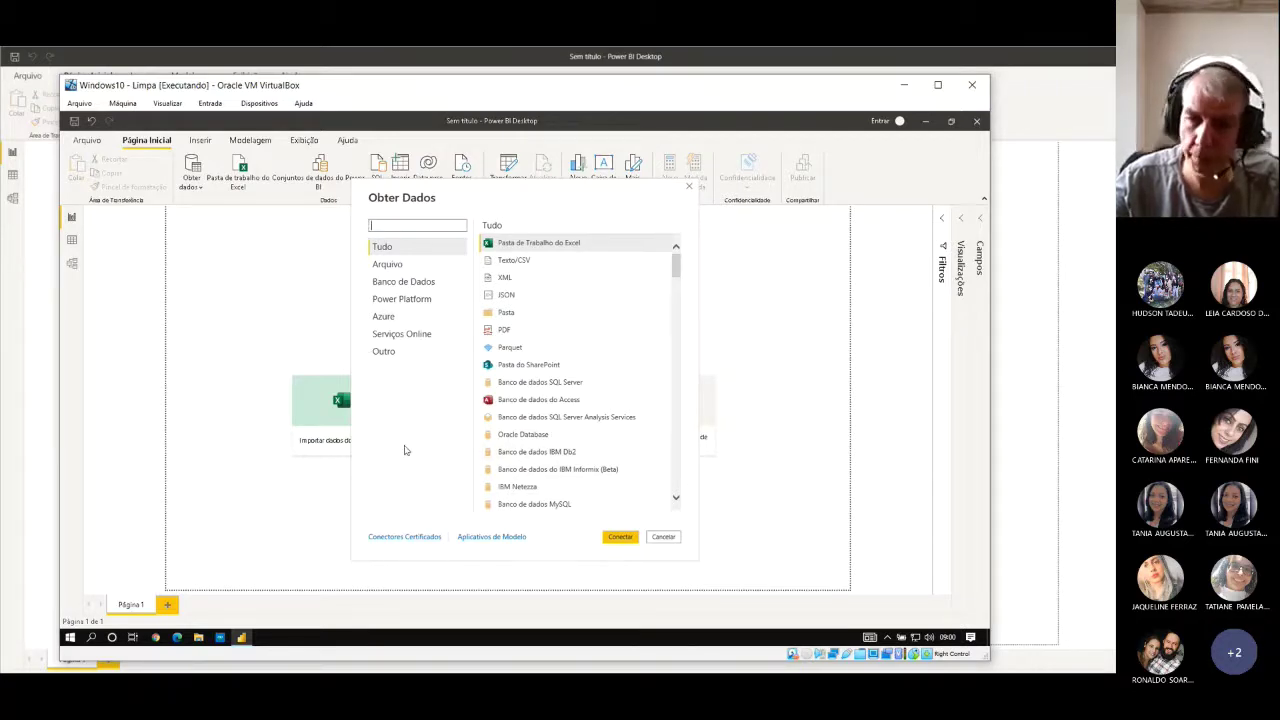
pyautogui.click(384, 264)
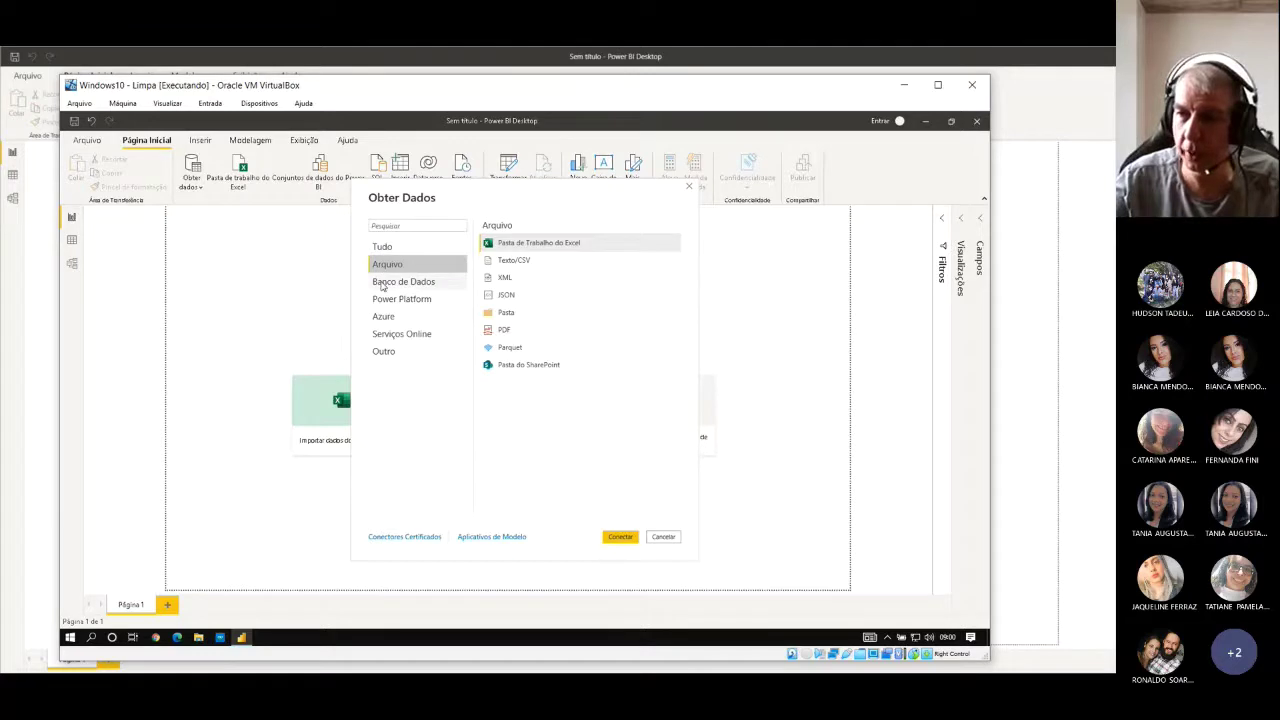
pyautogui.click(383, 282)
pyautogui.click(383, 300)
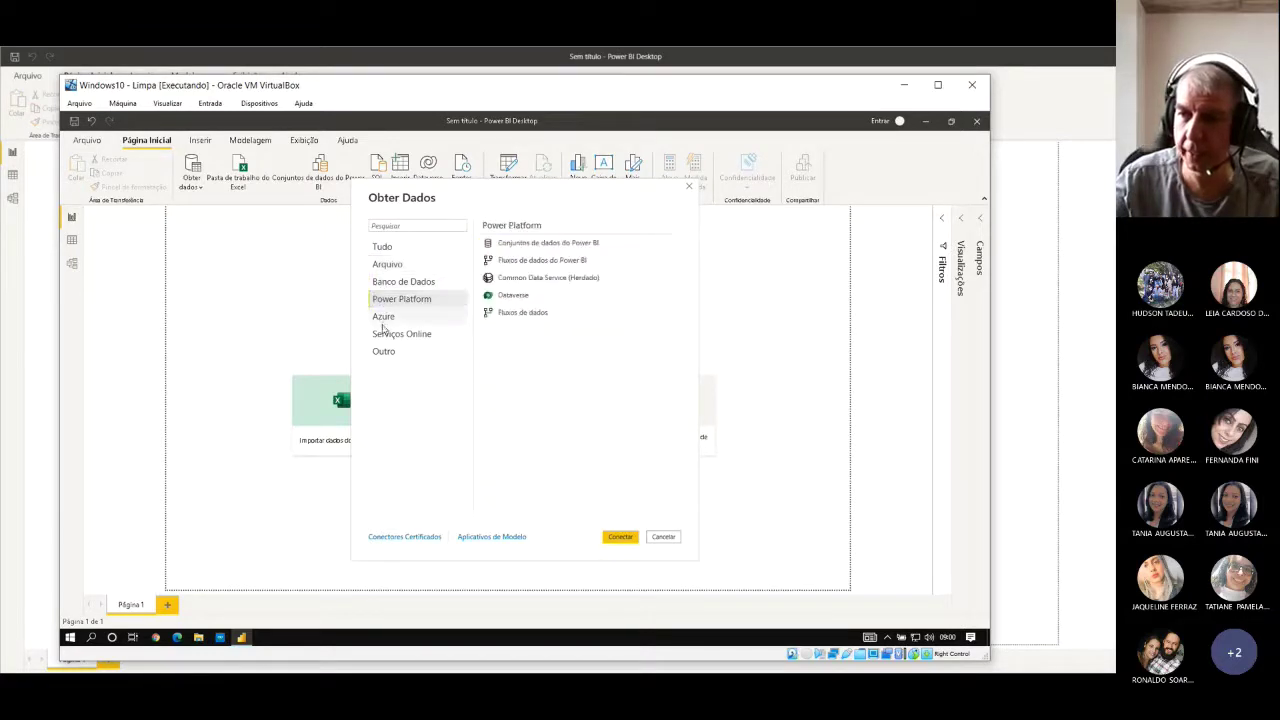
pyautogui.click(383, 317)
pyautogui.click(384, 336)
pyautogui.click(387, 355)
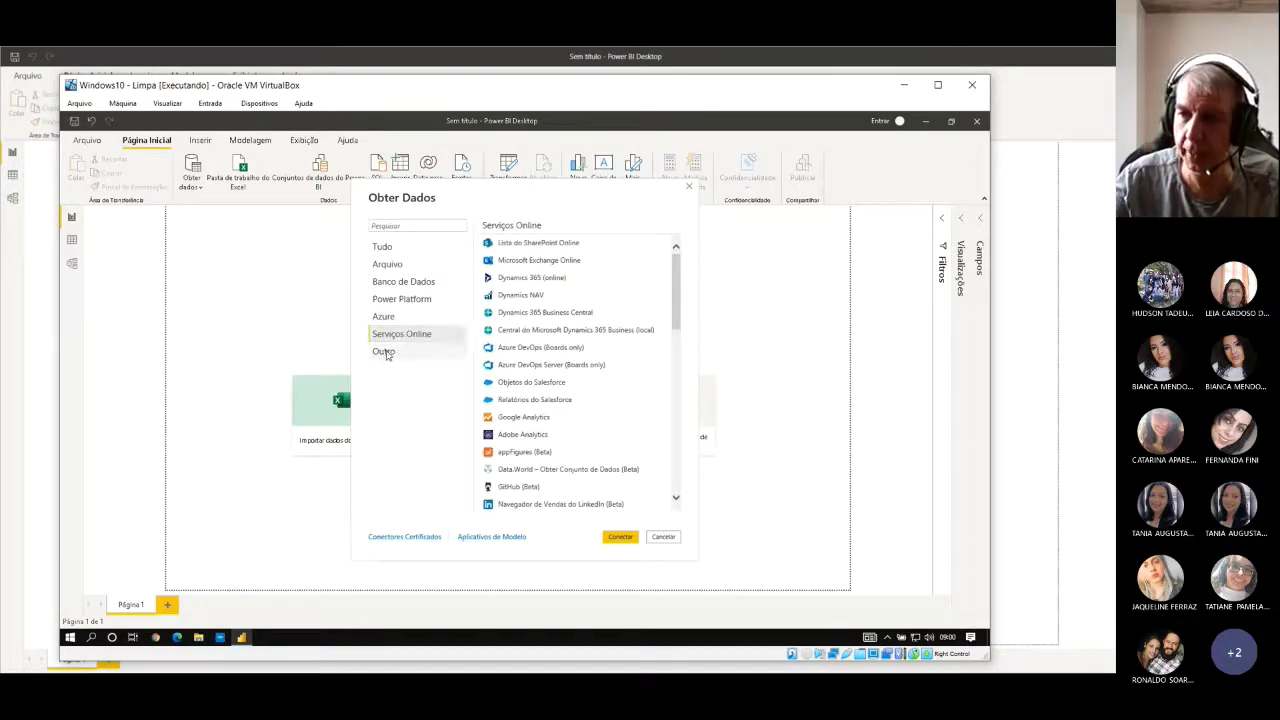
# Step: Examine the connectors offered under Arquivo, Banco de Dados, Power Platform, Azure, Serviços Online and Outro, and leave without connecting
pyautogui.click(388, 263)
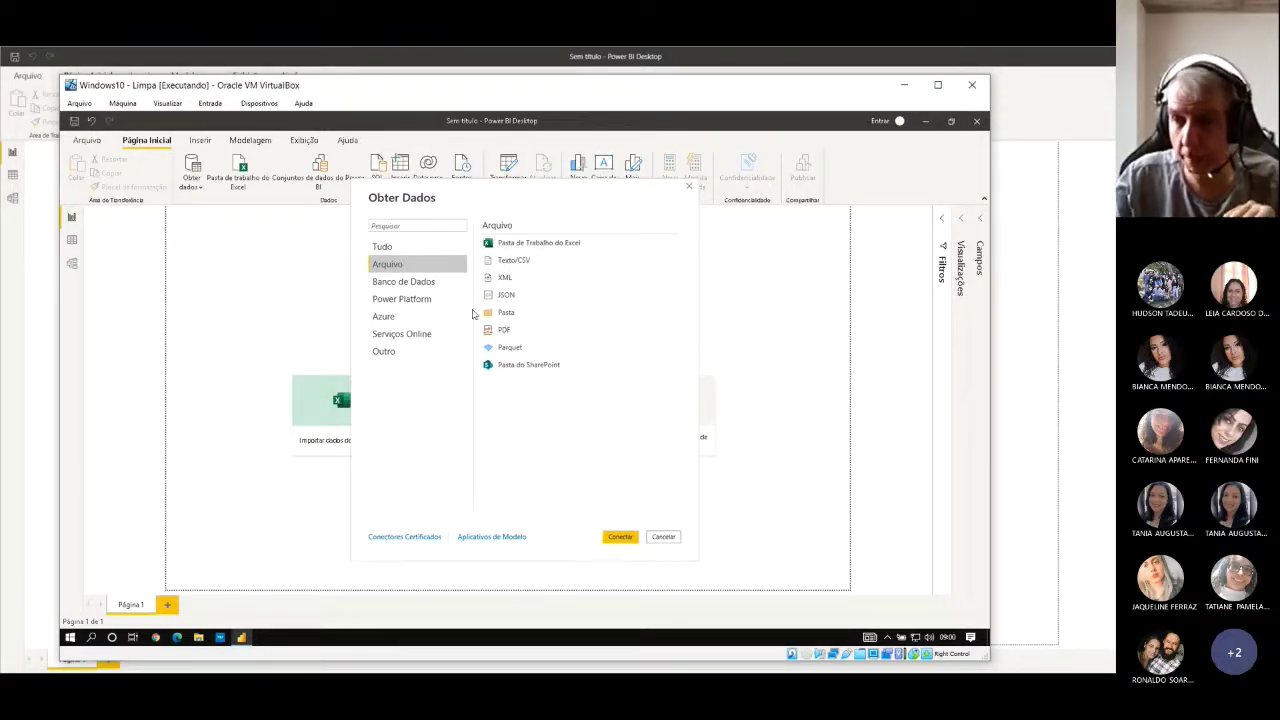
pyautogui.click(400, 282)
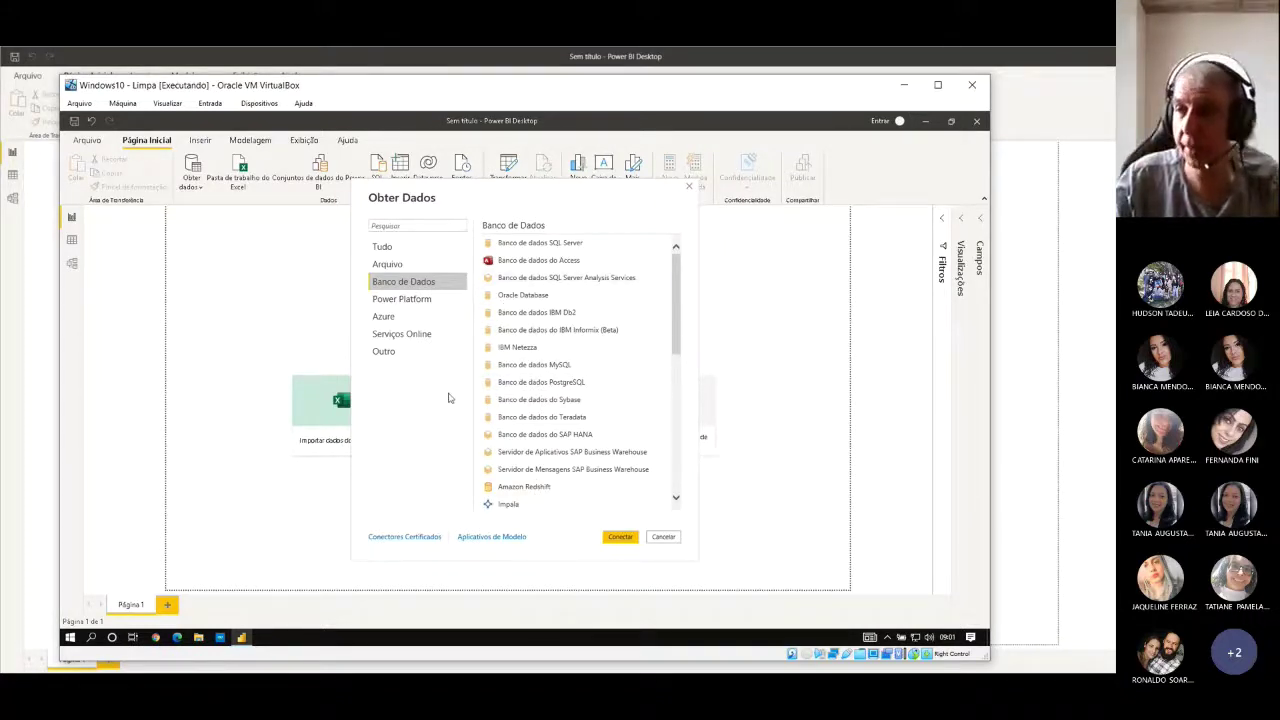
pyautogui.click(435, 300)
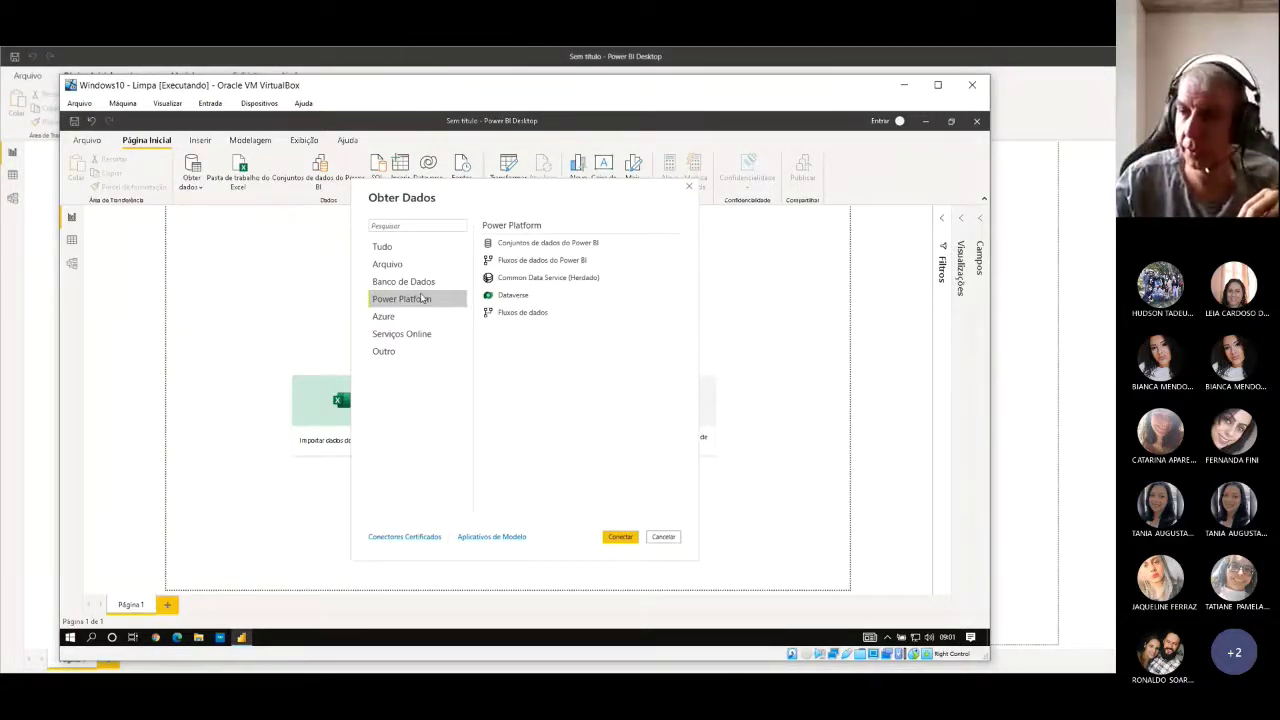
pyautogui.click(388, 320)
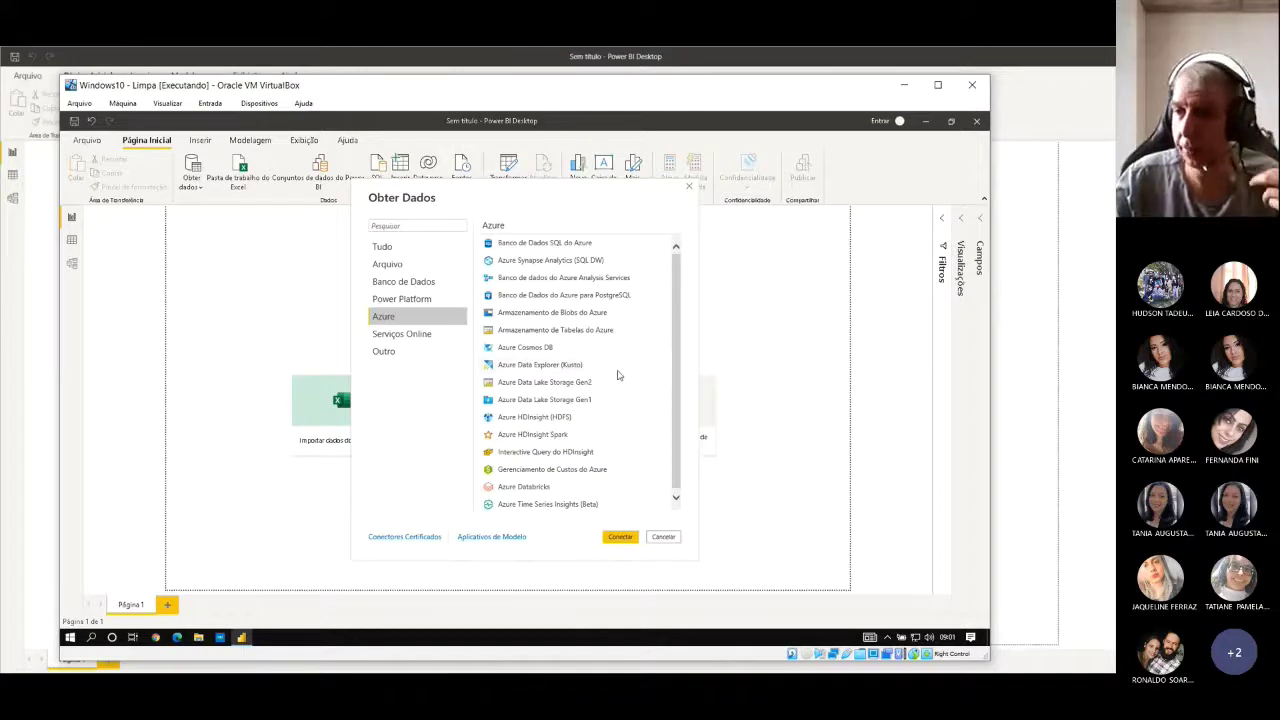
pyautogui.click(405, 333)
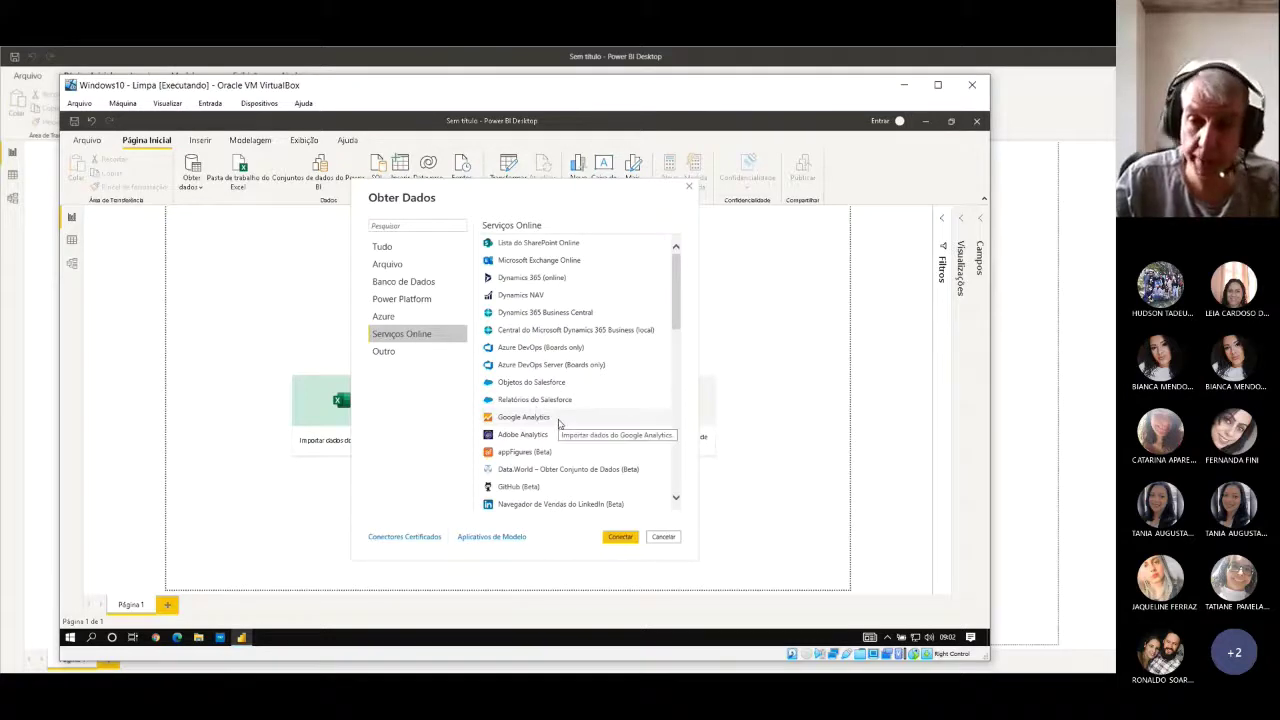
pyautogui.scroll(-2, 575, 377)
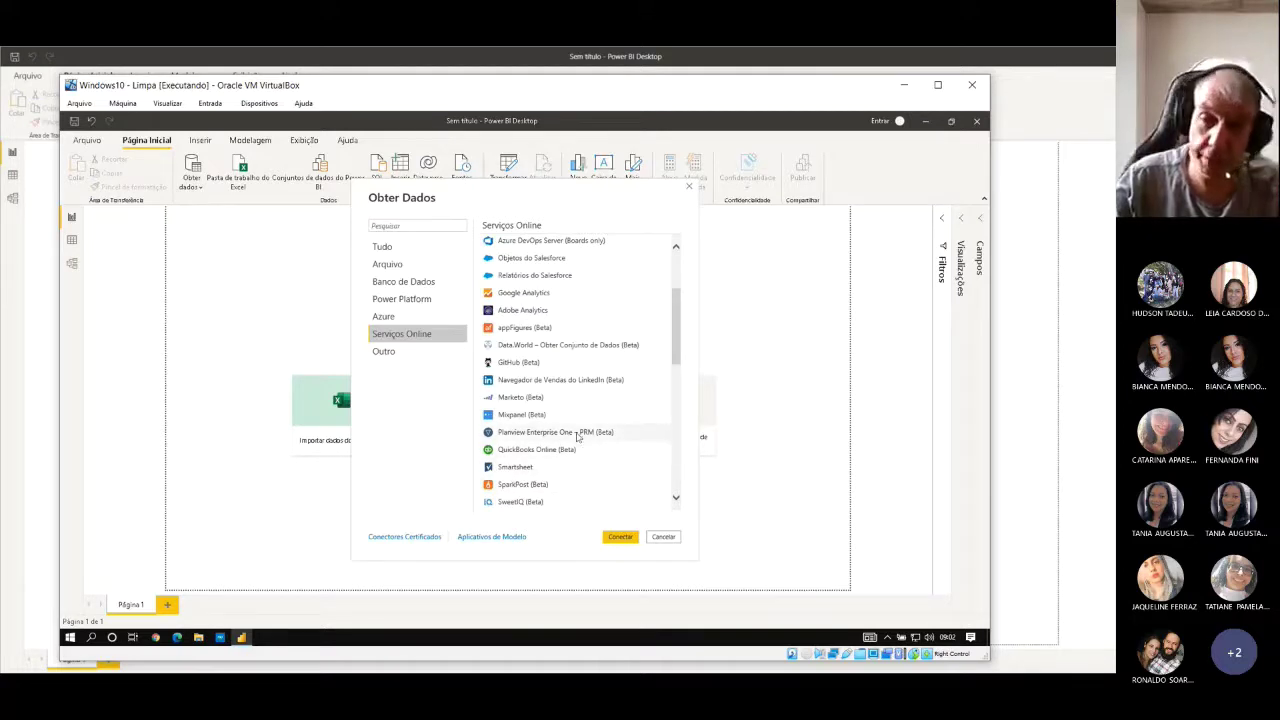
pyautogui.scroll(1, 623, 459)
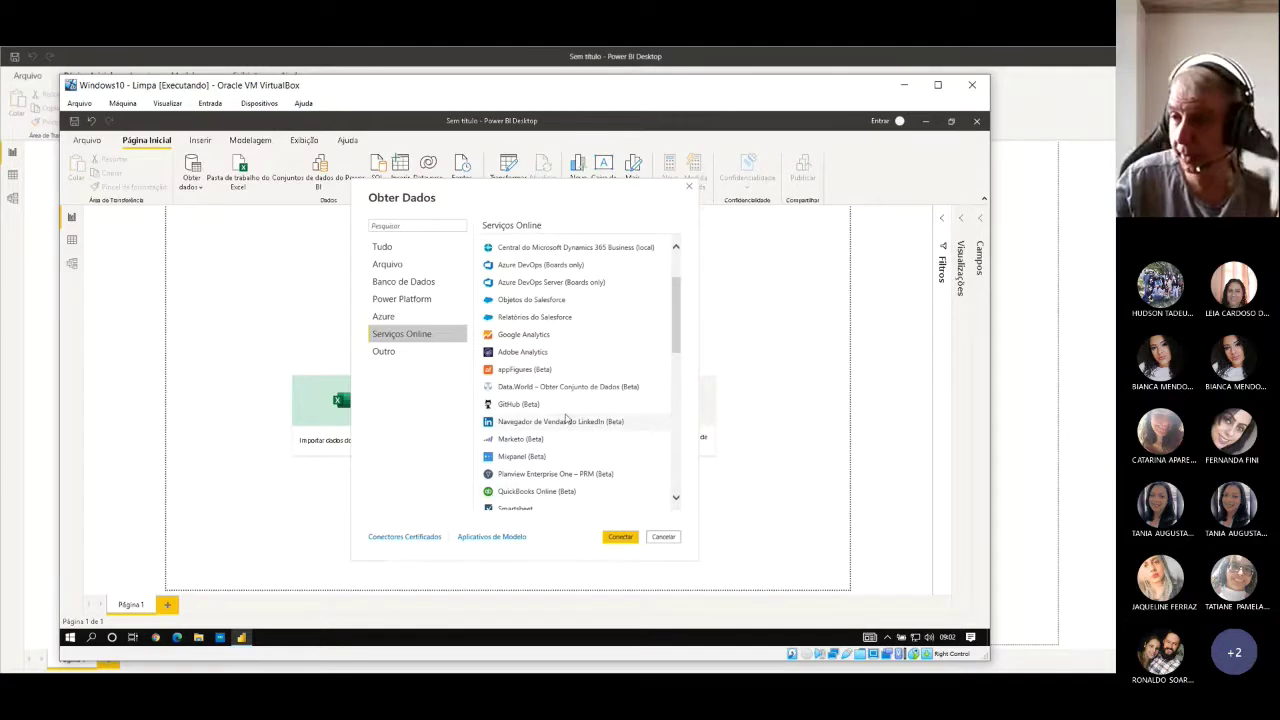
pyautogui.scroll(2, 548, 397)
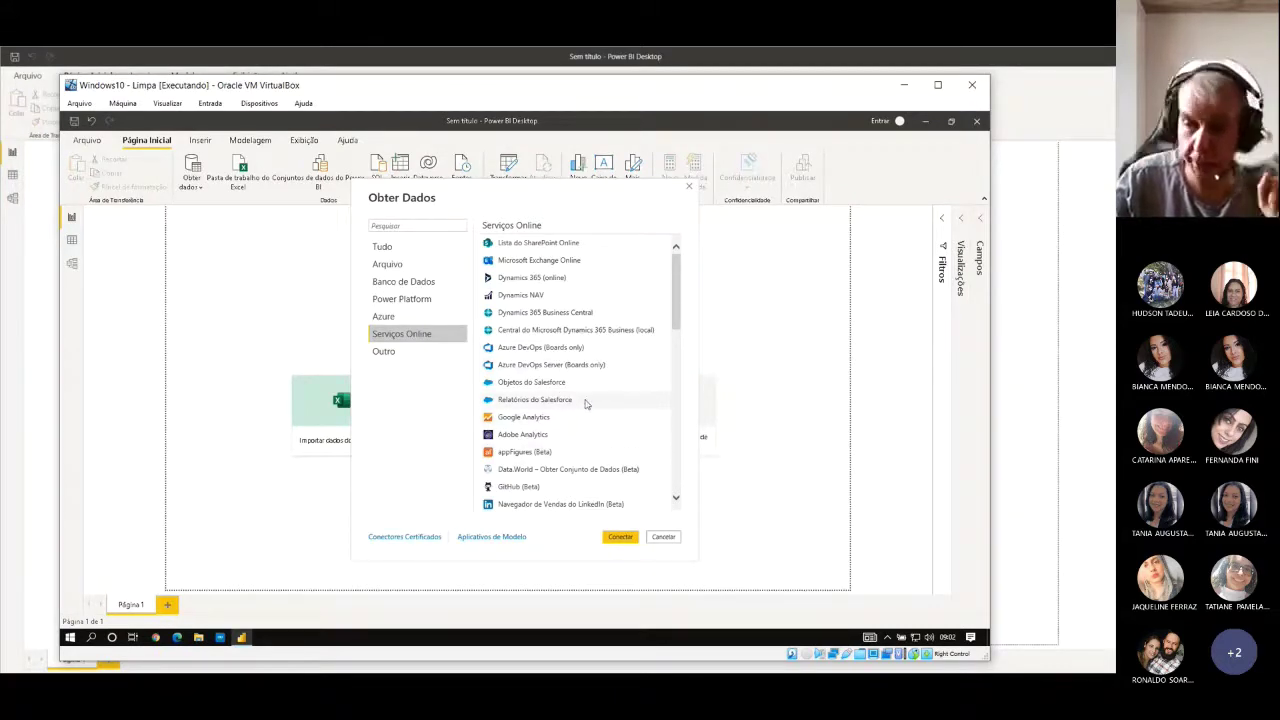
pyautogui.click(398, 355)
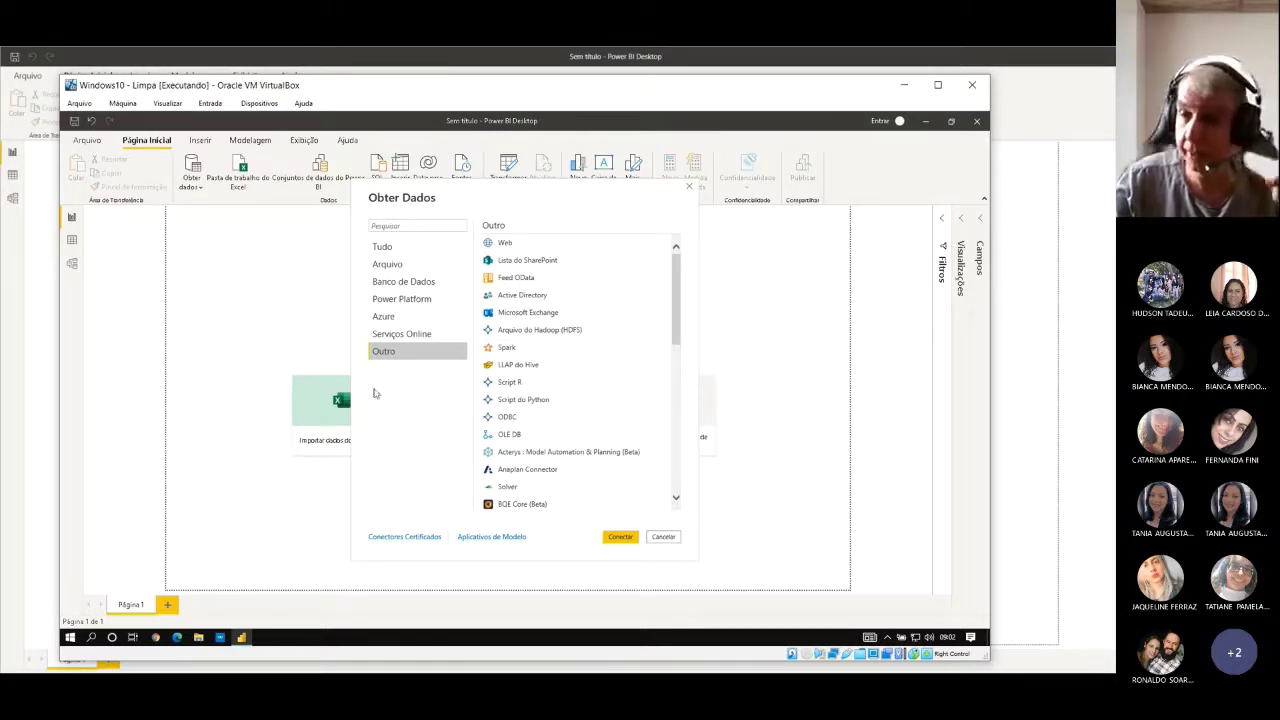
pyautogui.click(688, 188)
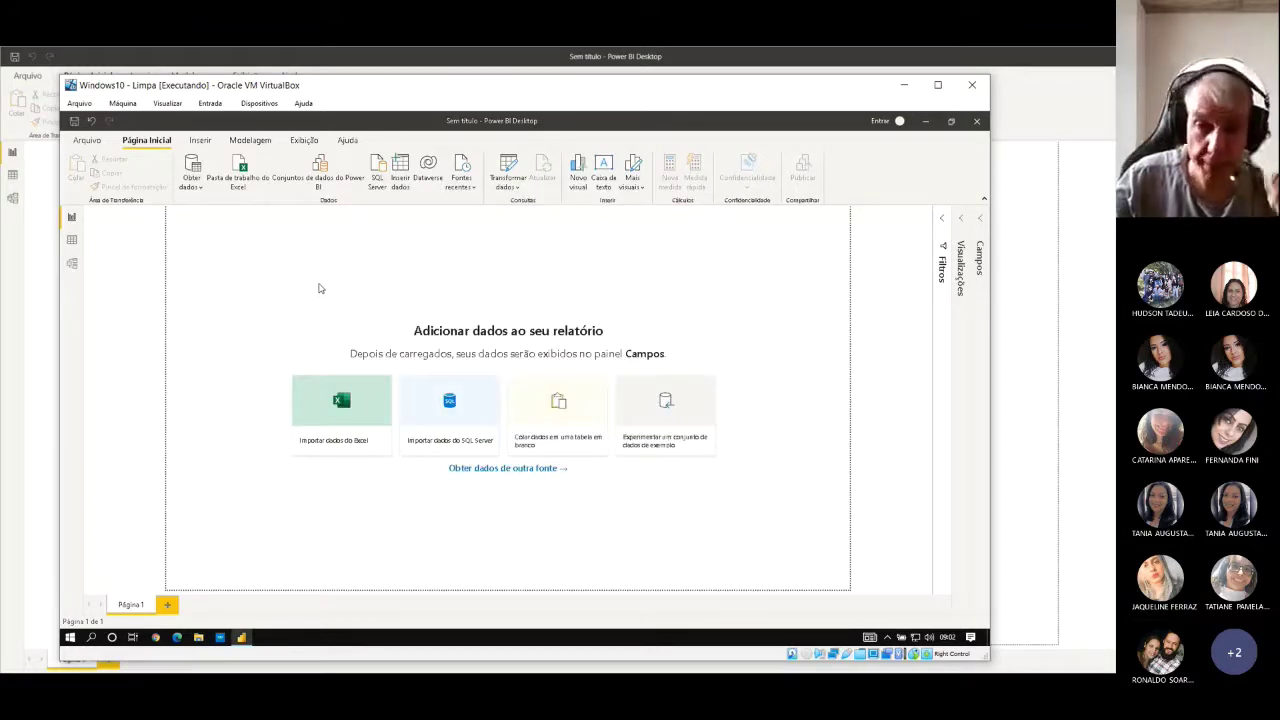
# Step: Bring up the Opções dialog and examine the current file's Carregamento de Dados settings, from Detecção de tipo through P e R
pyautogui.click(87, 142)
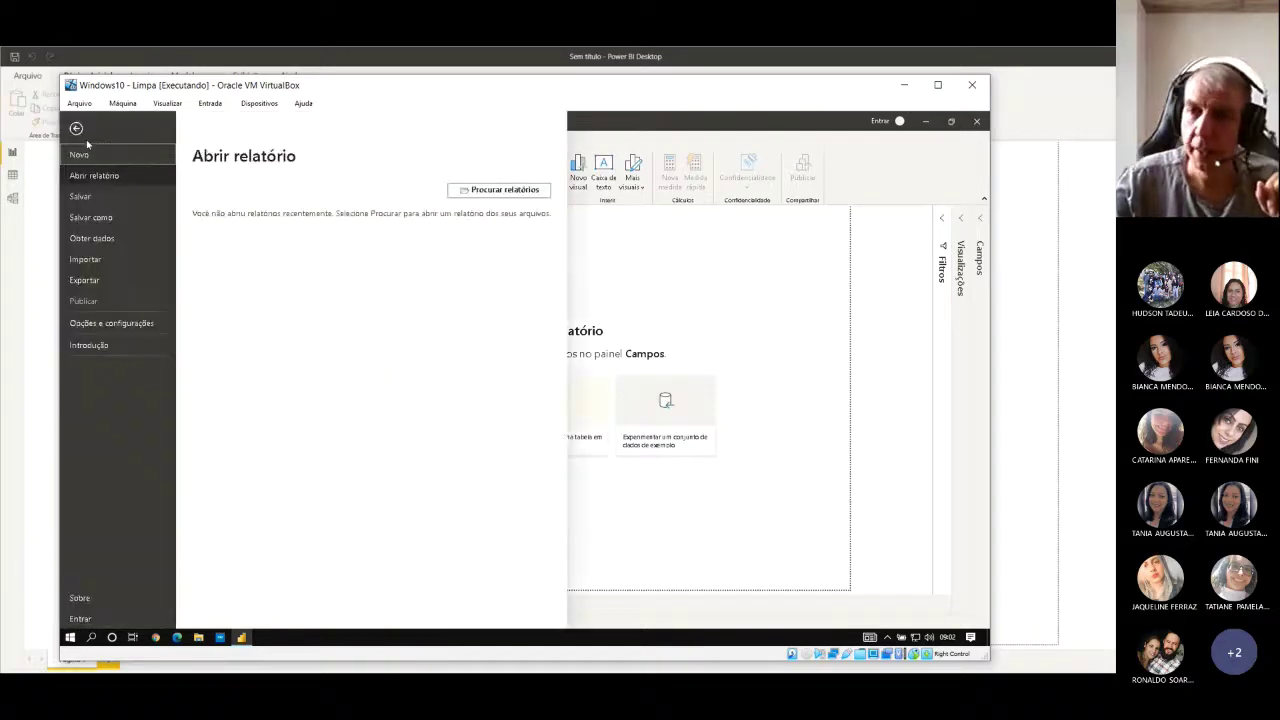
pyautogui.click(107, 325)
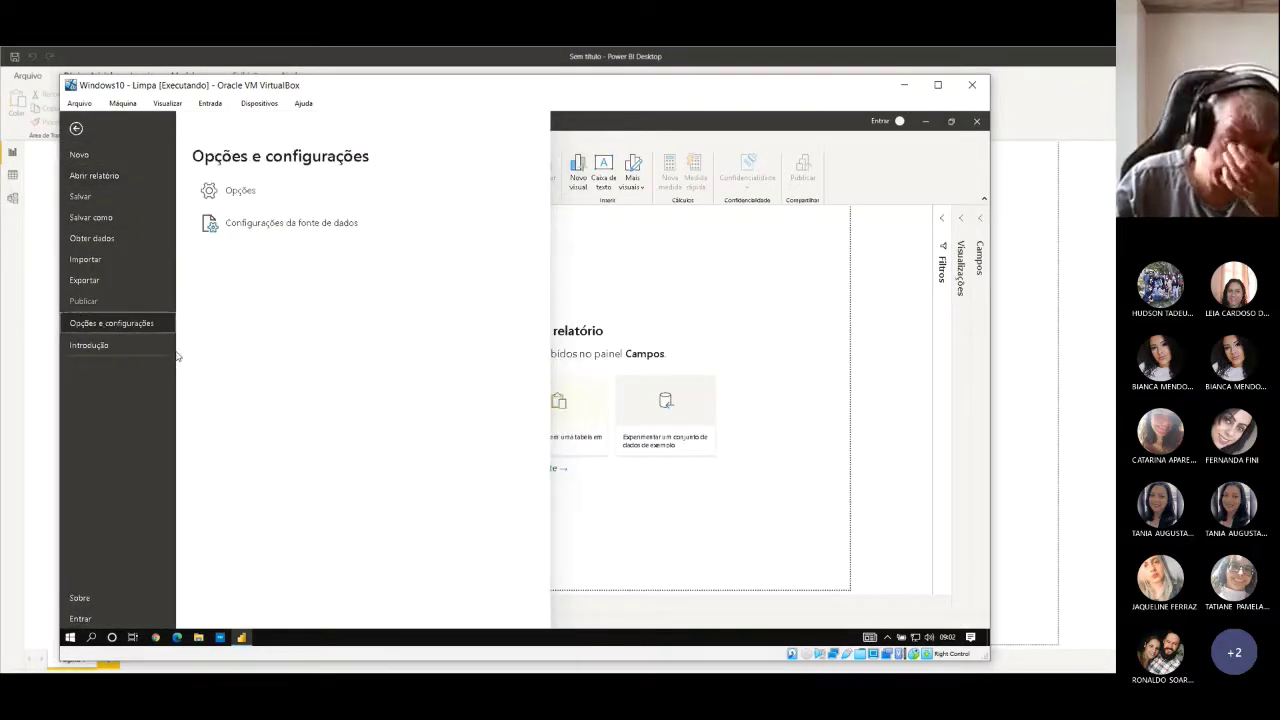
pyautogui.click(240, 190)
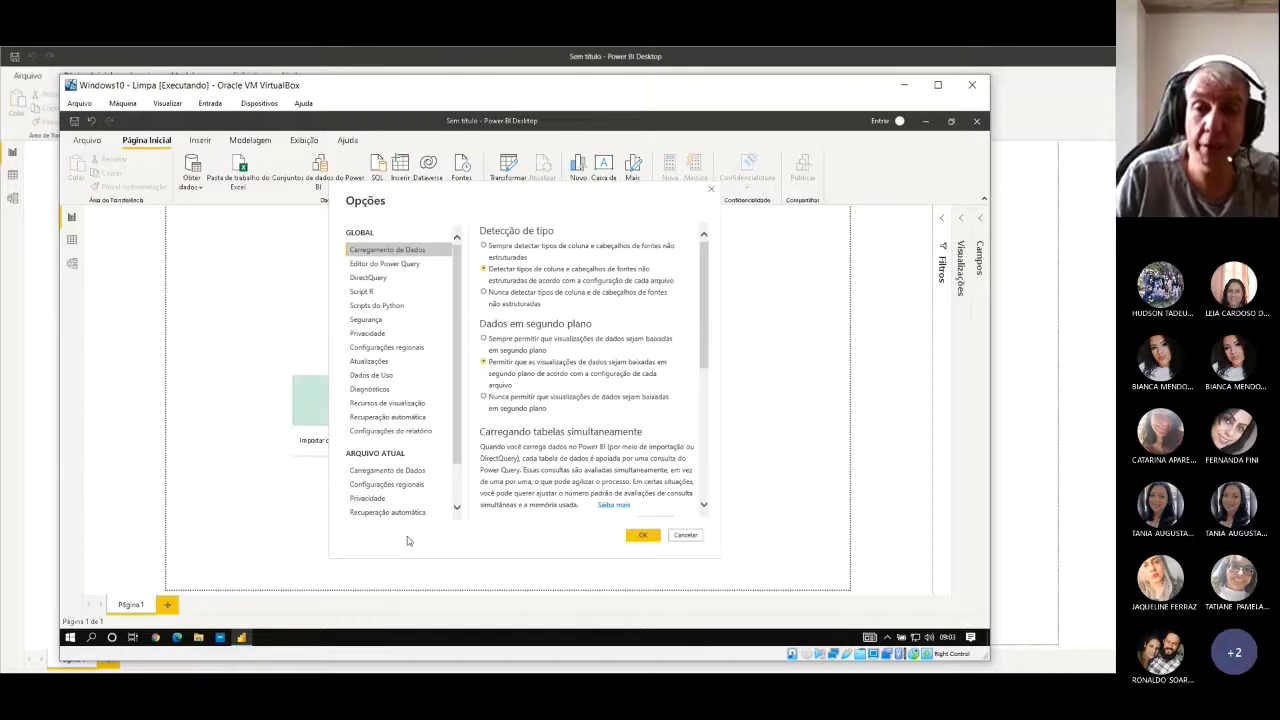
pyautogui.click(390, 470)
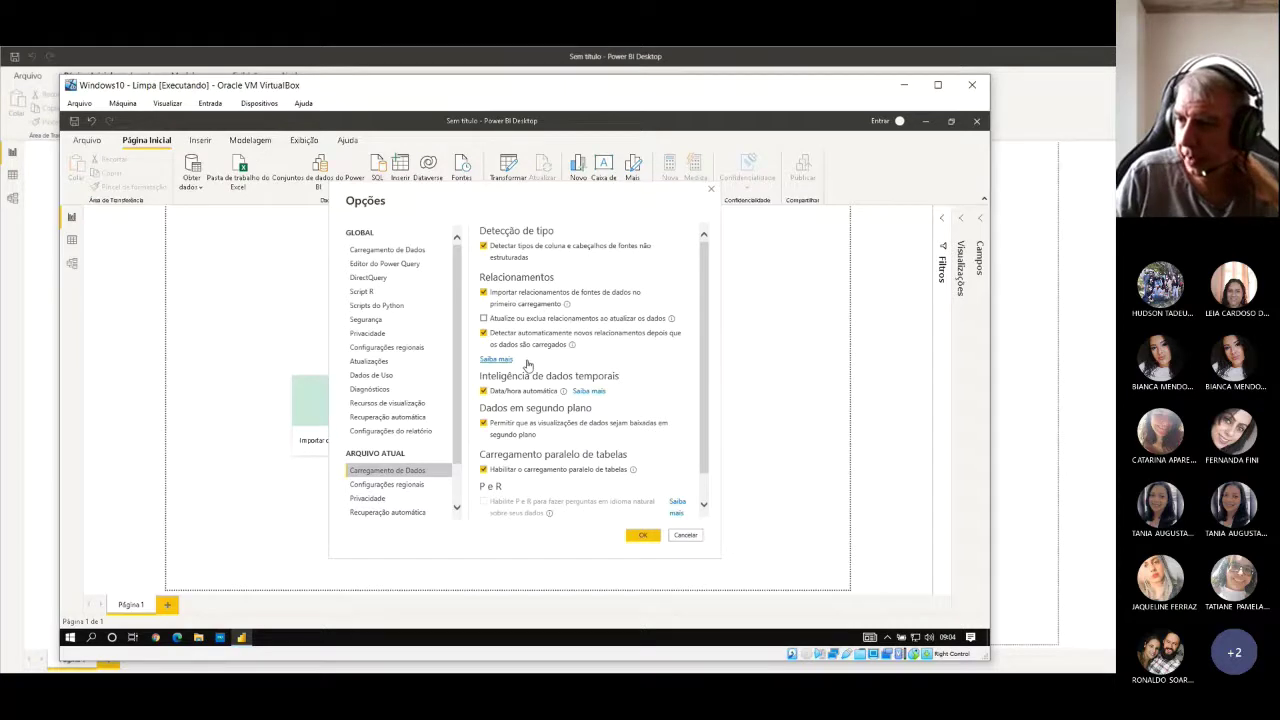
pyautogui.scroll(-1, 532, 358)
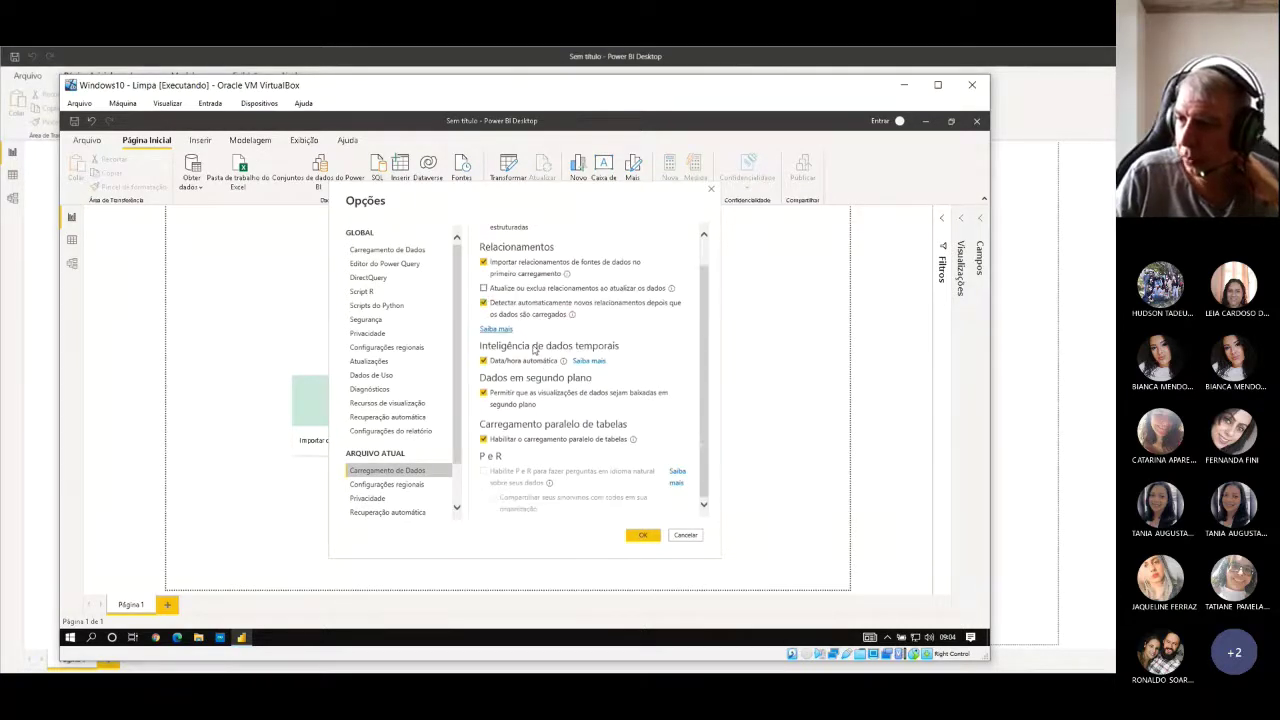
pyautogui.scroll(1, 556, 436)
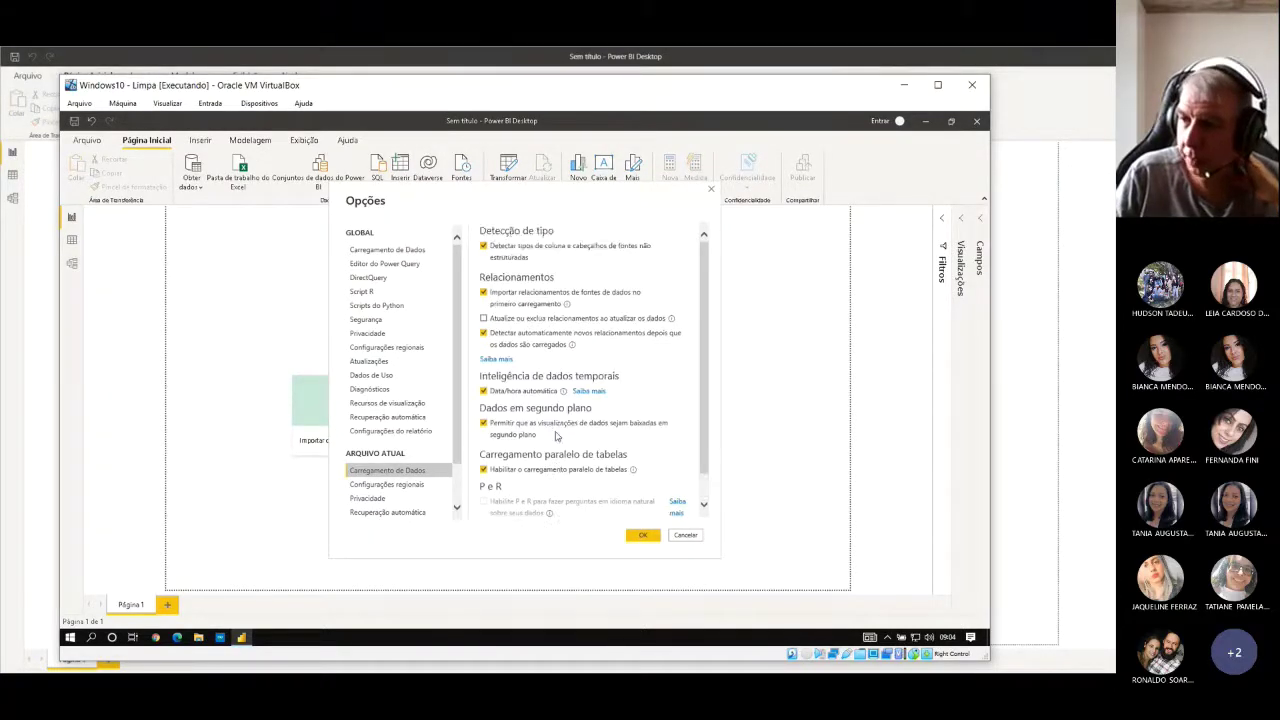
# Step: Review the current file's import locale and the global regional, security, privacy and data-loading options, and leave Opções without changing anything
pyautogui.click(376, 485)
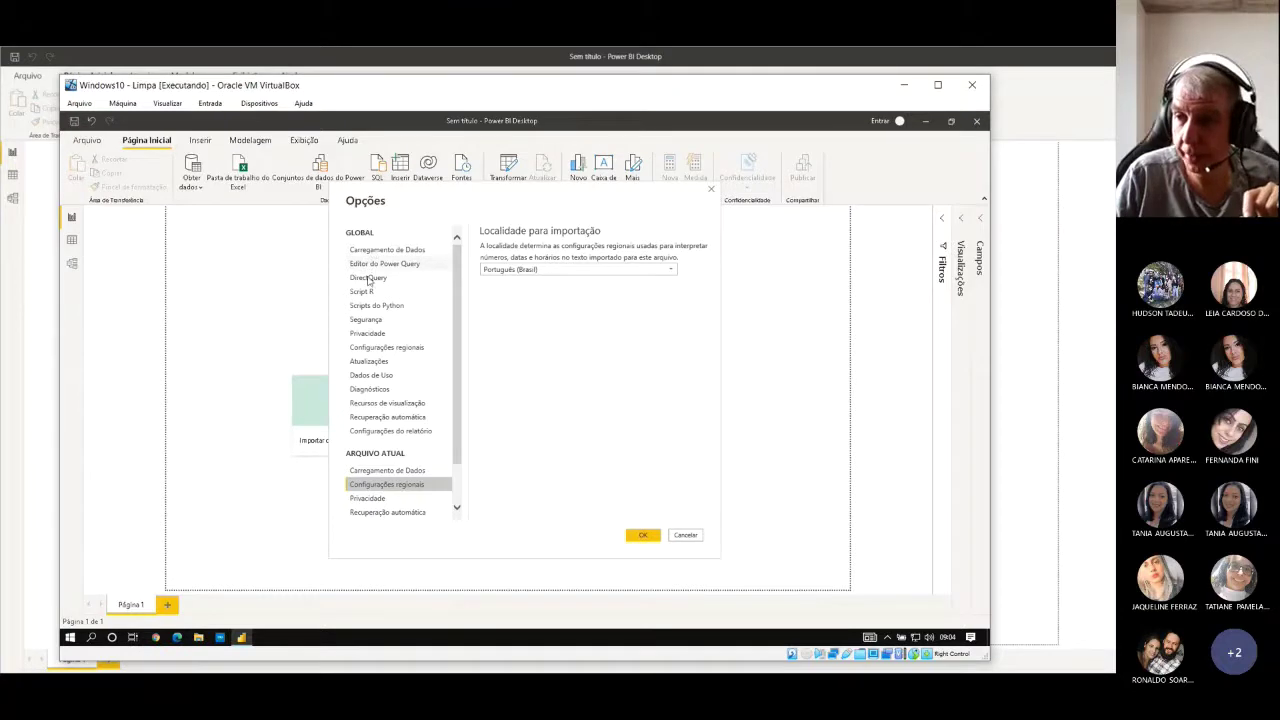
pyautogui.click(364, 347)
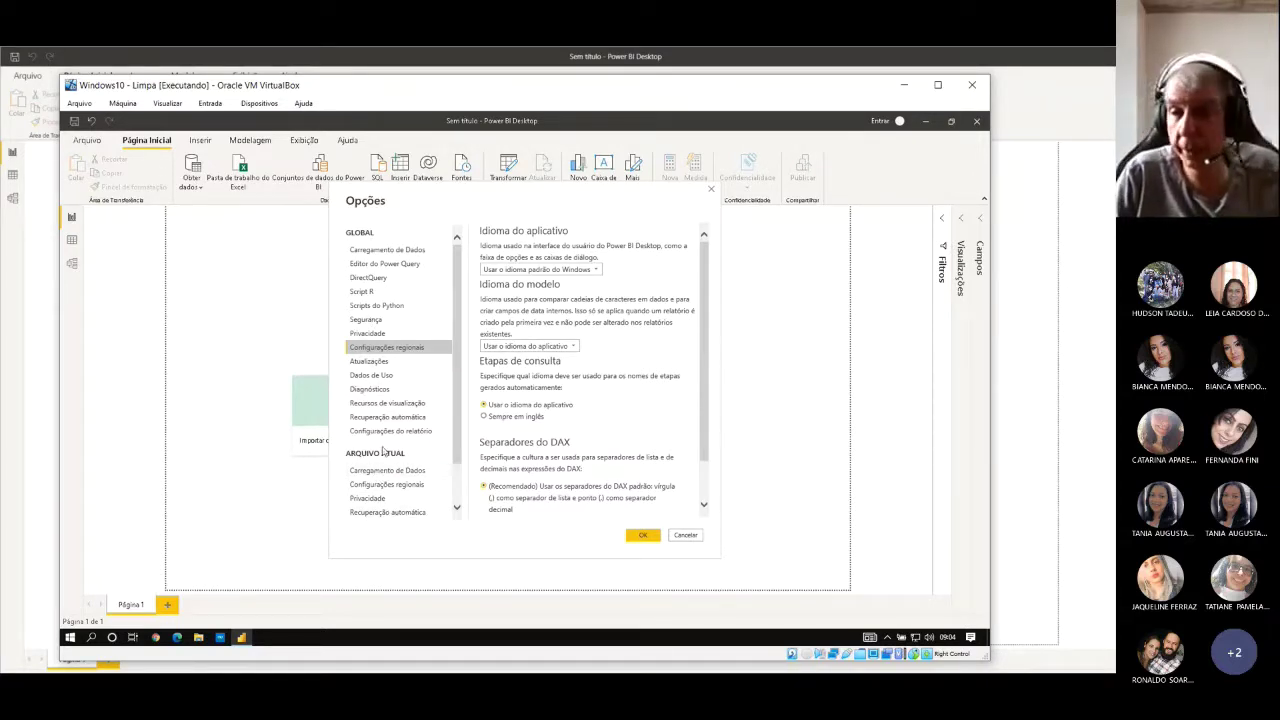
pyautogui.click(364, 320)
pyautogui.click(367, 334)
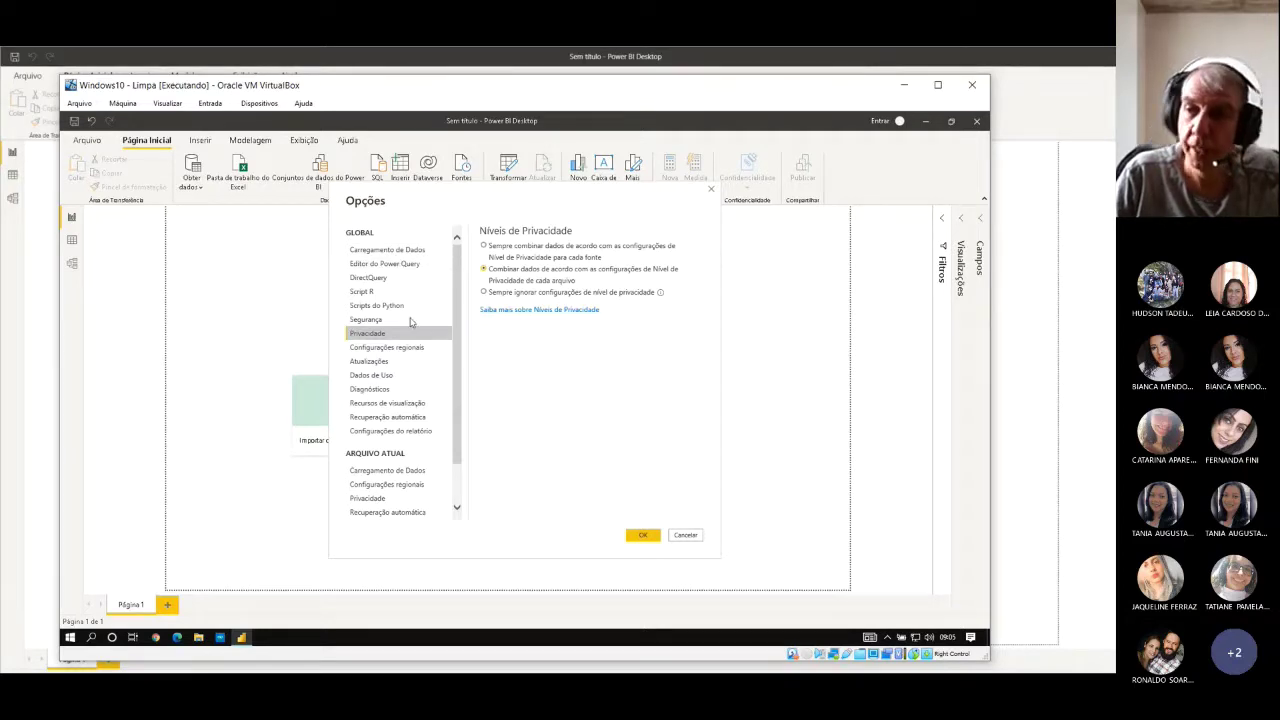
pyautogui.click(394, 251)
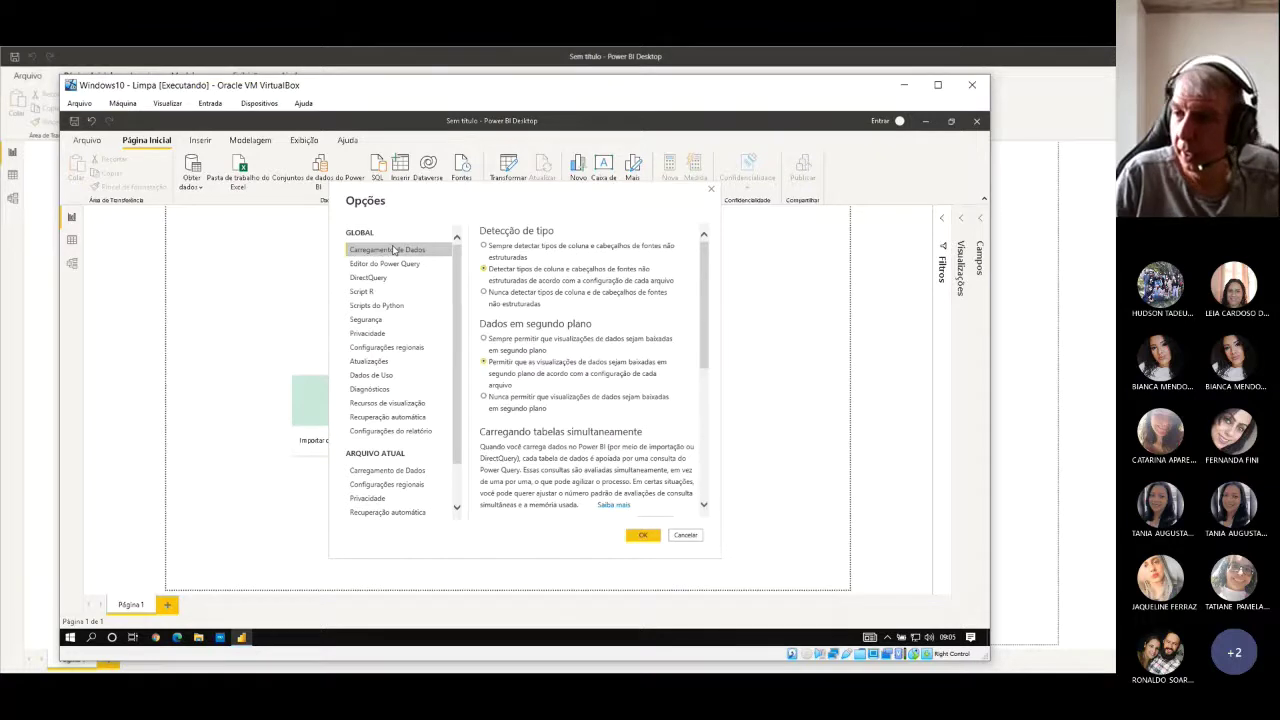
pyautogui.click(384, 348)
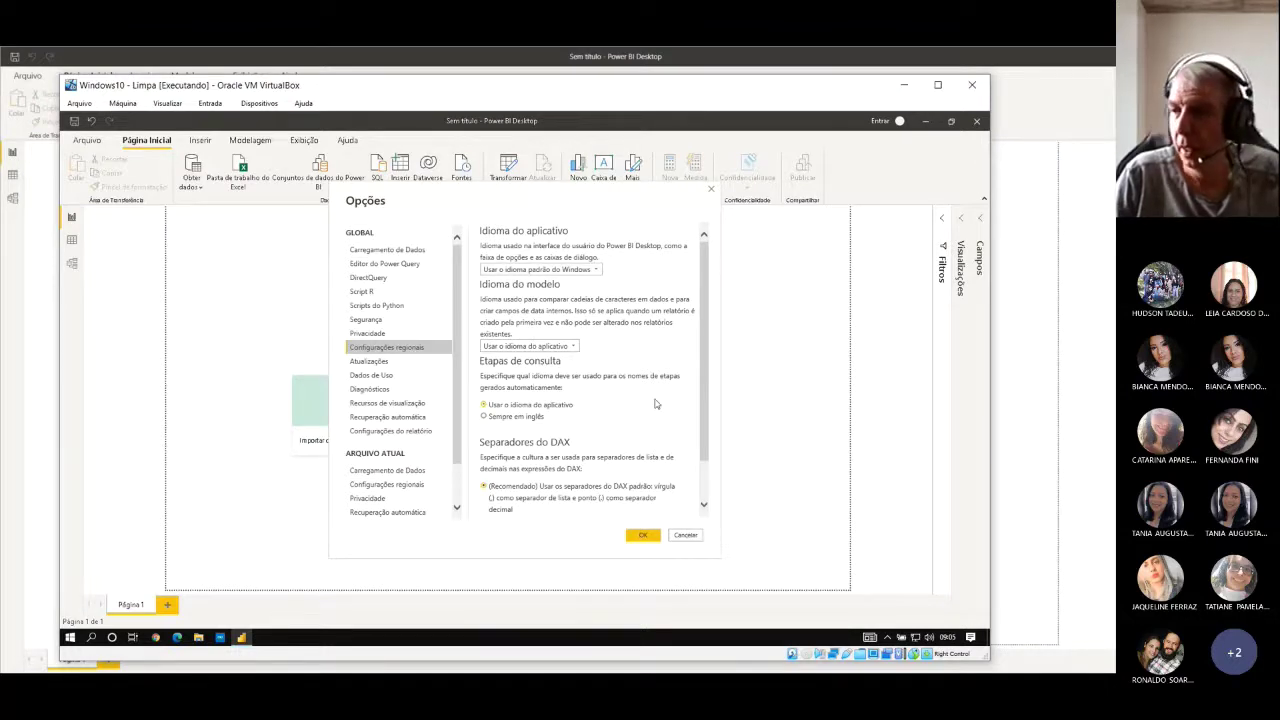
pyautogui.click(712, 189)
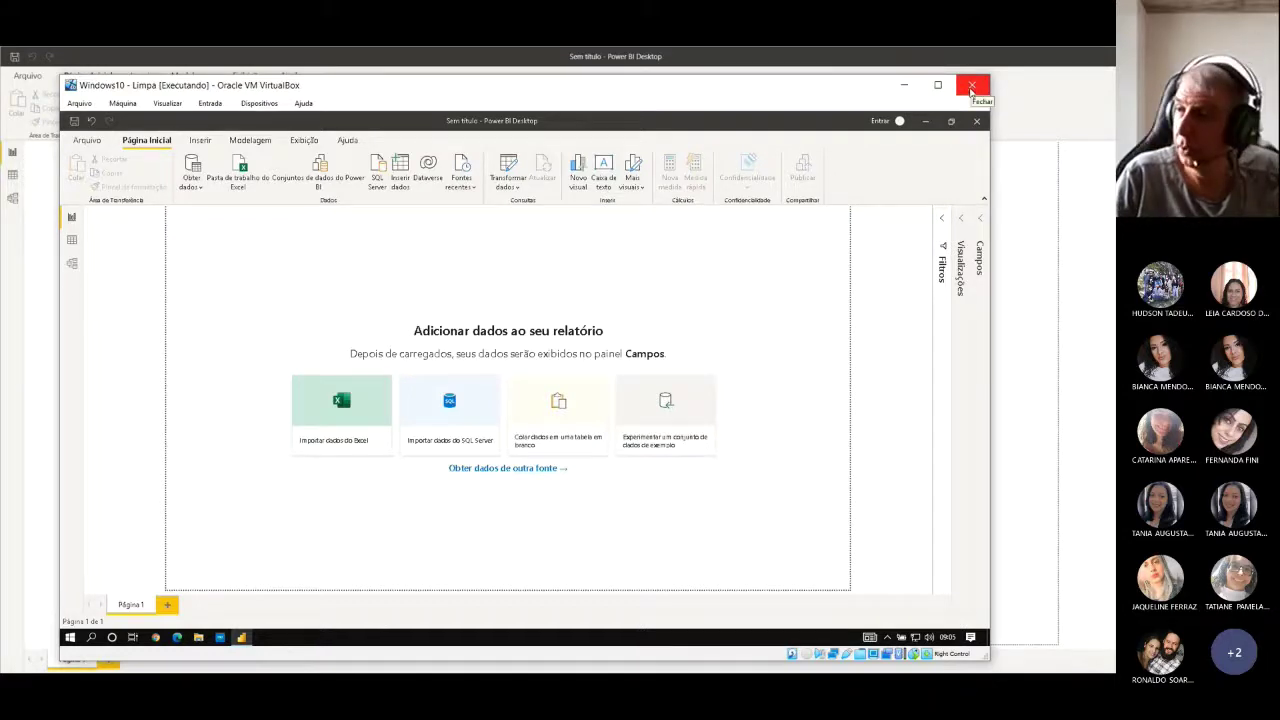
# Step: Shut down Windows in the virtual machine and move its window aside to reveal the host's Power BI Desktop
pyautogui.click(70, 637)
pyautogui.moveTo(87, 612)
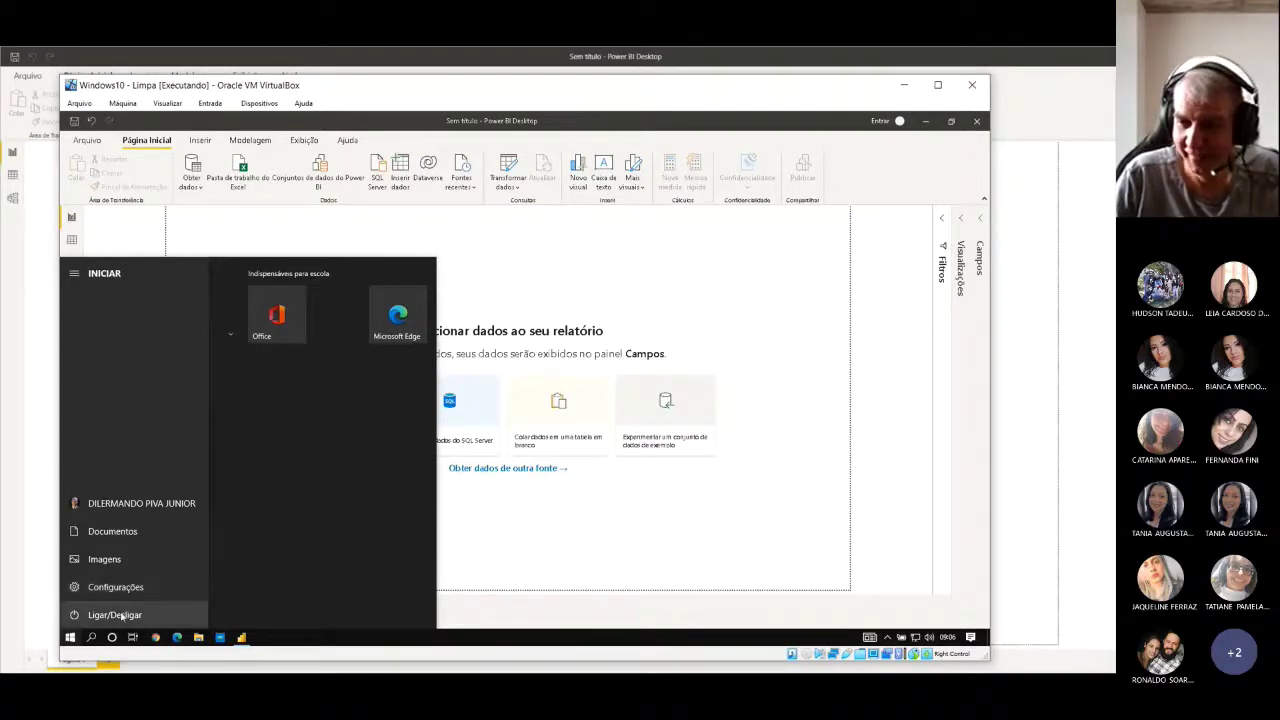
pyautogui.click(124, 620)
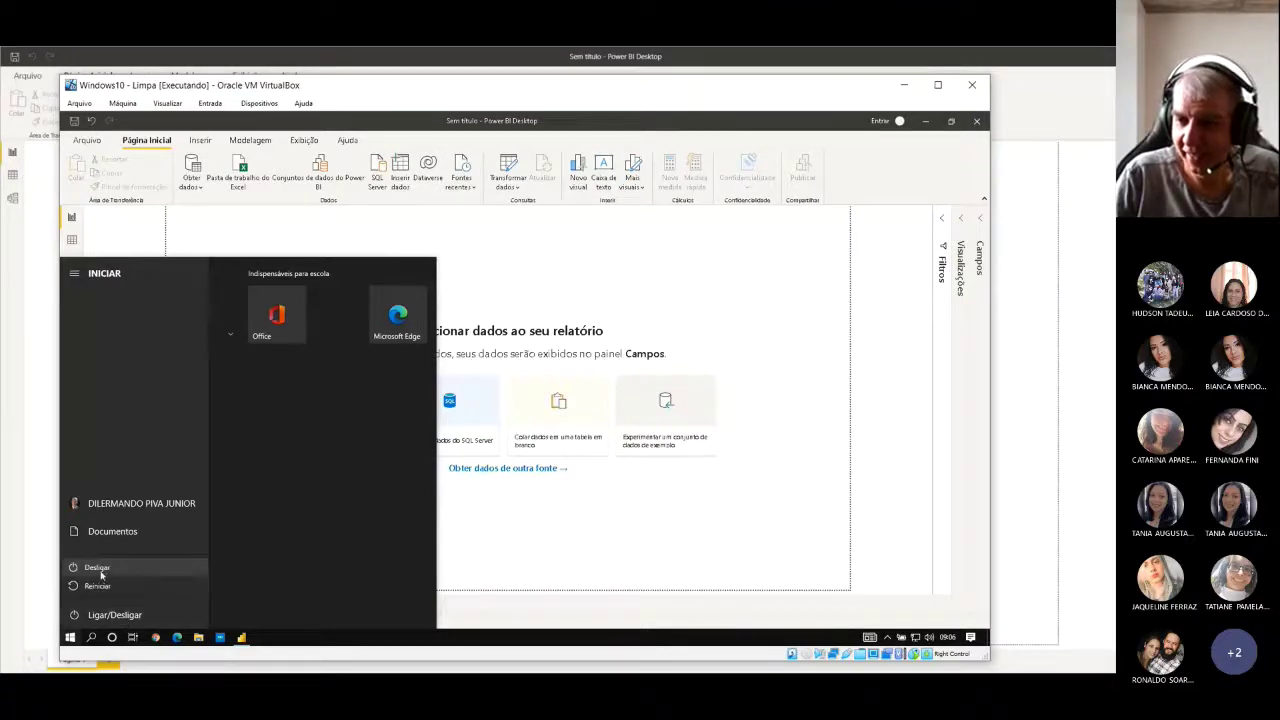
pyautogui.click(104, 572)
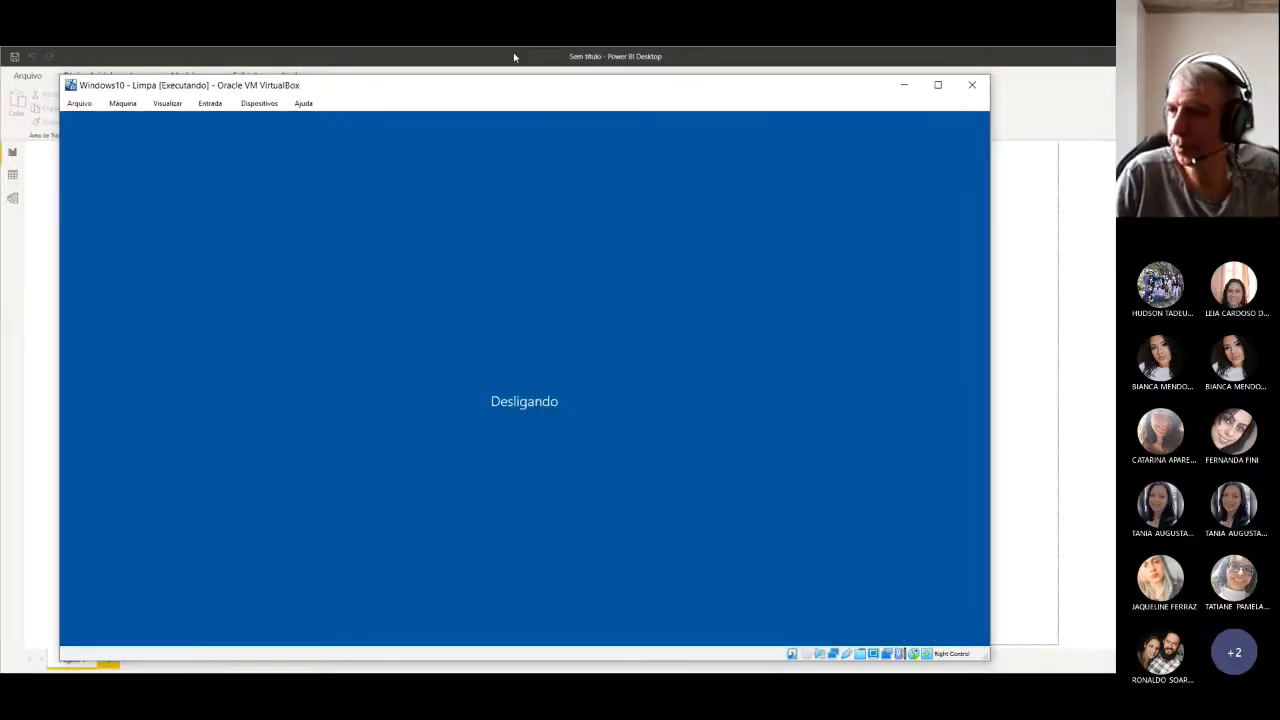
pyautogui.moveTo(623, 86); pyautogui.dragTo(2, 50)
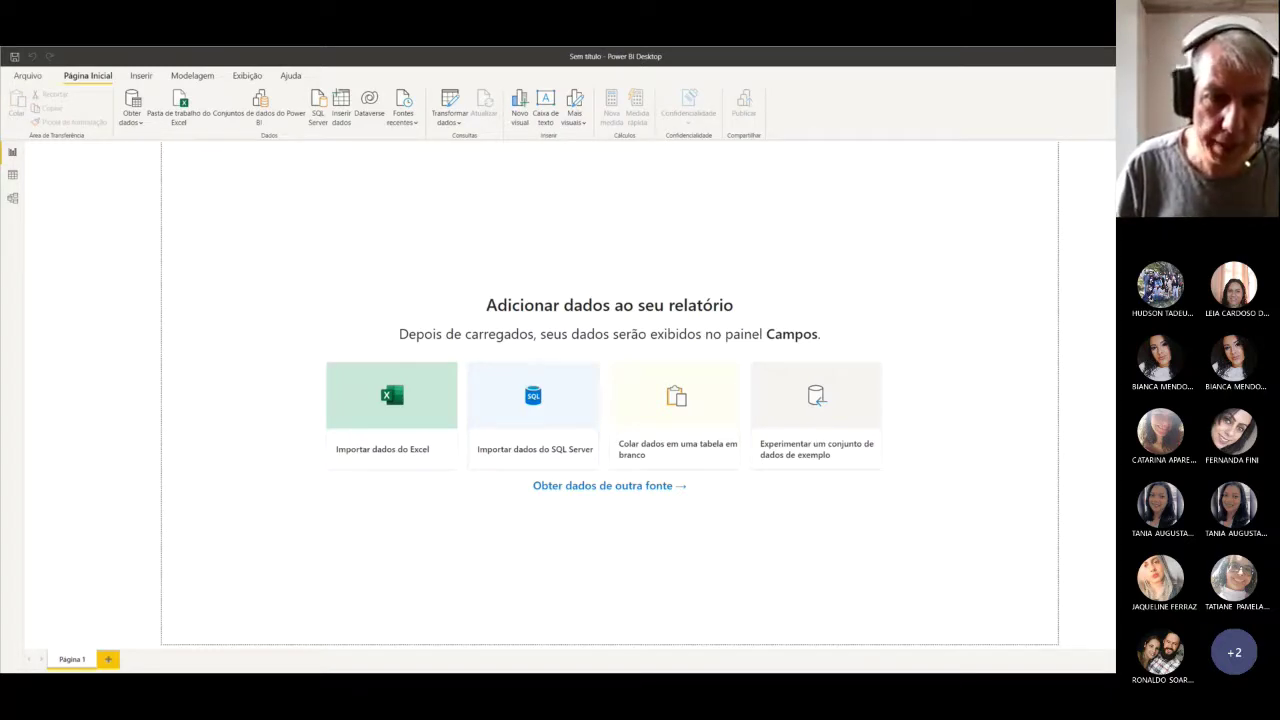
# Step: Switch to File Explorer, go to the Aula16 folder, and inspect the dados_pedidos CSV in Excel before closing the workbook
pyautogui.hotkey('alt', 'Tab')
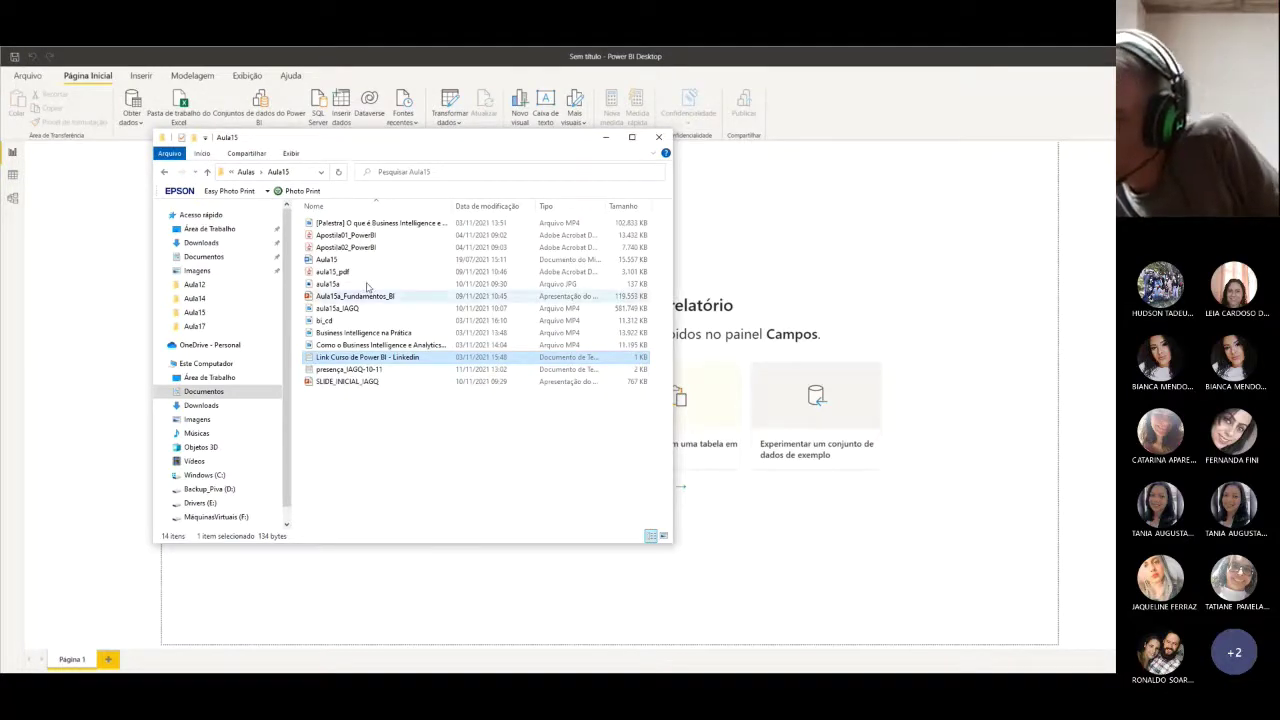
pyautogui.click(245, 171)
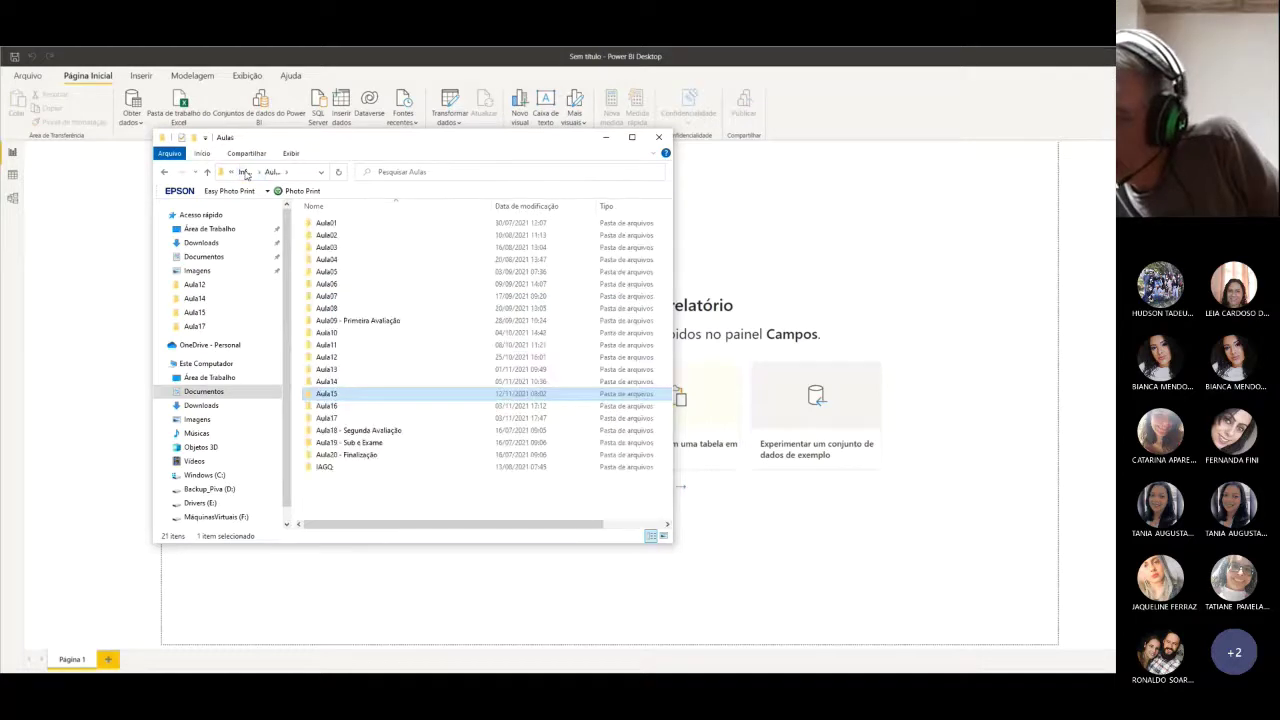
pyautogui.doubleClick(345, 408)
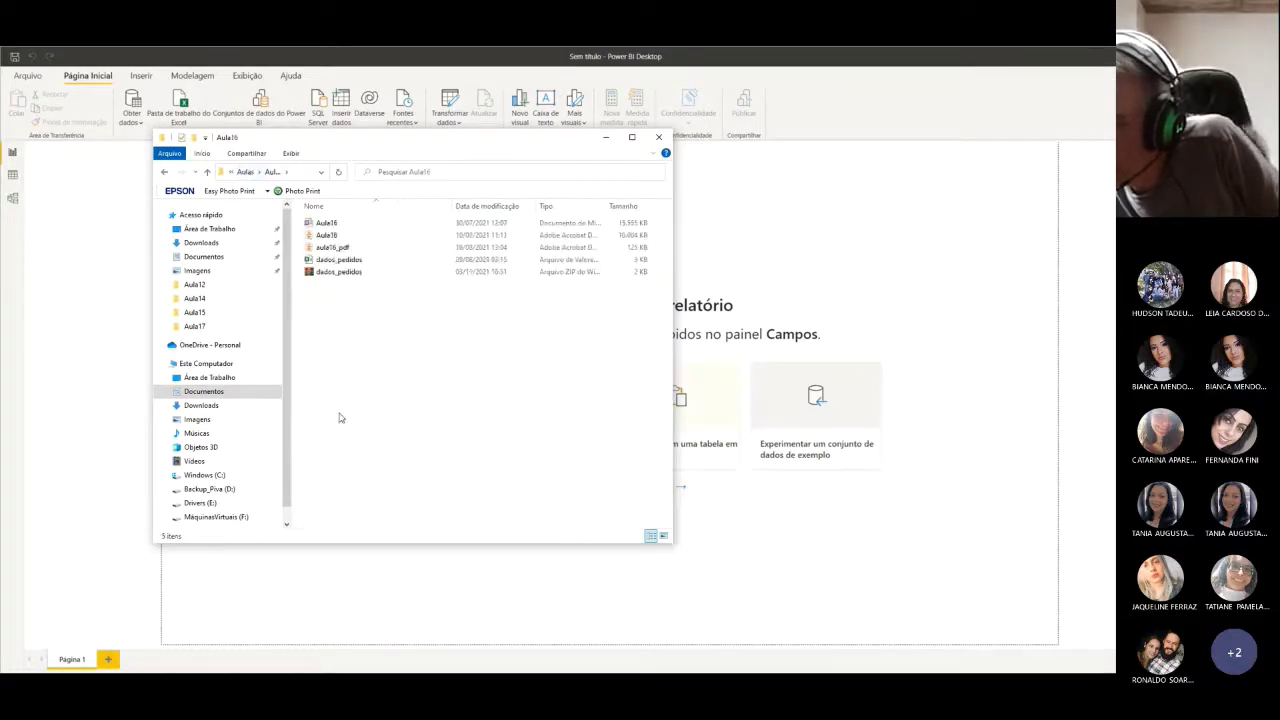
pyautogui.click(335, 259)
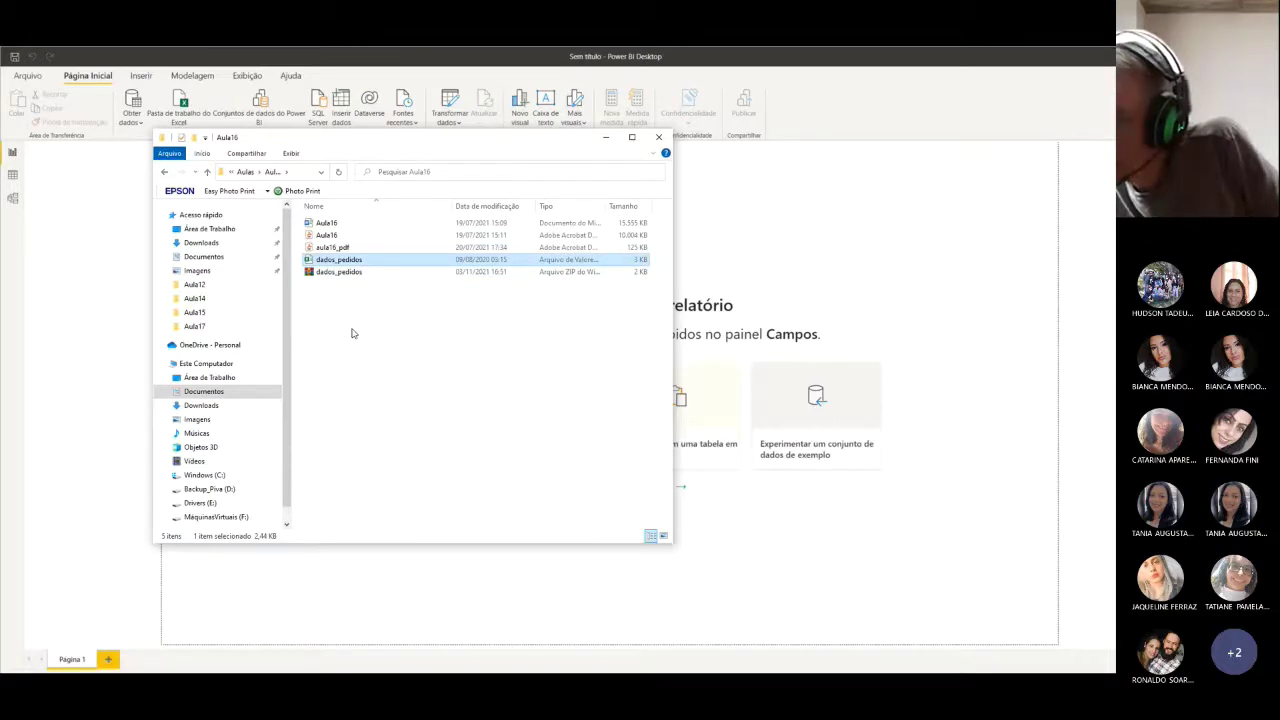
pyautogui.doubleClick(328, 259)
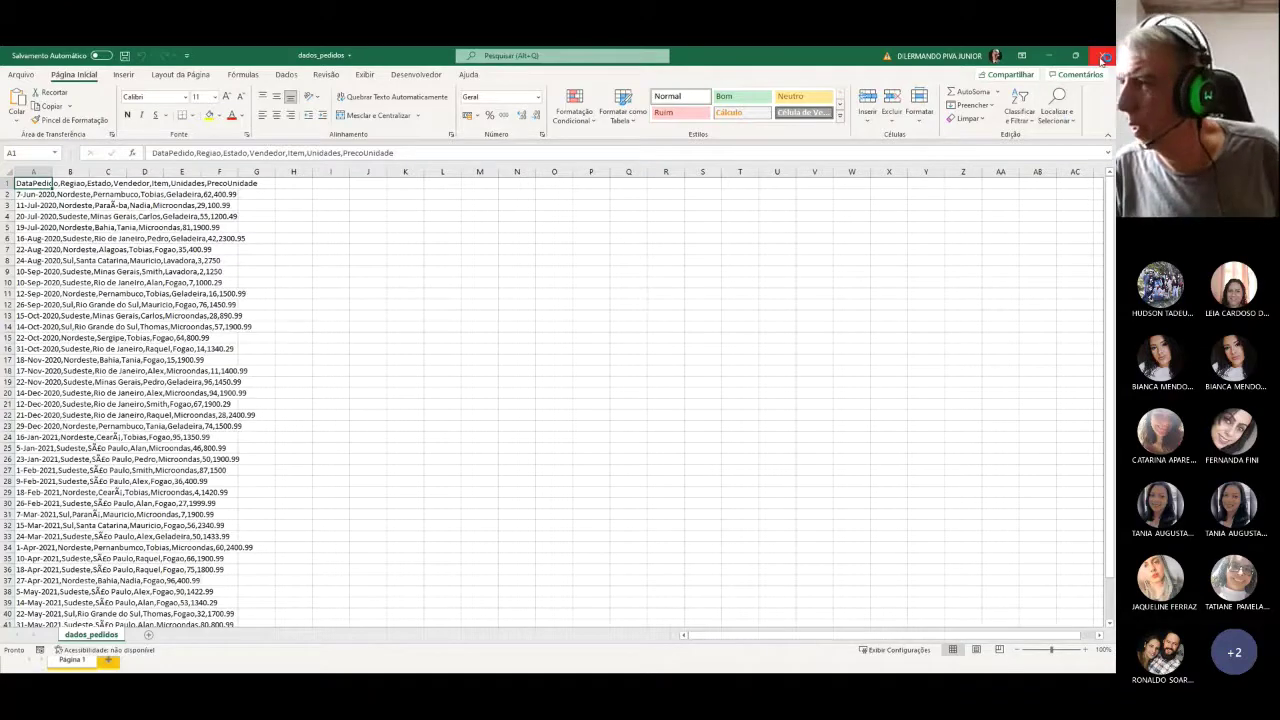
pyautogui.click(1102, 55)
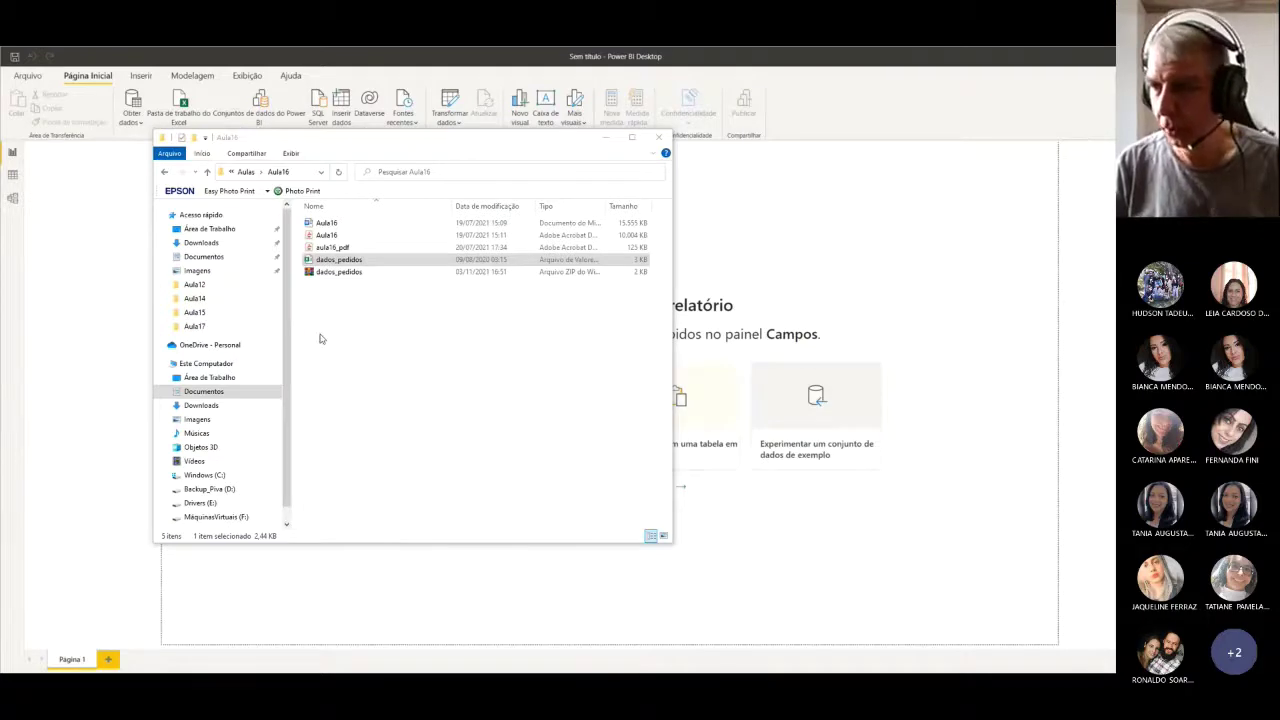
# Step: Copy the dados_pedidos CSV file from the Aula16 folder and dismiss the File Explorer window
pyautogui.click(330, 262)
pyautogui.rightClick(330, 264)
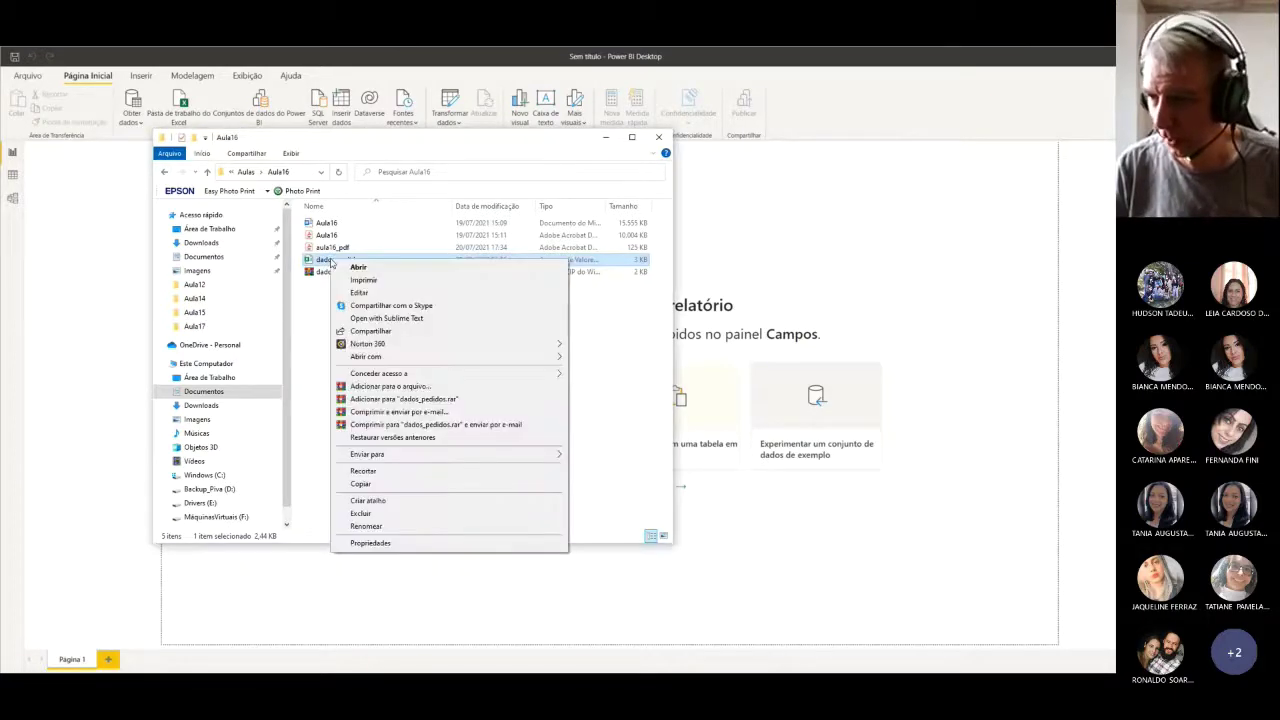
pyautogui.click(360, 484)
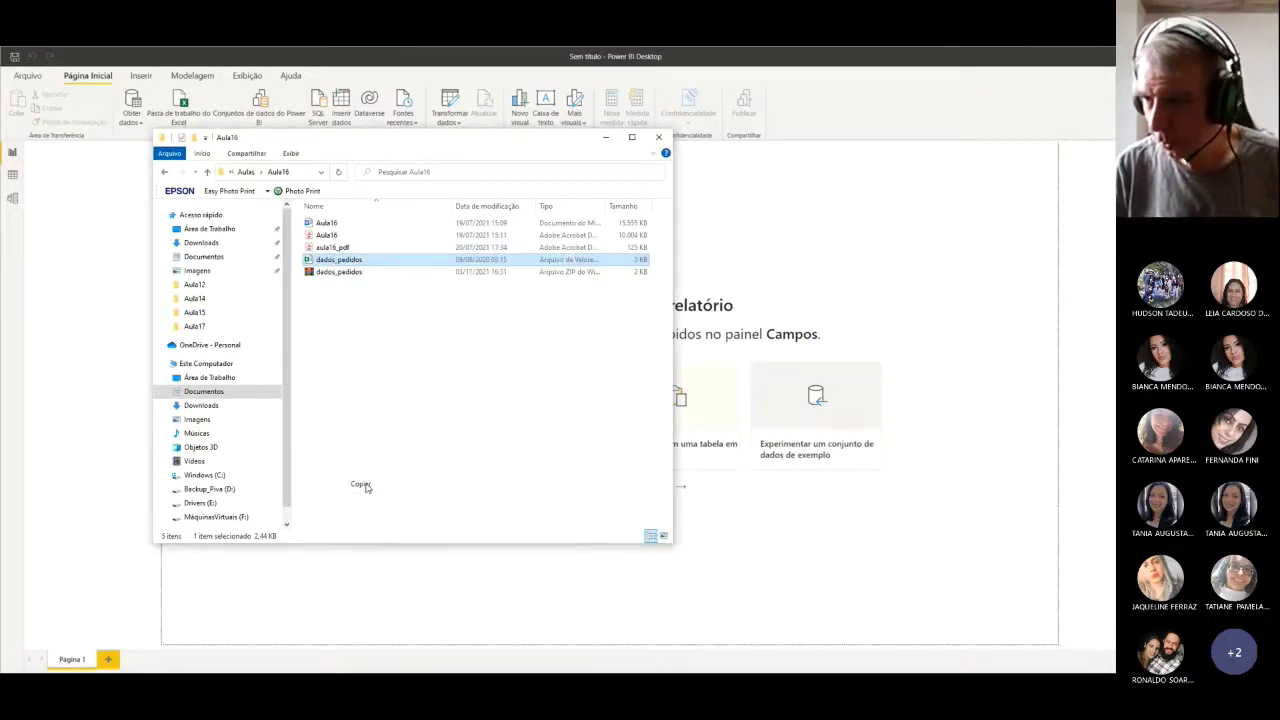
pyautogui.click(650, 139)
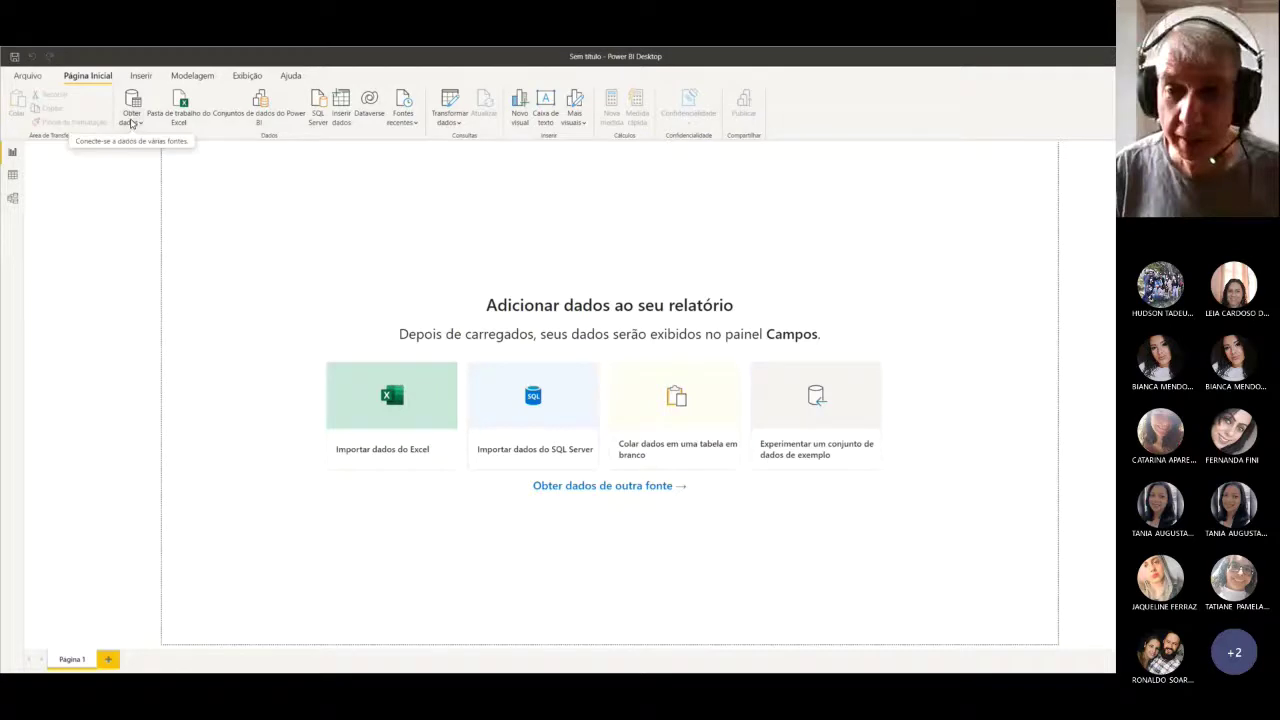
# Step: Start a new data connection in Power BI Desktop using the Texto/CSV connector from the full list's Arquivo category
pyautogui.click(131, 120)
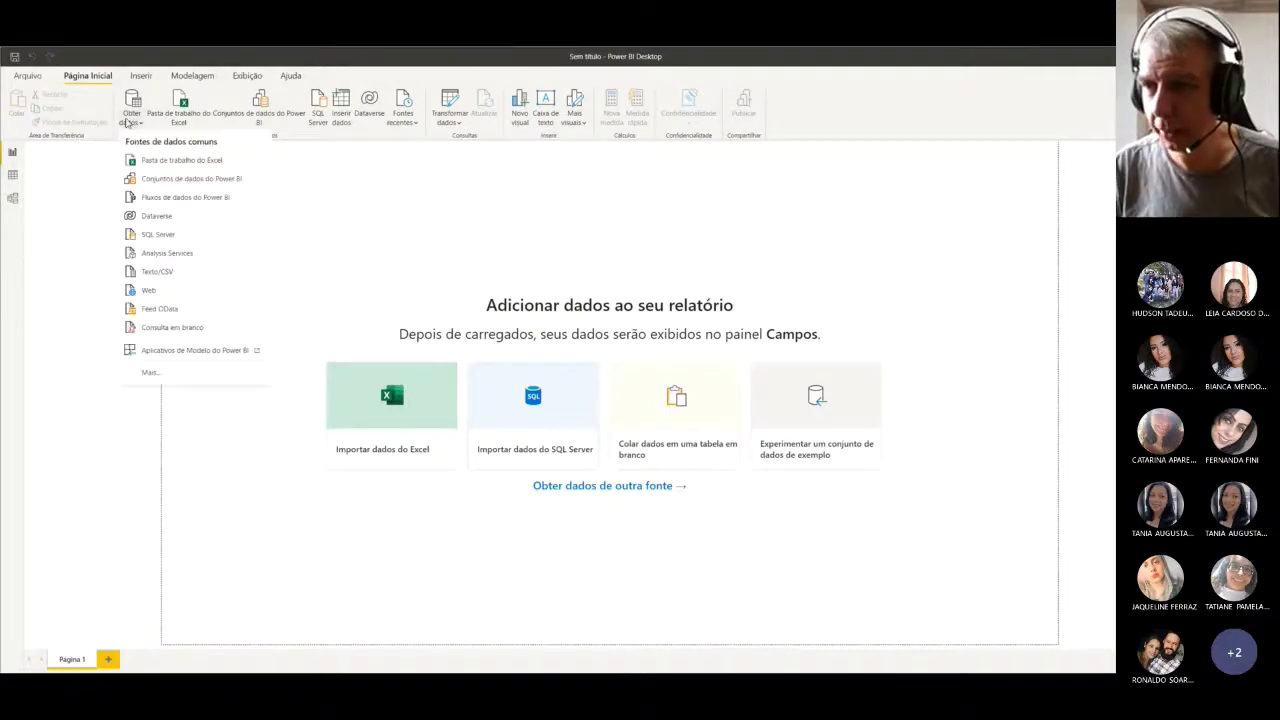
pyautogui.click(166, 374)
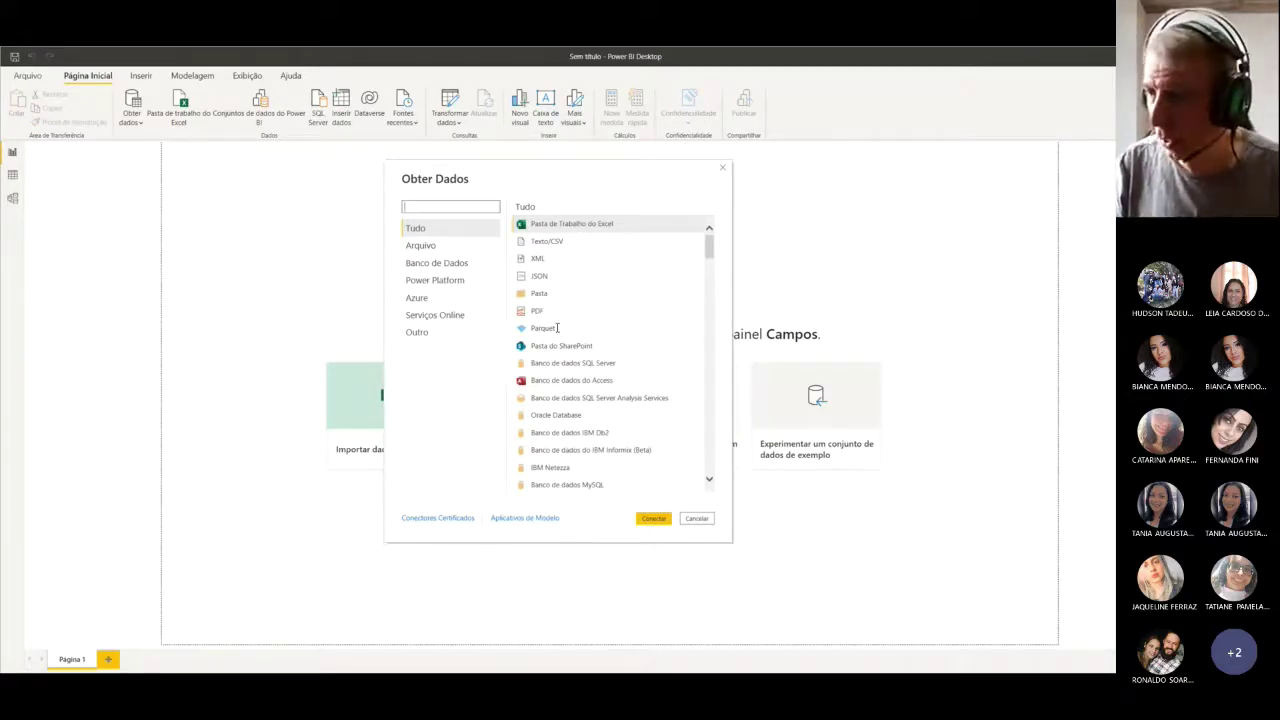
pyautogui.click(424, 246)
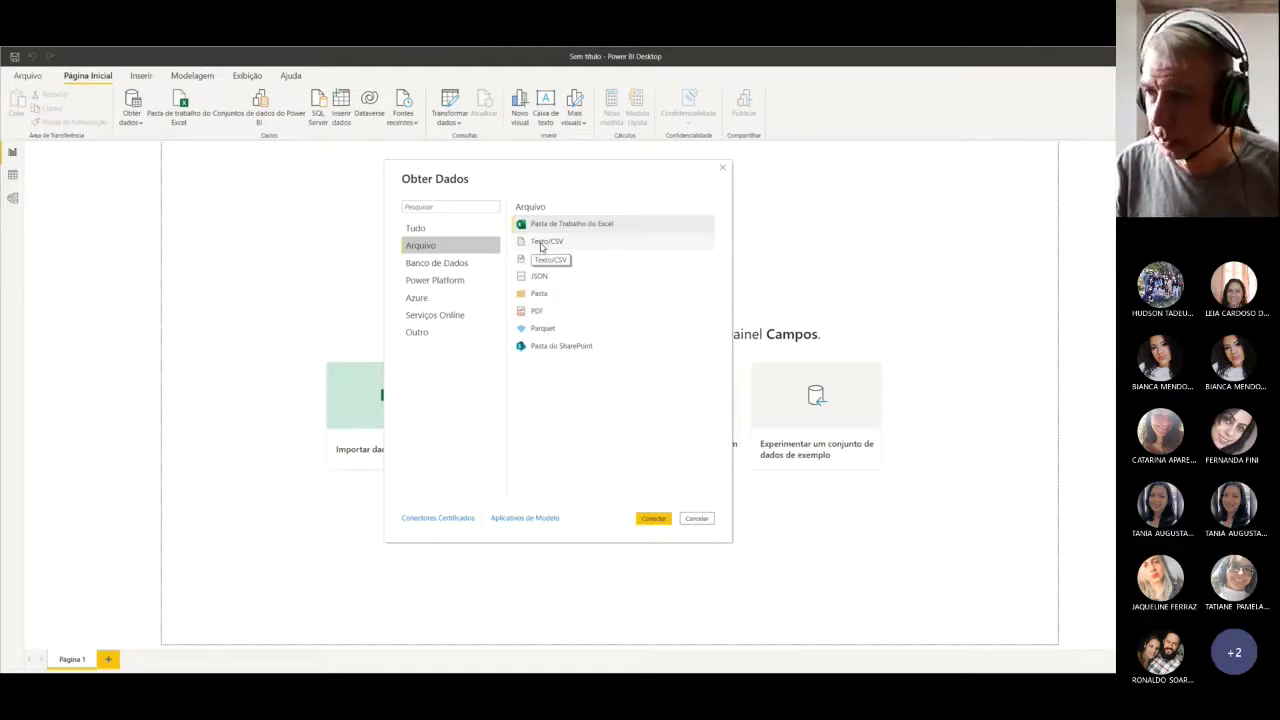
pyautogui.click(541, 246)
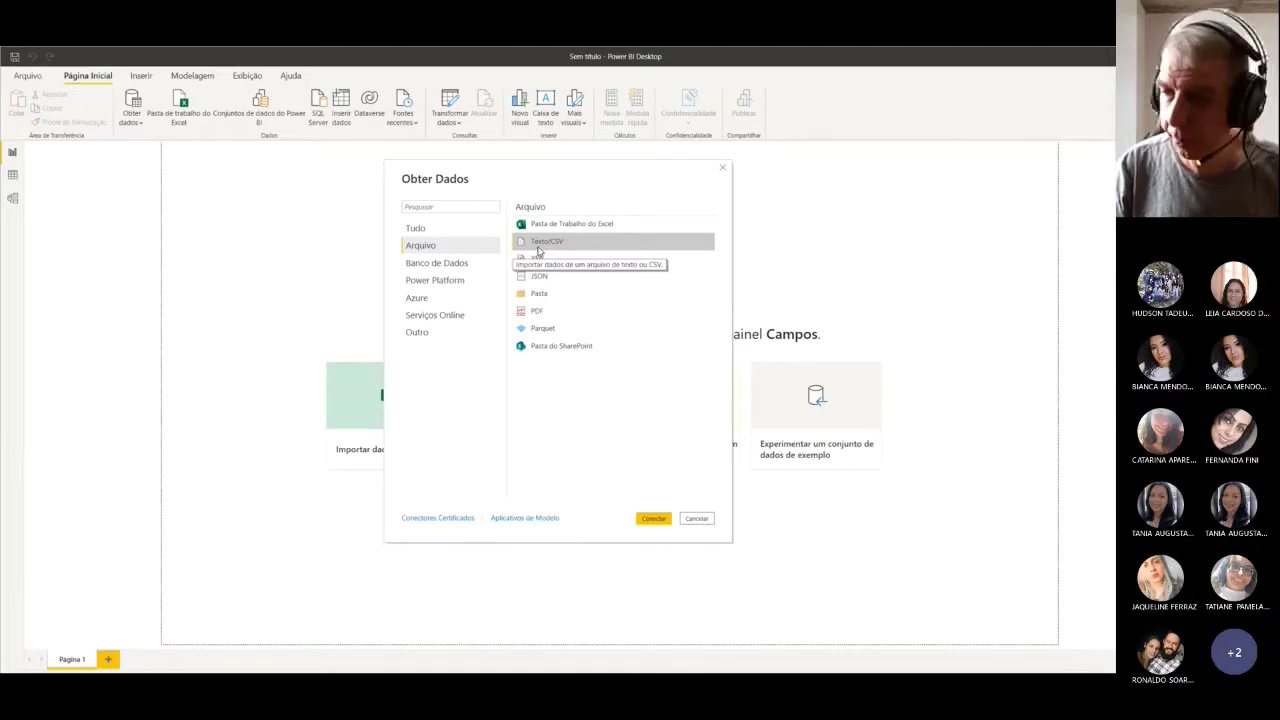
pyautogui.click(652, 519)
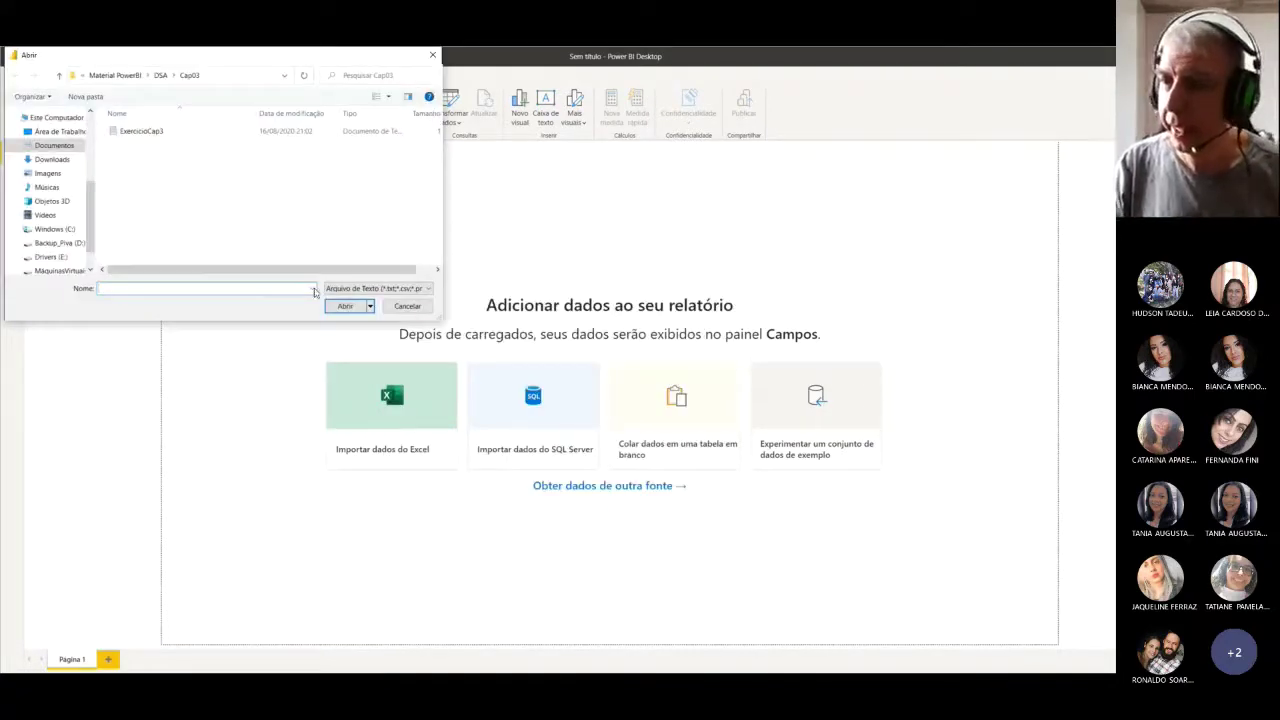
# Step: Choose the dados_pedidos file from Área de Trabalho as the CSV source and bring up its import preview
pyautogui.moveTo(209, 60); pyautogui.dragTo(486, 172)
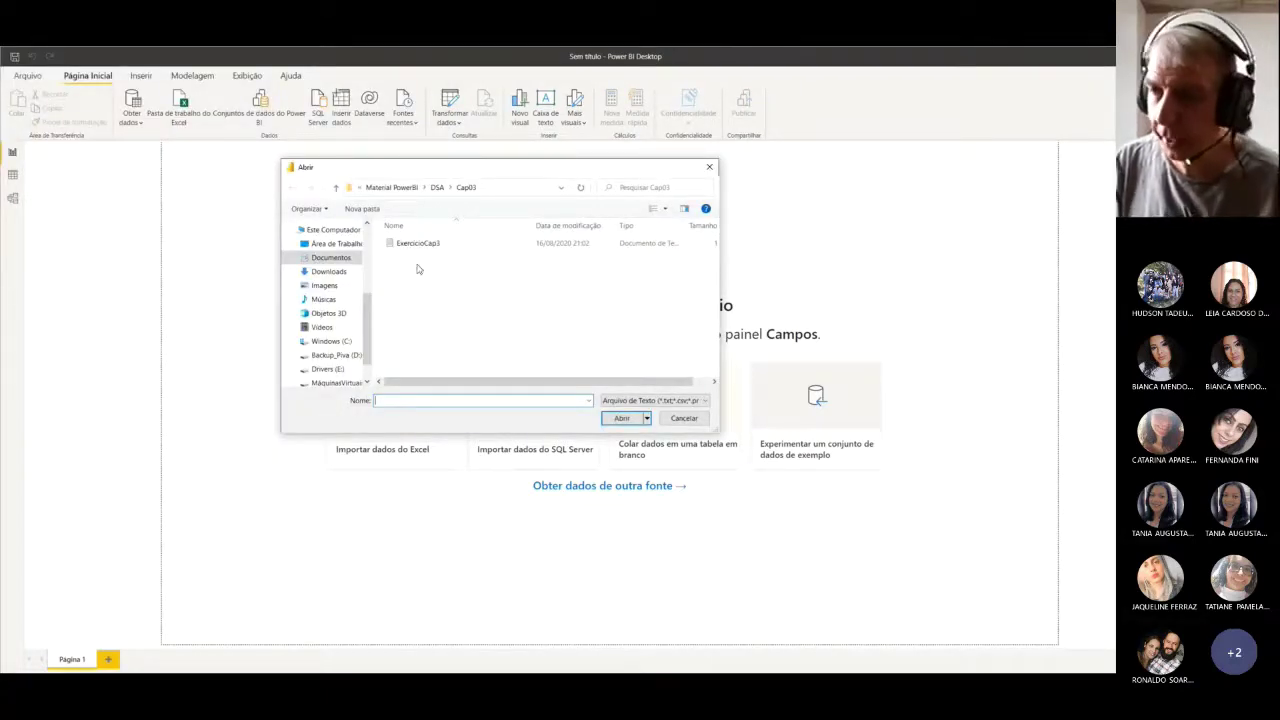
pyautogui.click(325, 244)
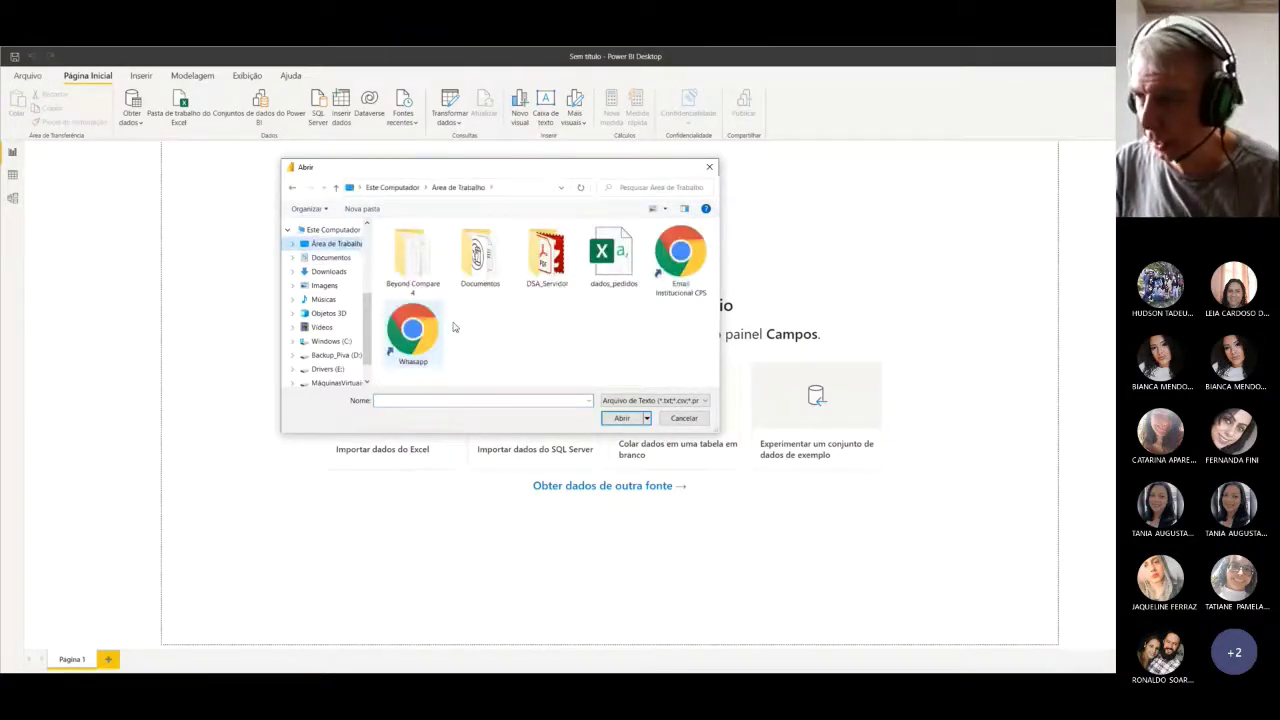
pyautogui.click(609, 263)
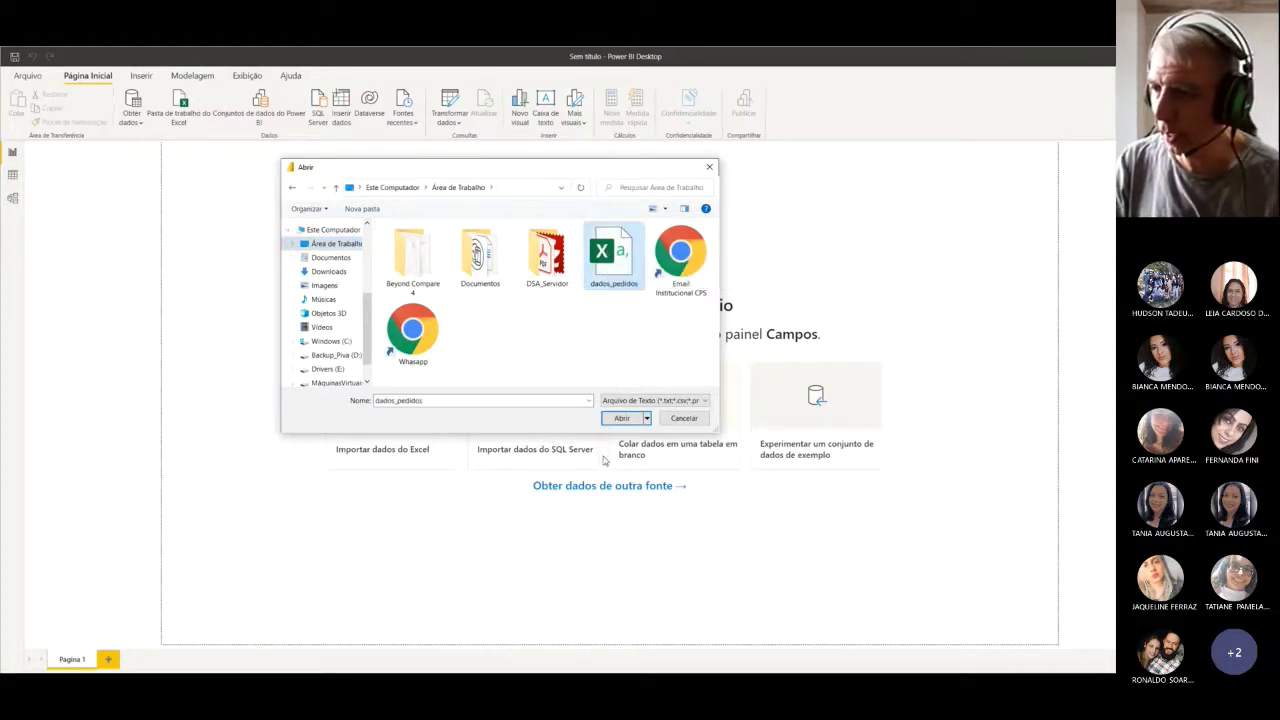
pyautogui.click(621, 418)
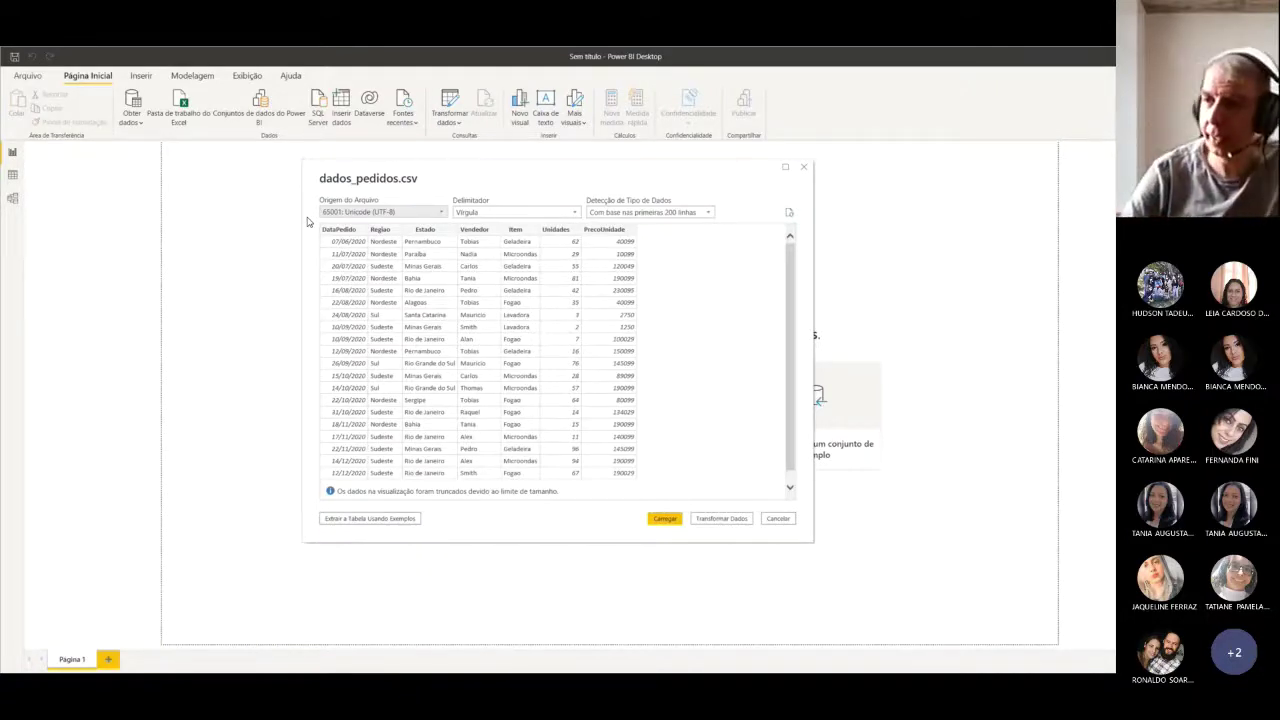
# Step: Try the 852: Europeu Central (DOS) encoding as the file origin in the dados_pedidos import preview
pyautogui.click(440, 213)
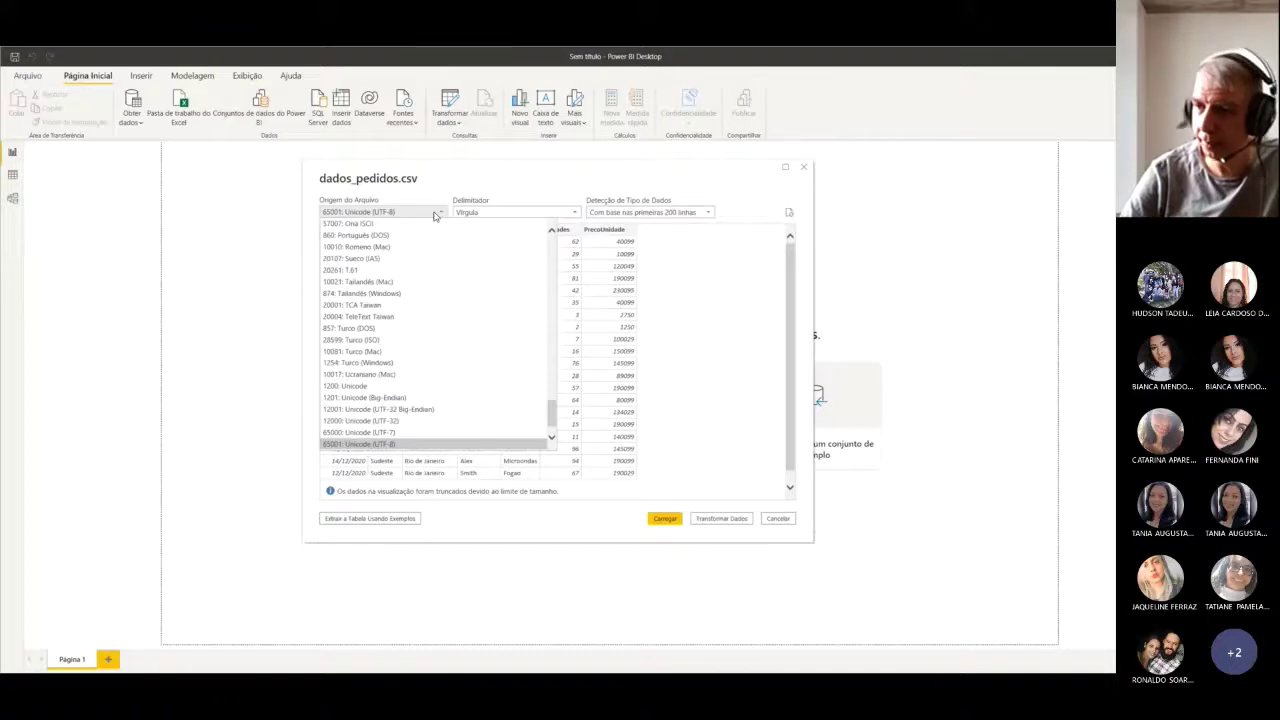
pyautogui.scroll(-1, 447, 310)
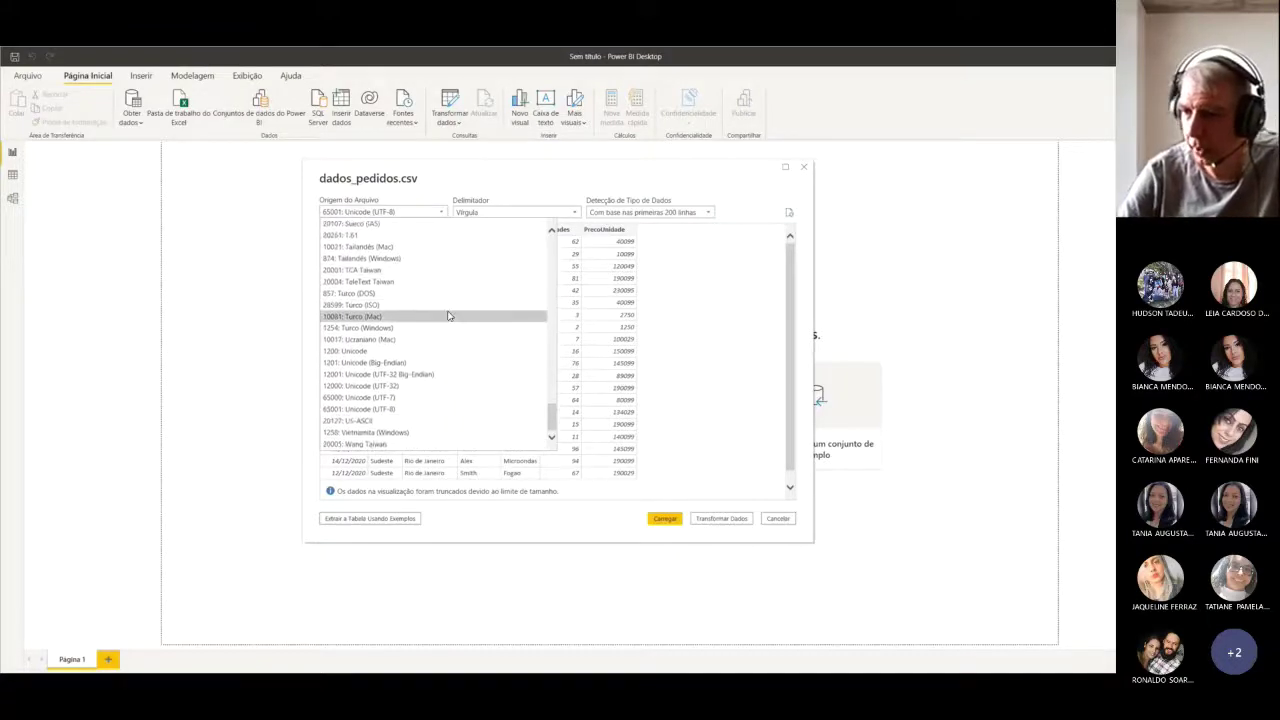
pyautogui.scroll(15, 448, 316)
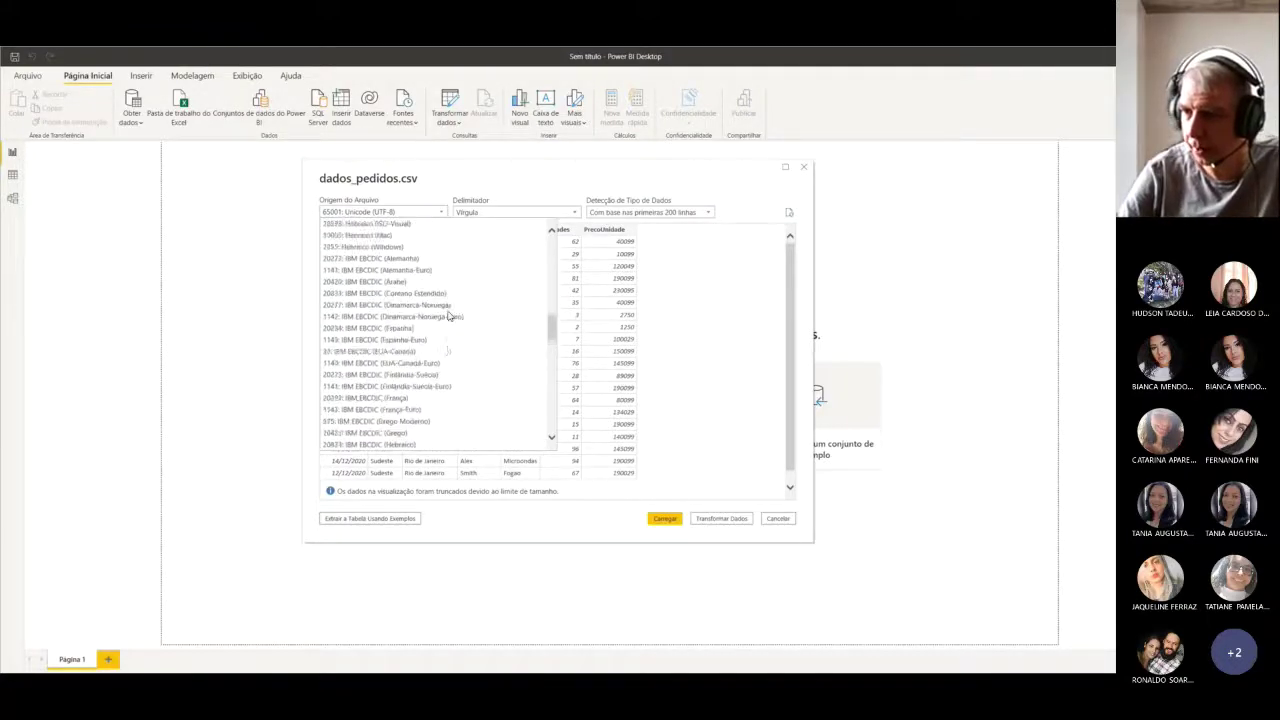
pyautogui.scroll(10, 448, 316)
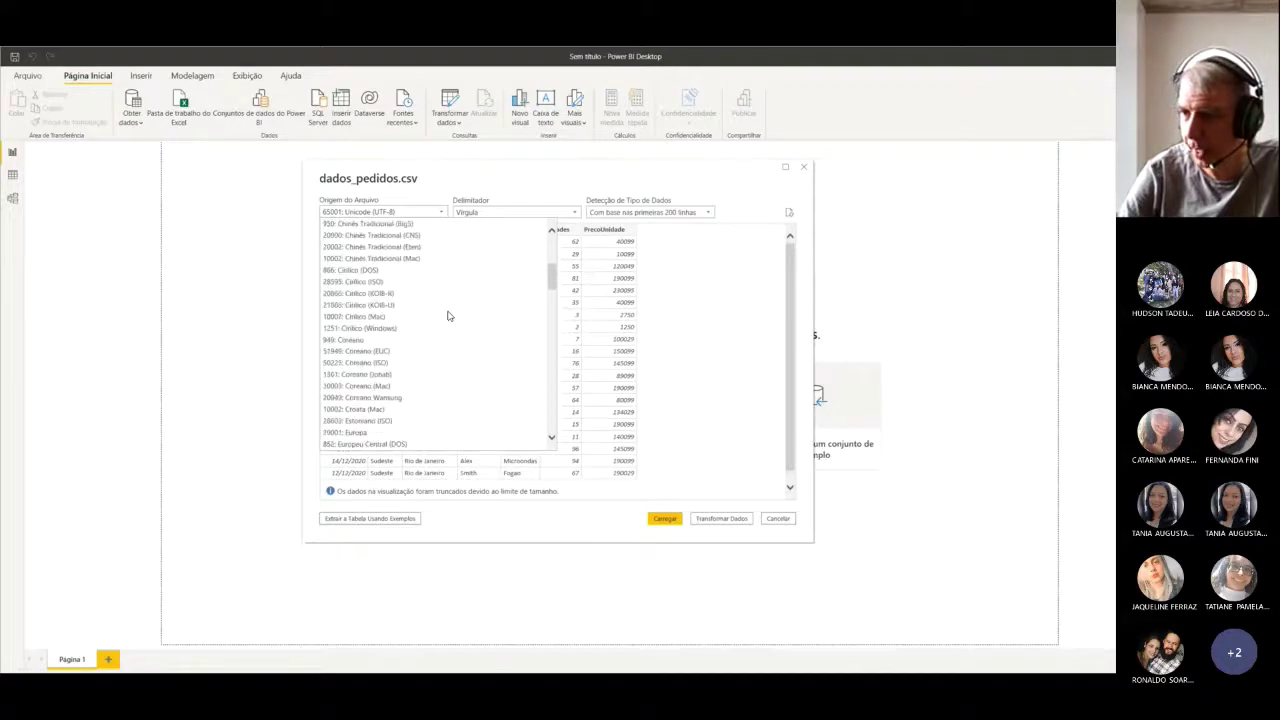
pyautogui.scroll(-2, 448, 316)
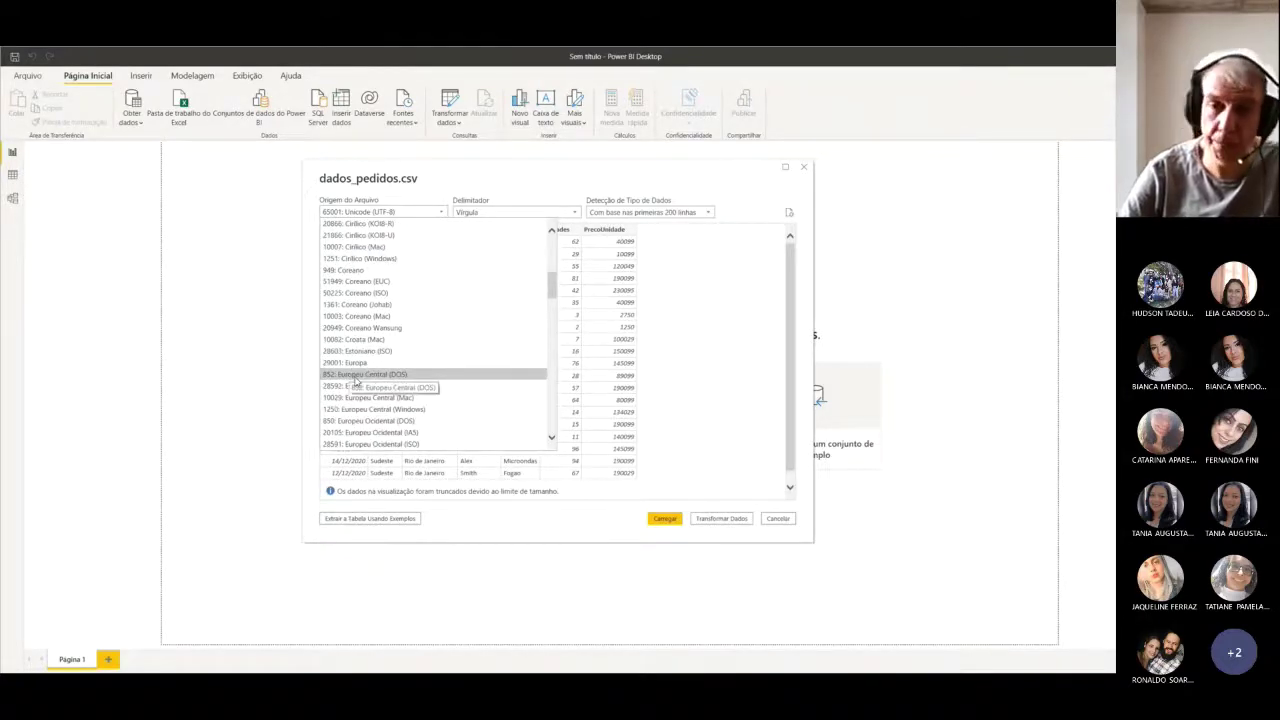
pyautogui.click(356, 374)
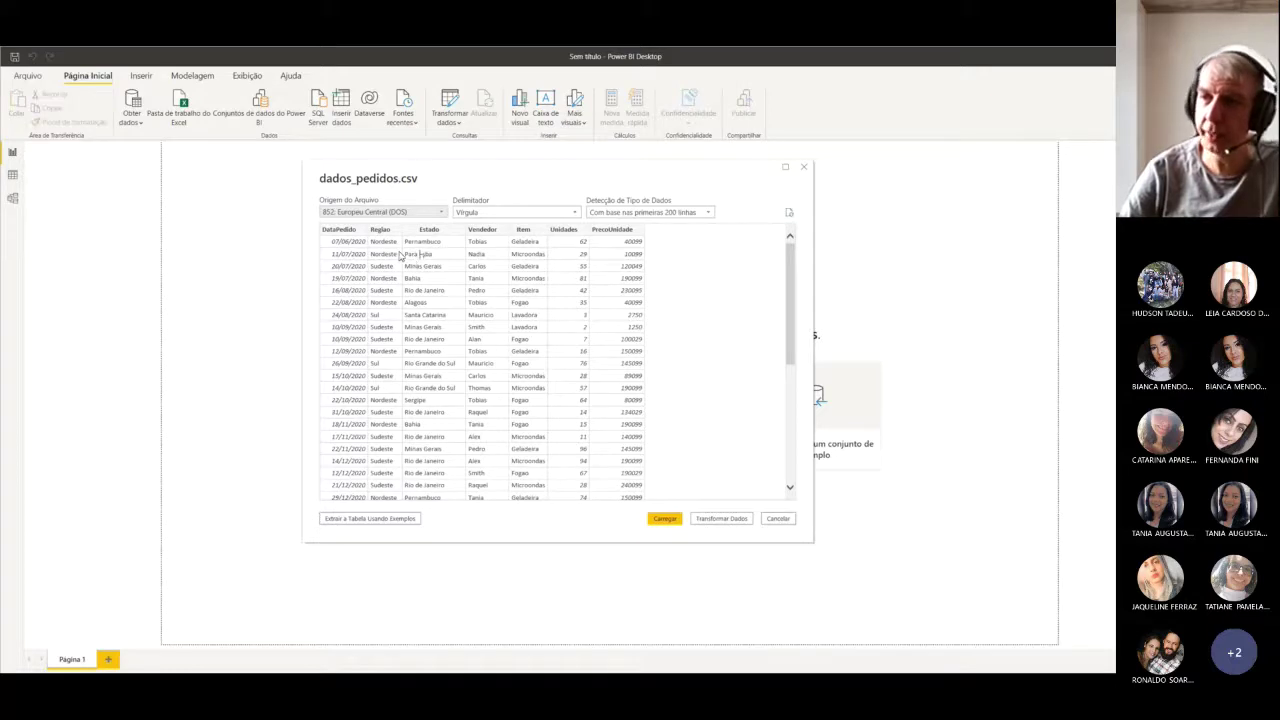
# Step: Return the file origin to 65001: Unicode (UTF-8) and cancel the dados_pedidos import
pyautogui.click(442, 213)
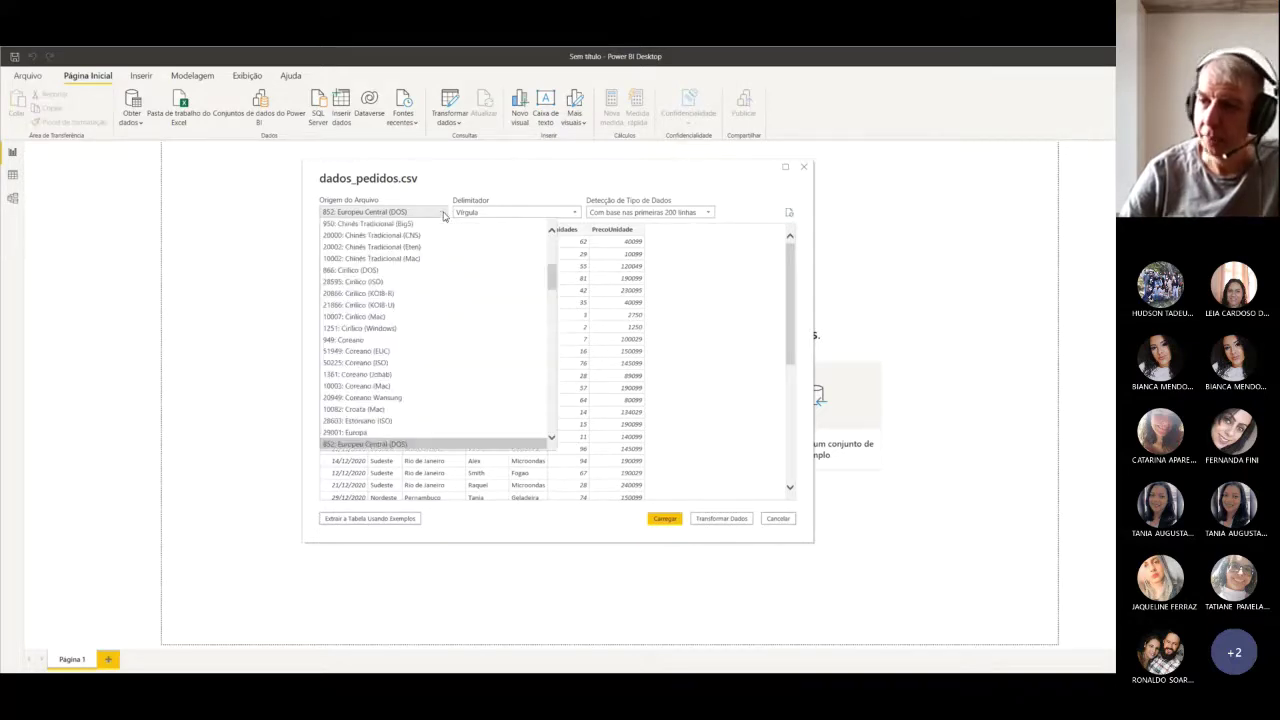
pyautogui.scroll(-10, 457, 372)
pyautogui.scroll(-15, 457, 373)
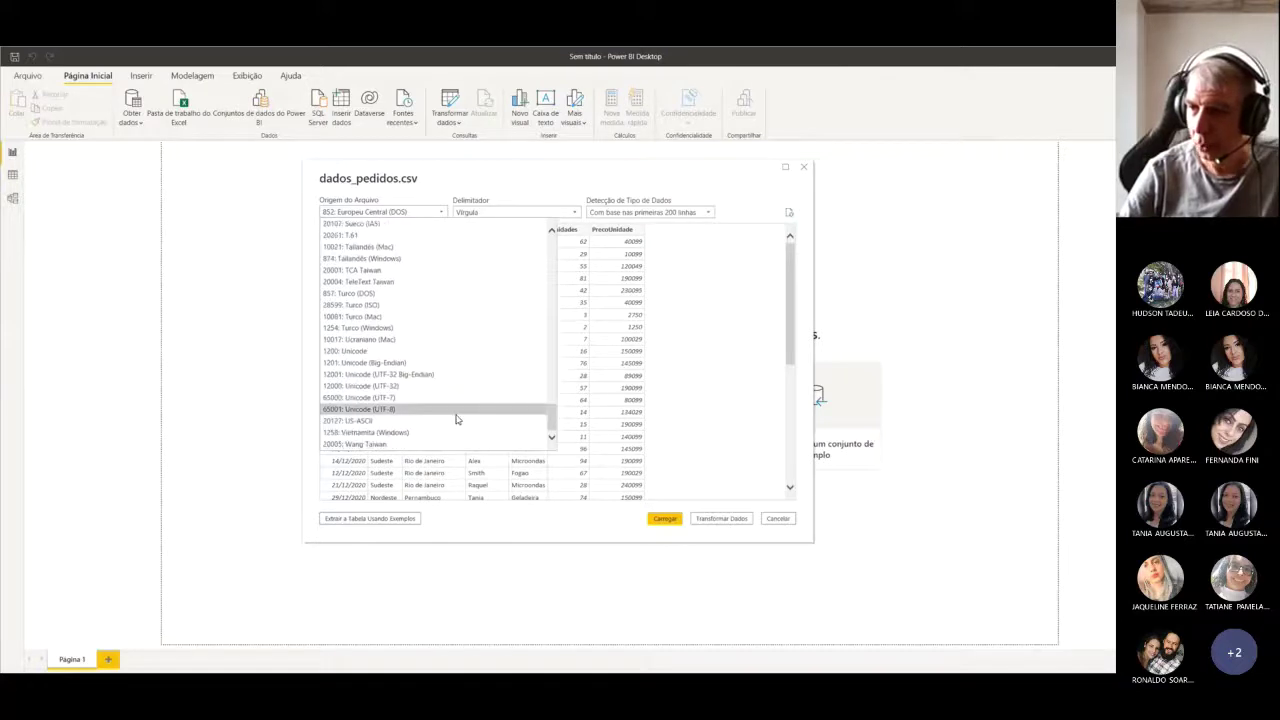
pyautogui.click(391, 410)
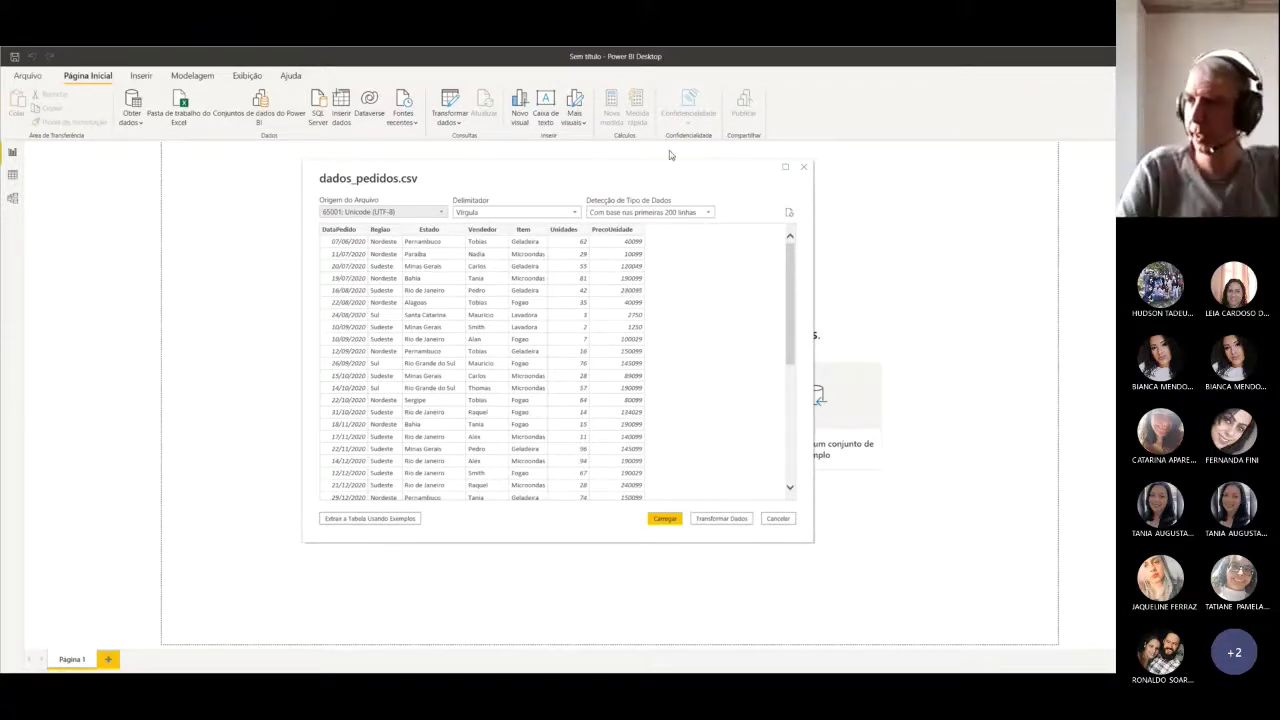
pyautogui.click(778, 520)
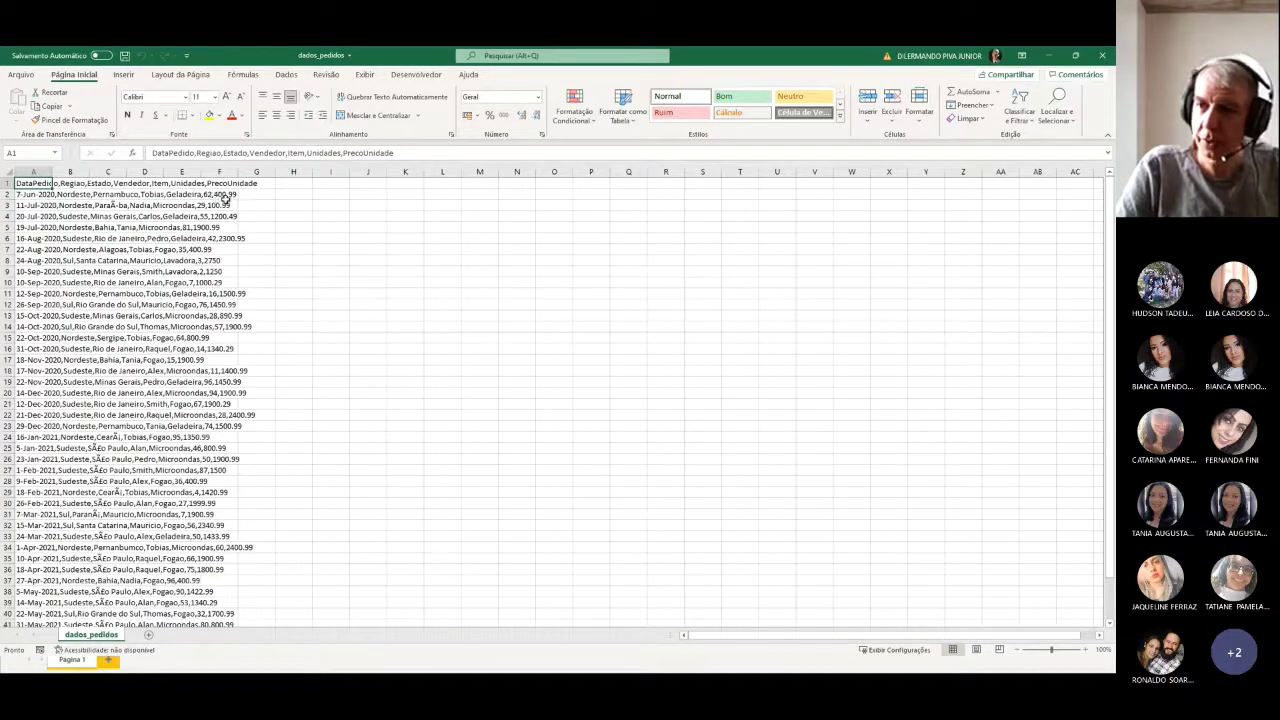
# Step: Enlarge the dados_pedidos sheet in Excel to 210%, examine its date and decimal formats, and close the workbook
pyautogui.click(1086, 650)
pyautogui.click(1086, 650)
pyautogui.click(1087, 650)
pyautogui.click(1088, 650)
pyautogui.click(1088, 650)
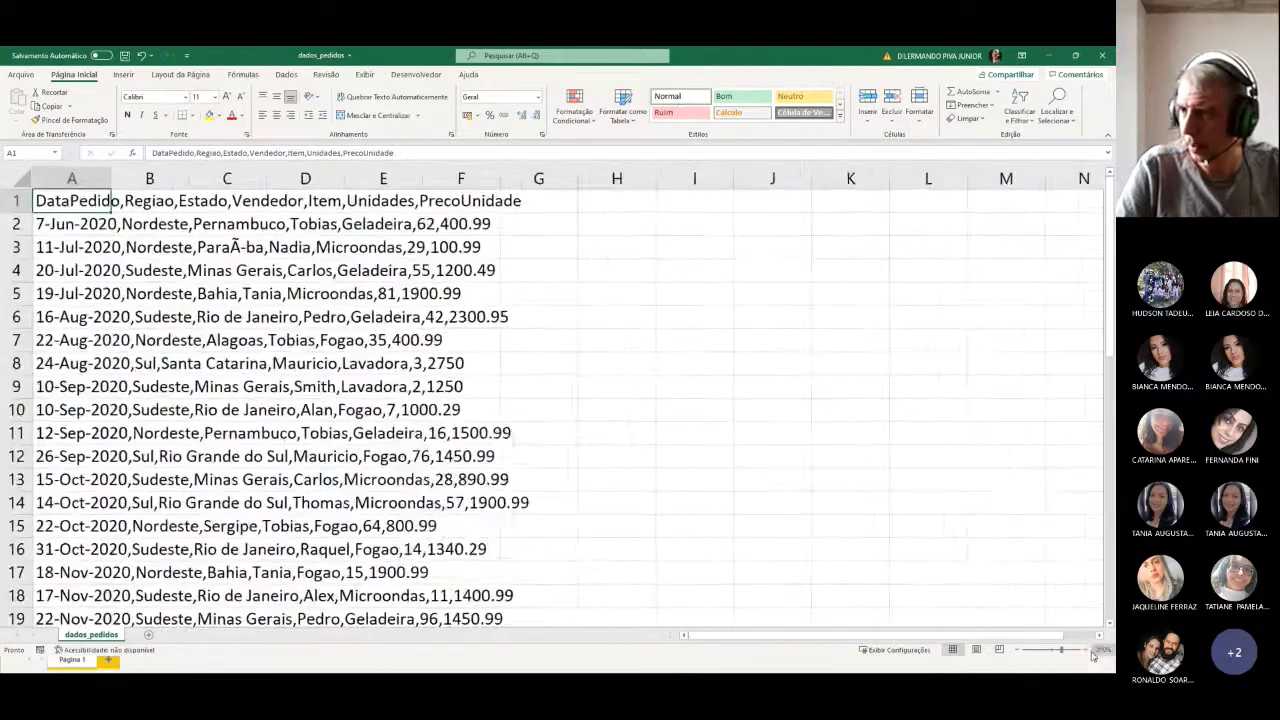
pyautogui.click(1103, 650)
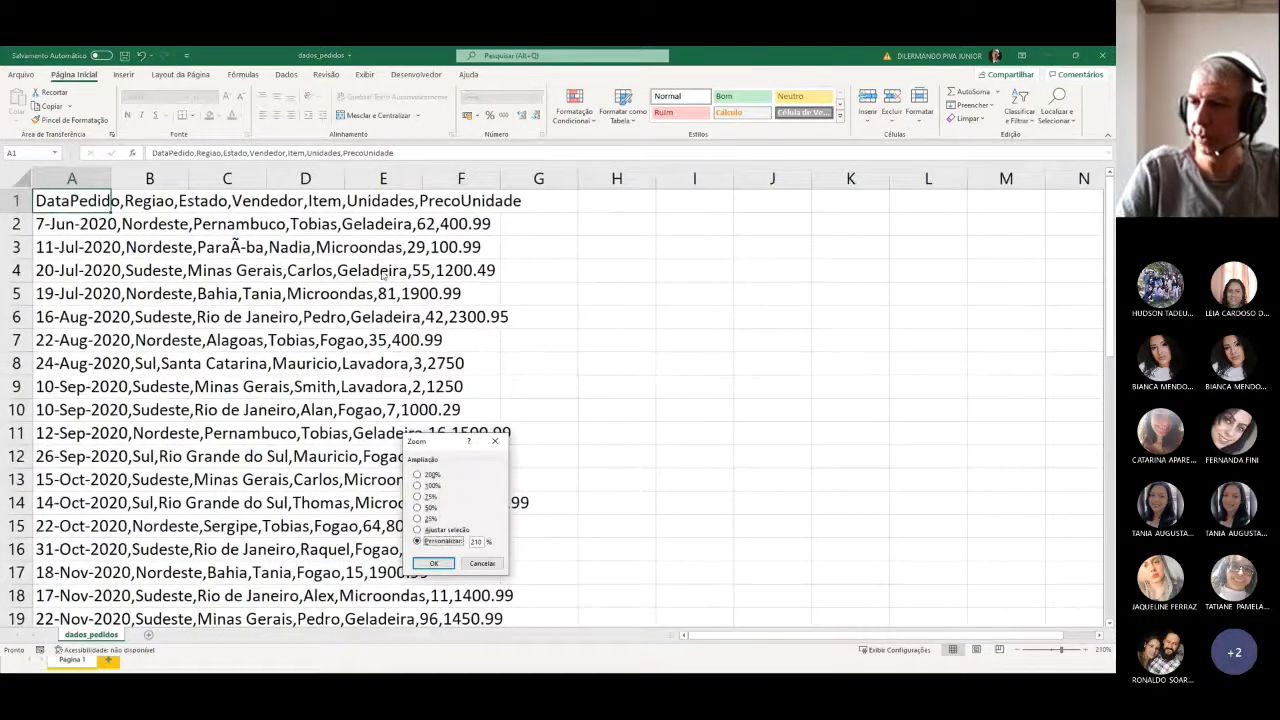
pyautogui.click(492, 441)
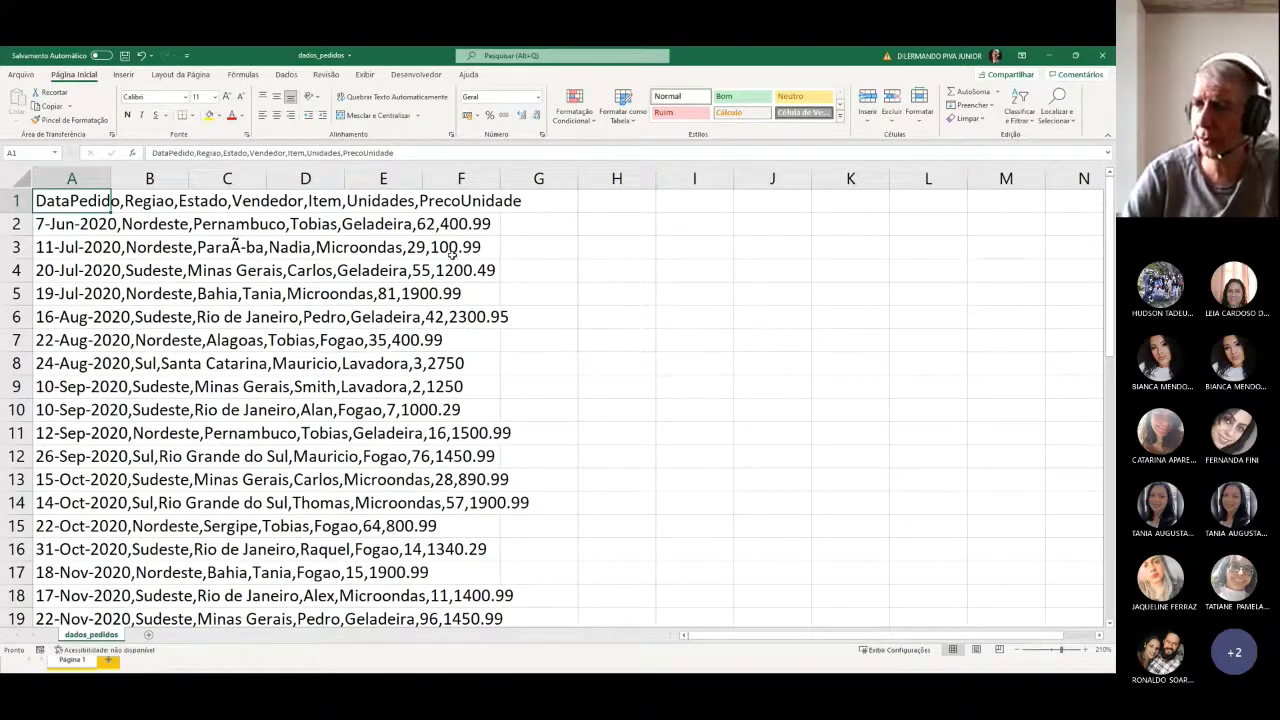
pyautogui.click(1104, 55)
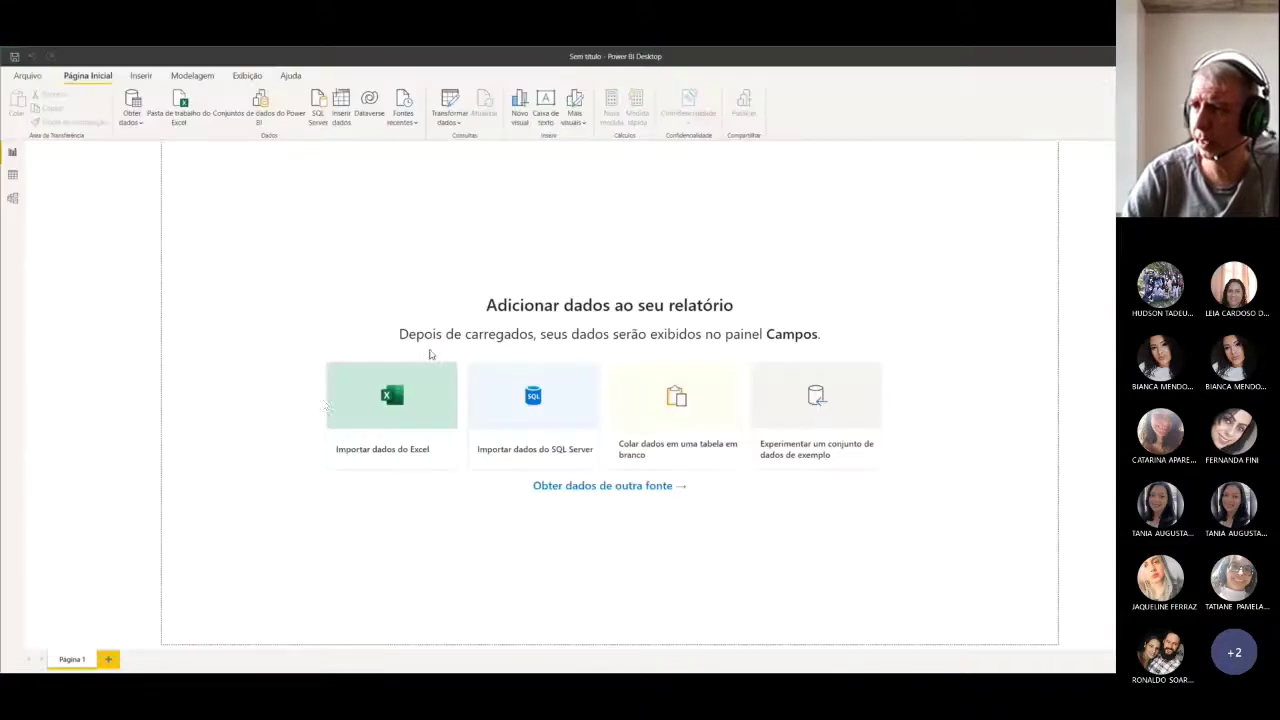
pyautogui.click(135, 126)
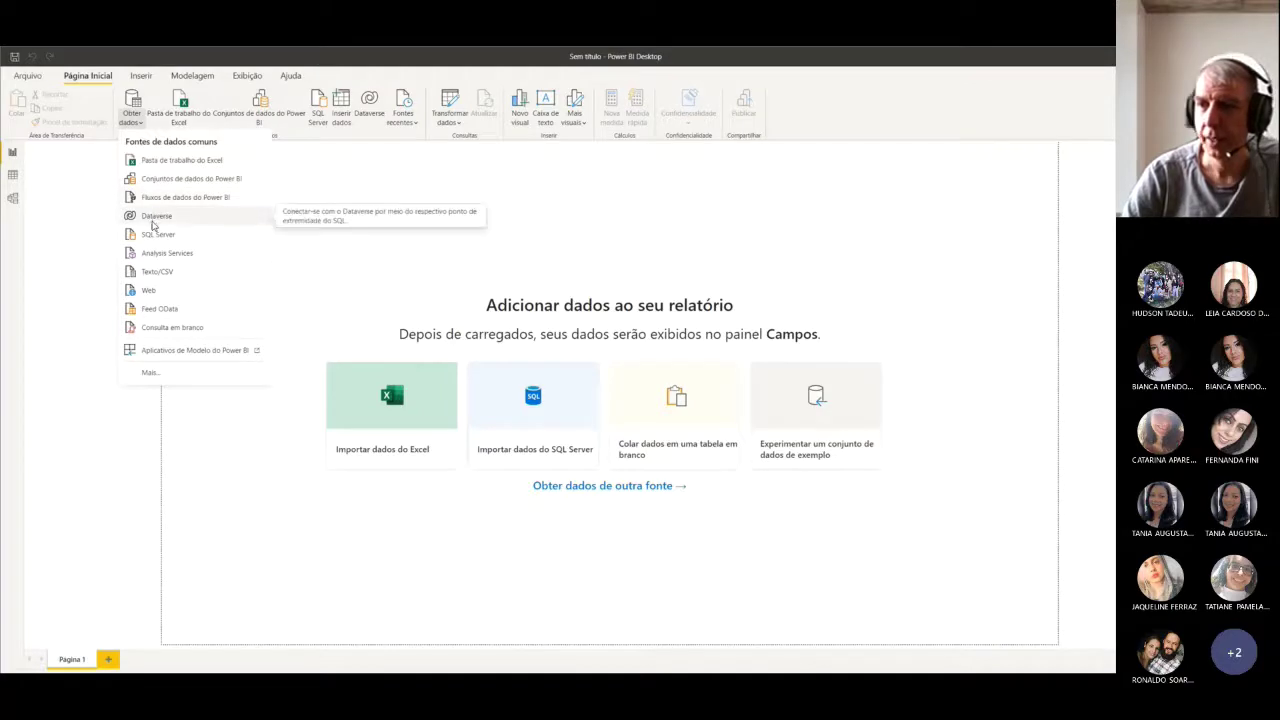
pyautogui.click(161, 371)
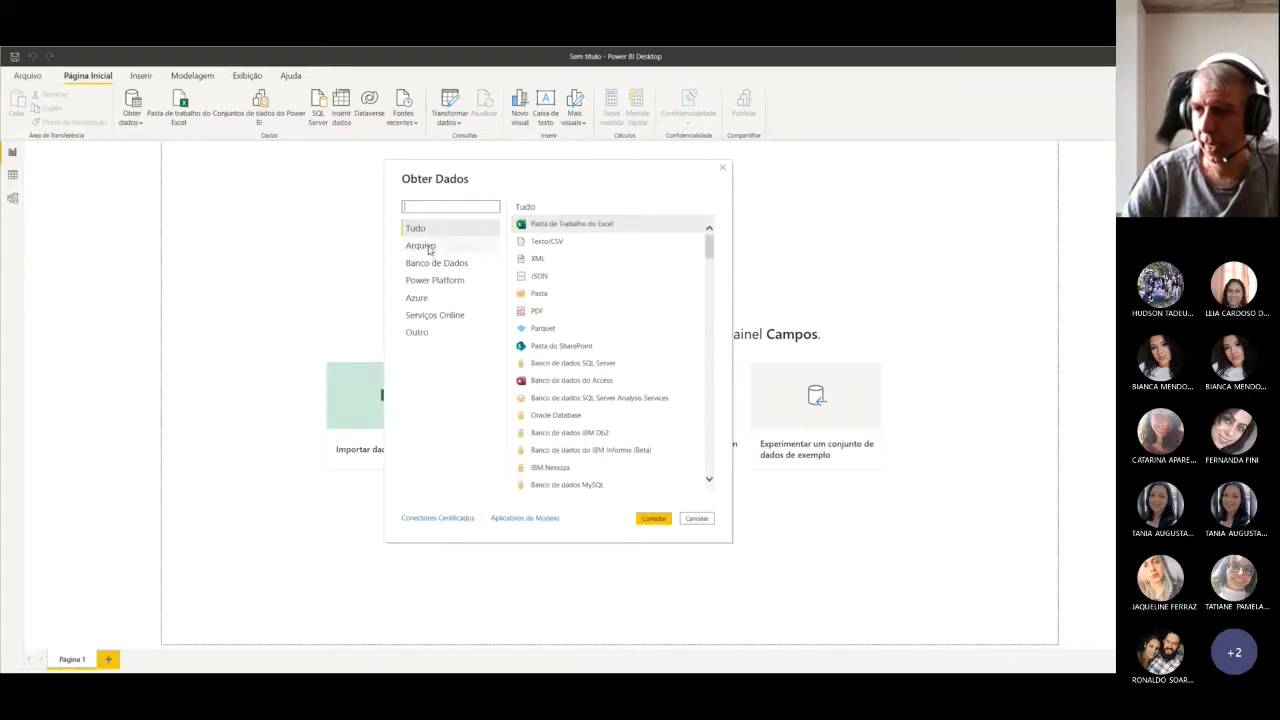
pyautogui.click(428, 247)
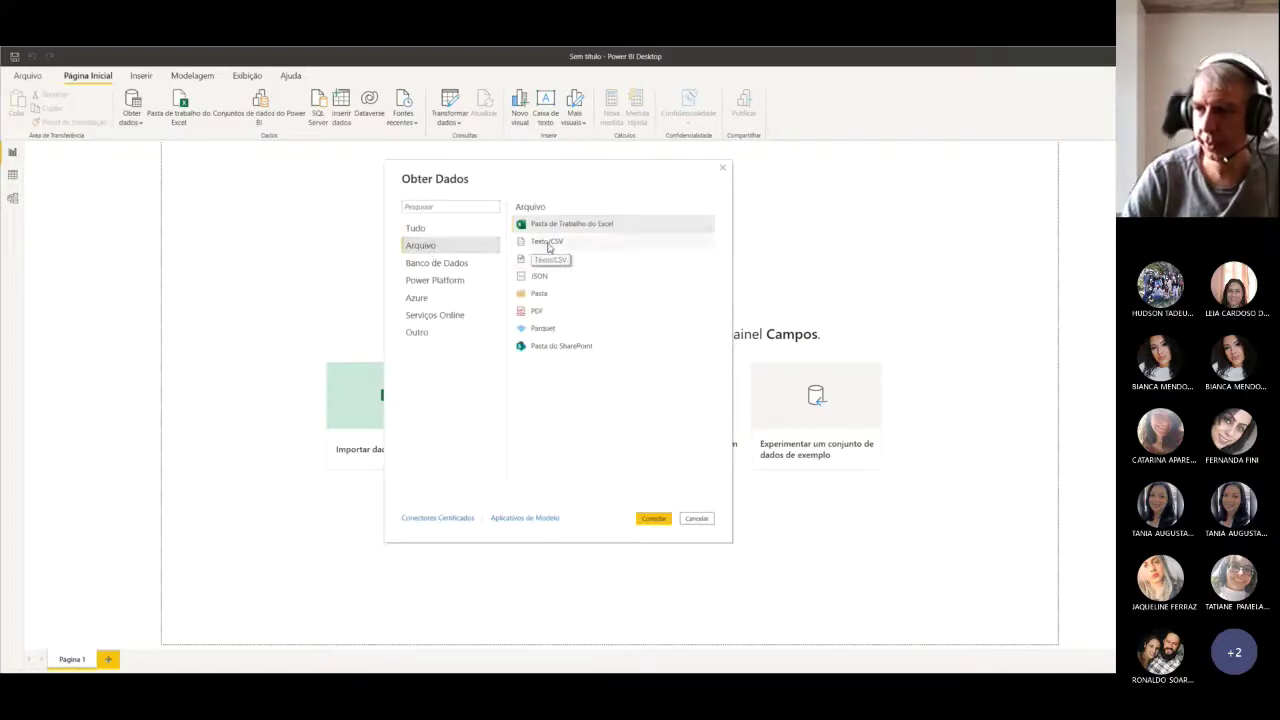
pyautogui.click(541, 245)
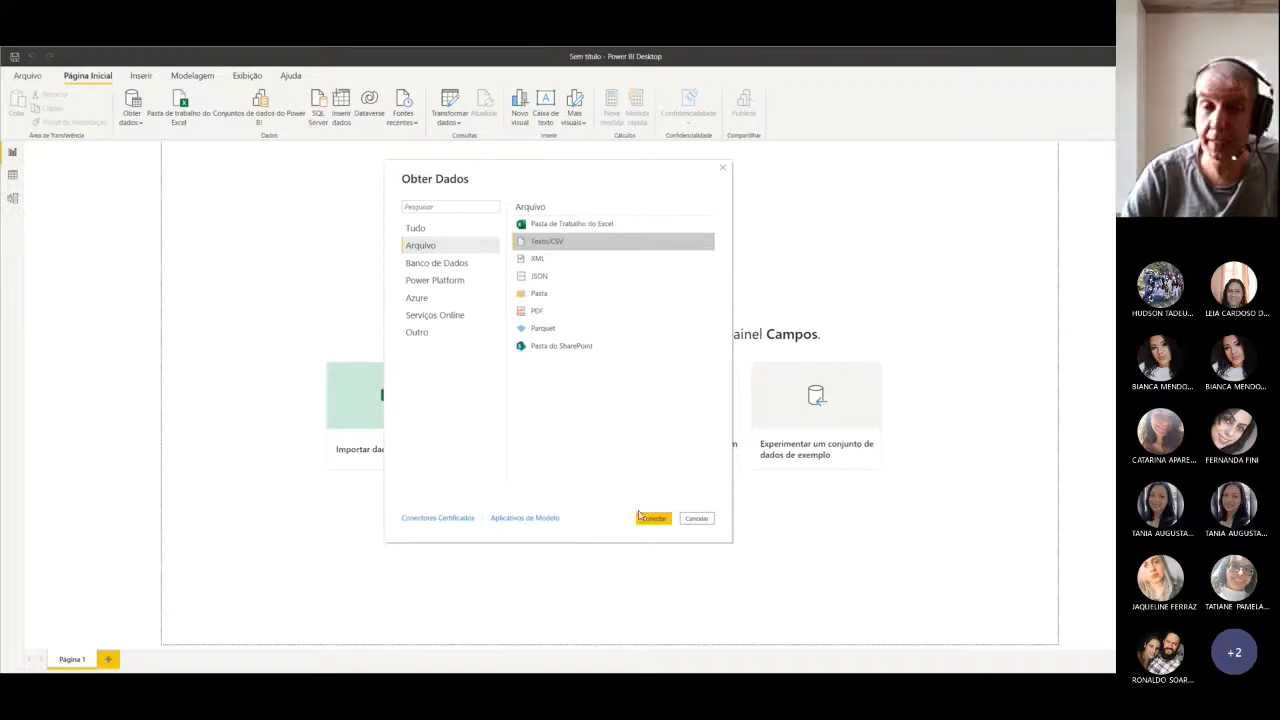
pyautogui.click(697, 518)
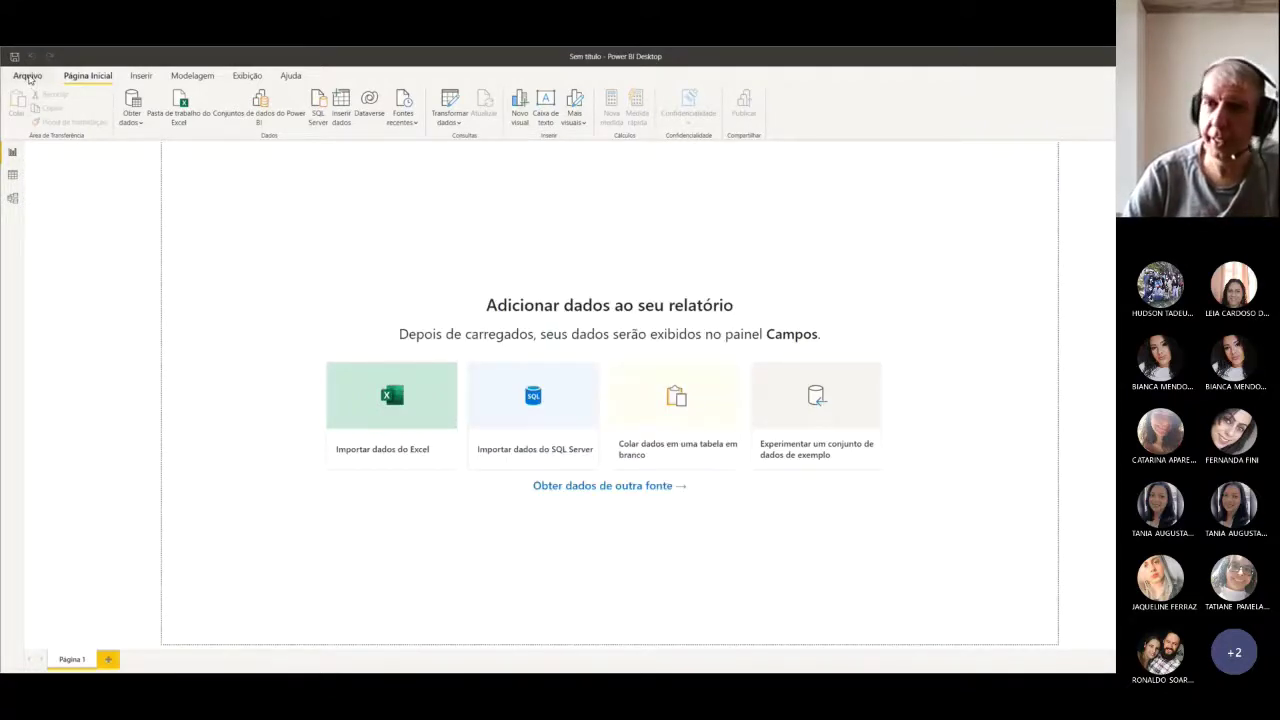
# Step: Bring up the current file's regional settings (Configurações regionais under Arquivo Atual) in the Power BI Desktop options
pyautogui.click(28, 77)
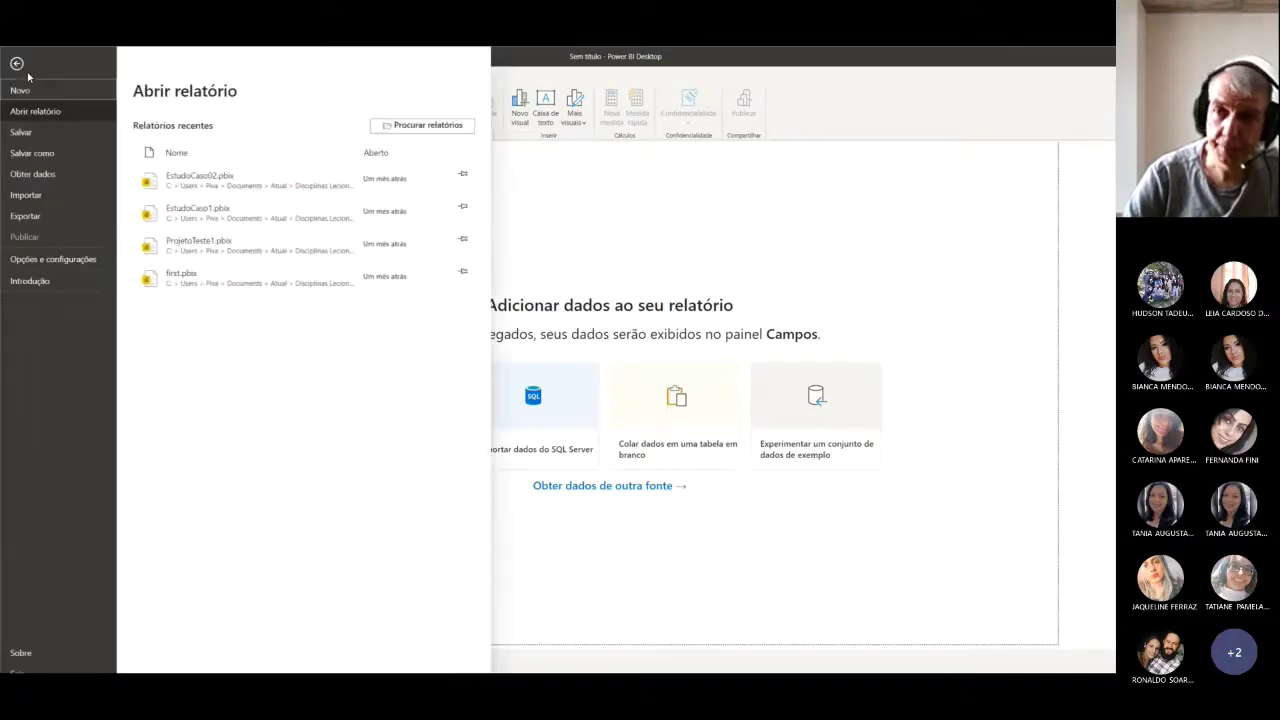
pyautogui.click(32, 262)
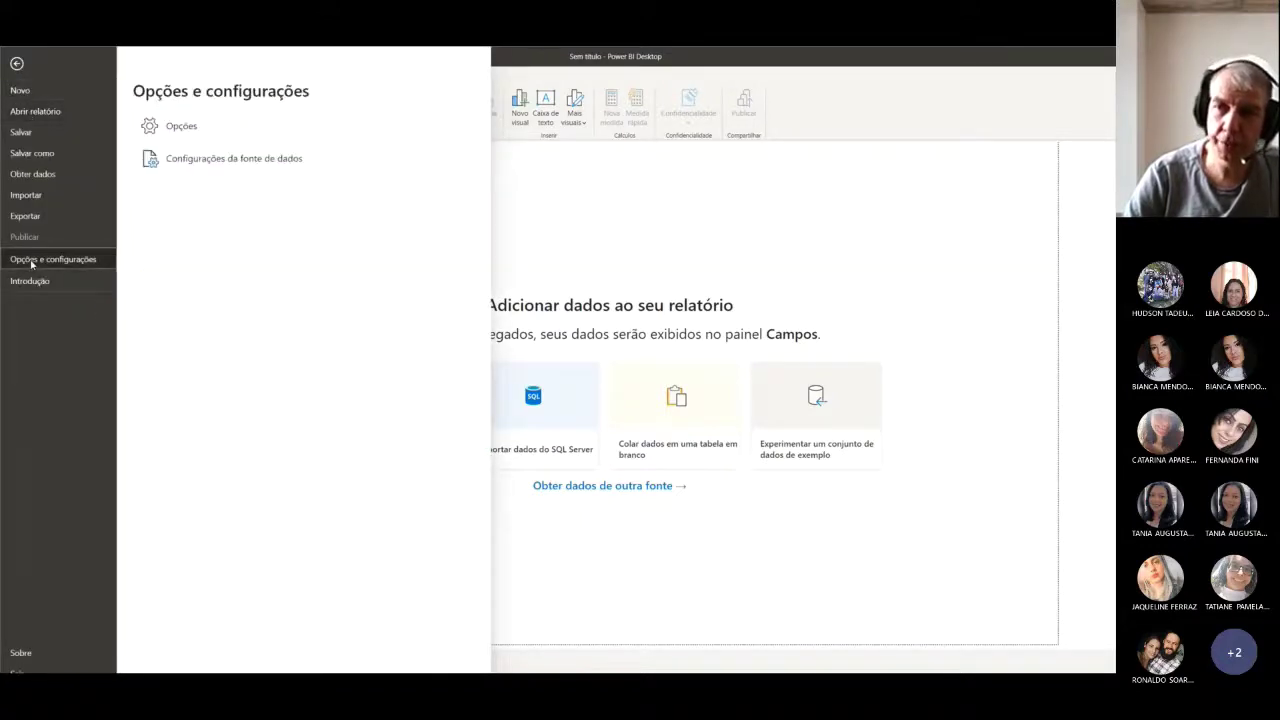
pyautogui.click(192, 128)
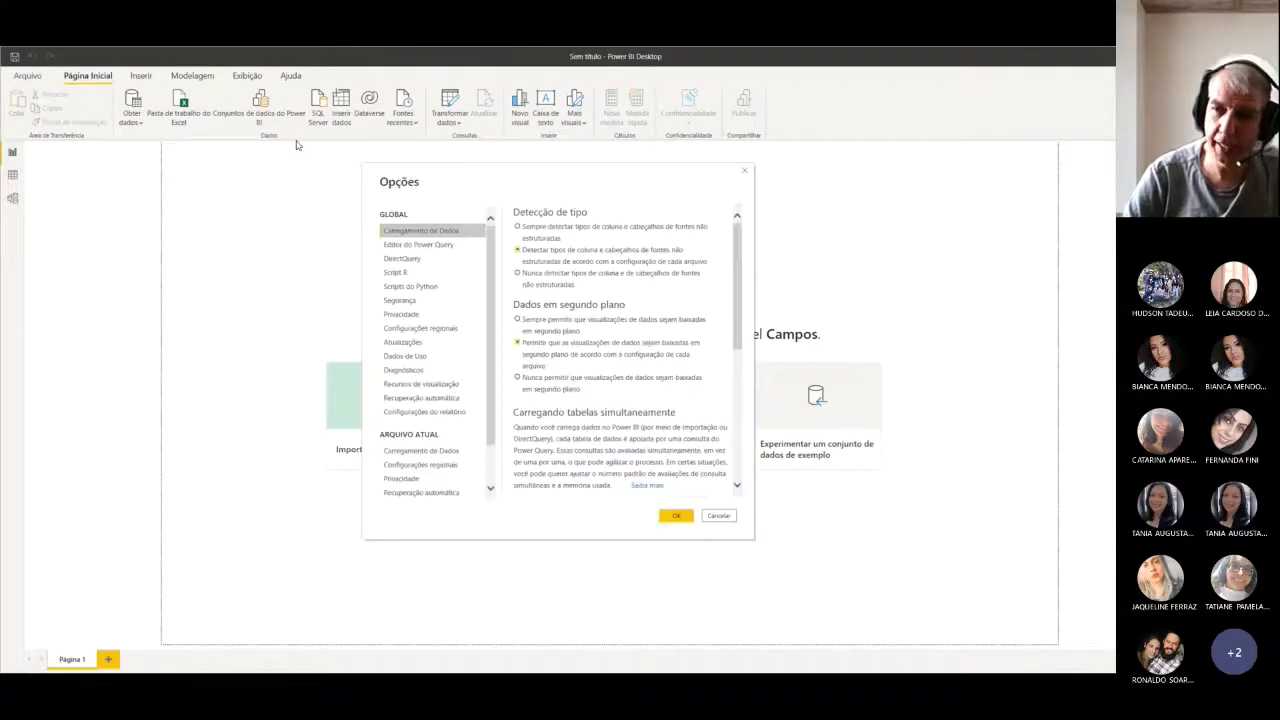
pyautogui.click(408, 469)
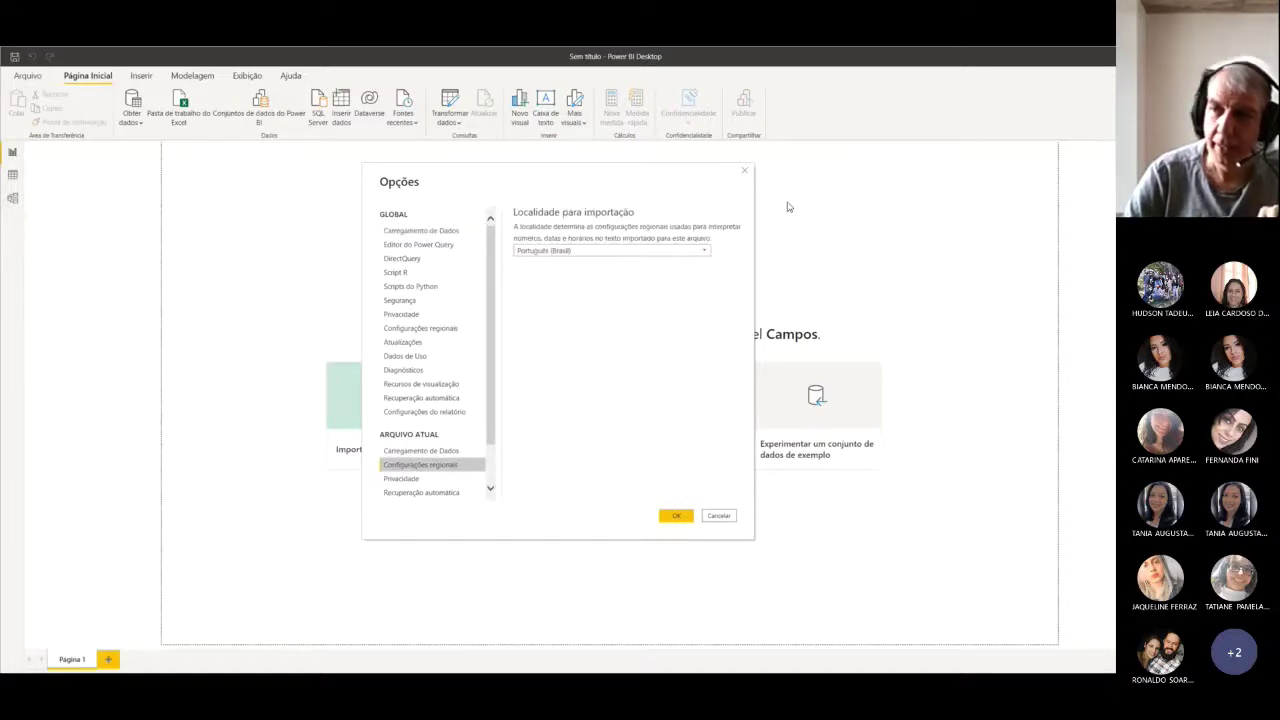
# Step: Set the import locale to Inglês (Estados Unidos), accept the options, and apply the pending query changes
pyautogui.click(587, 257)
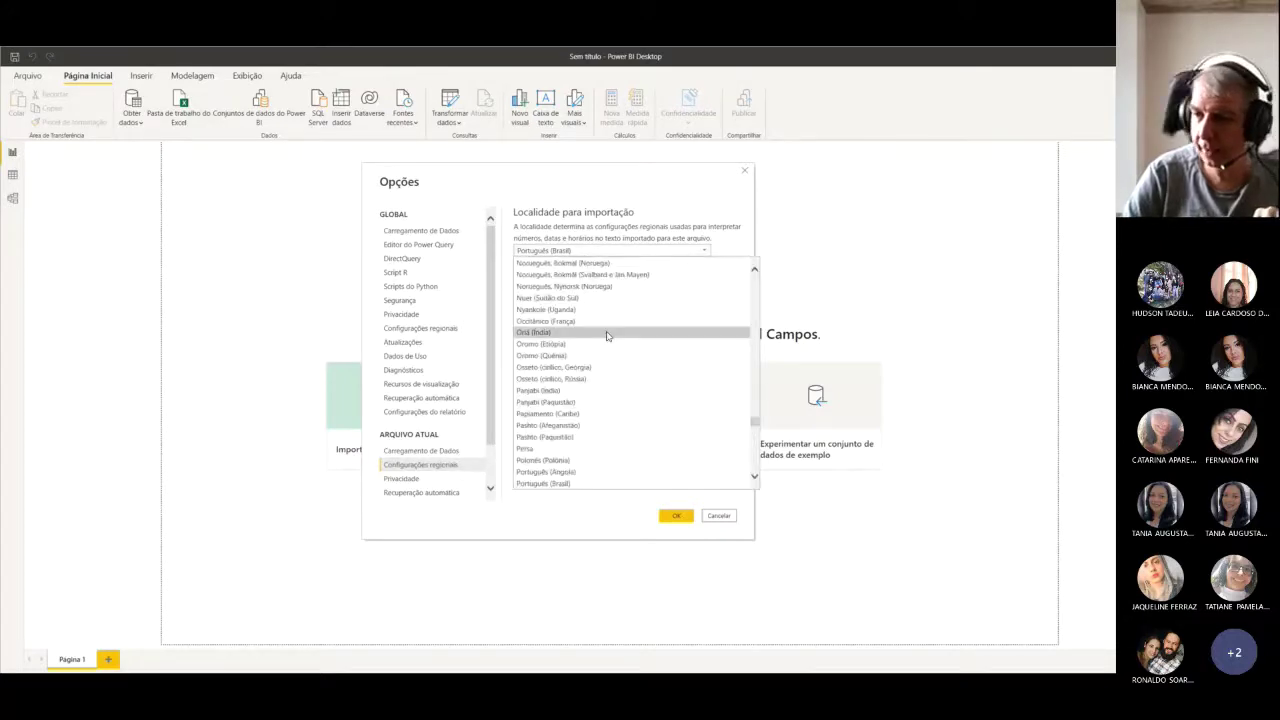
pyautogui.scroll(3, 611, 357)
pyautogui.scroll(-6, 614, 357)
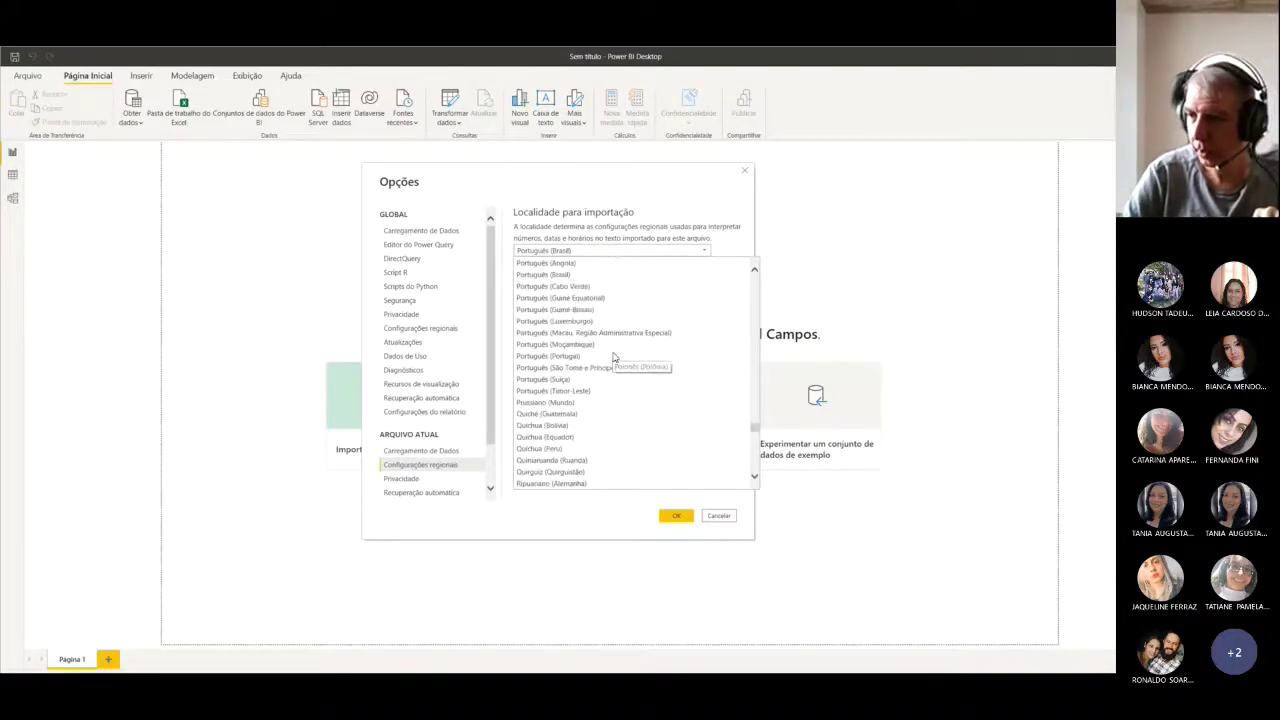
pyautogui.scroll(10, 614, 357)
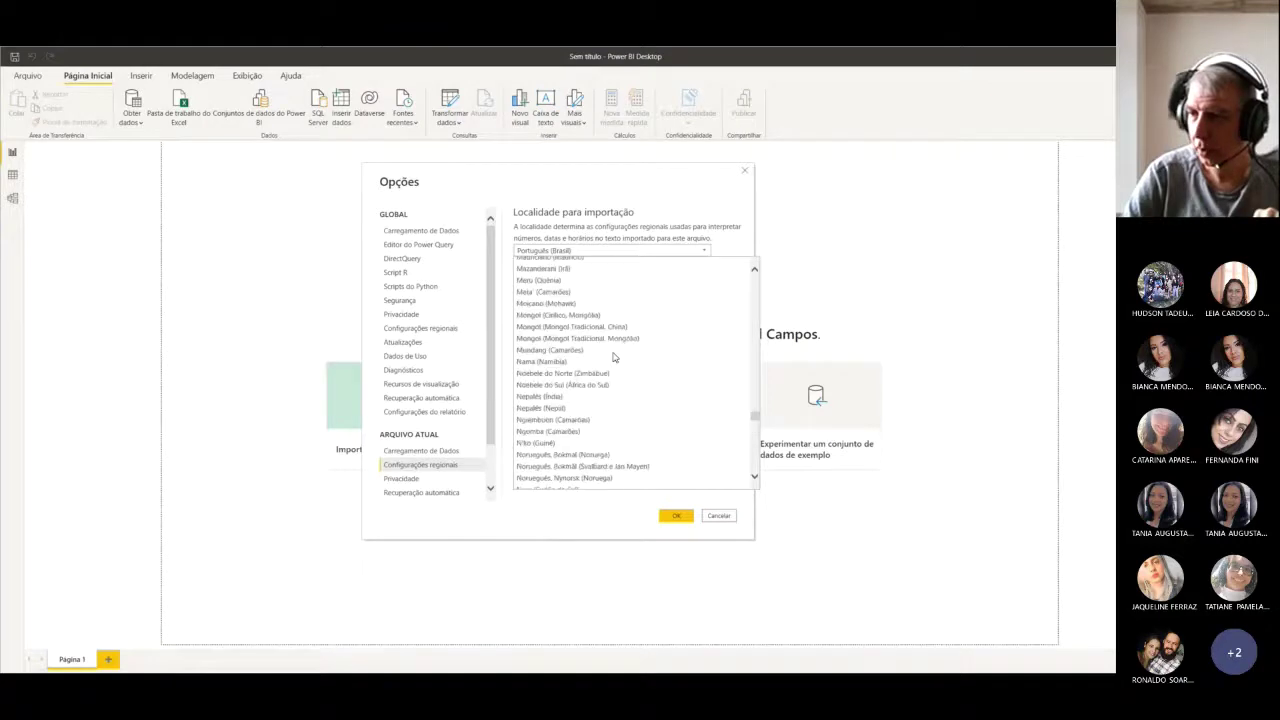
pyautogui.scroll(10, 614, 357)
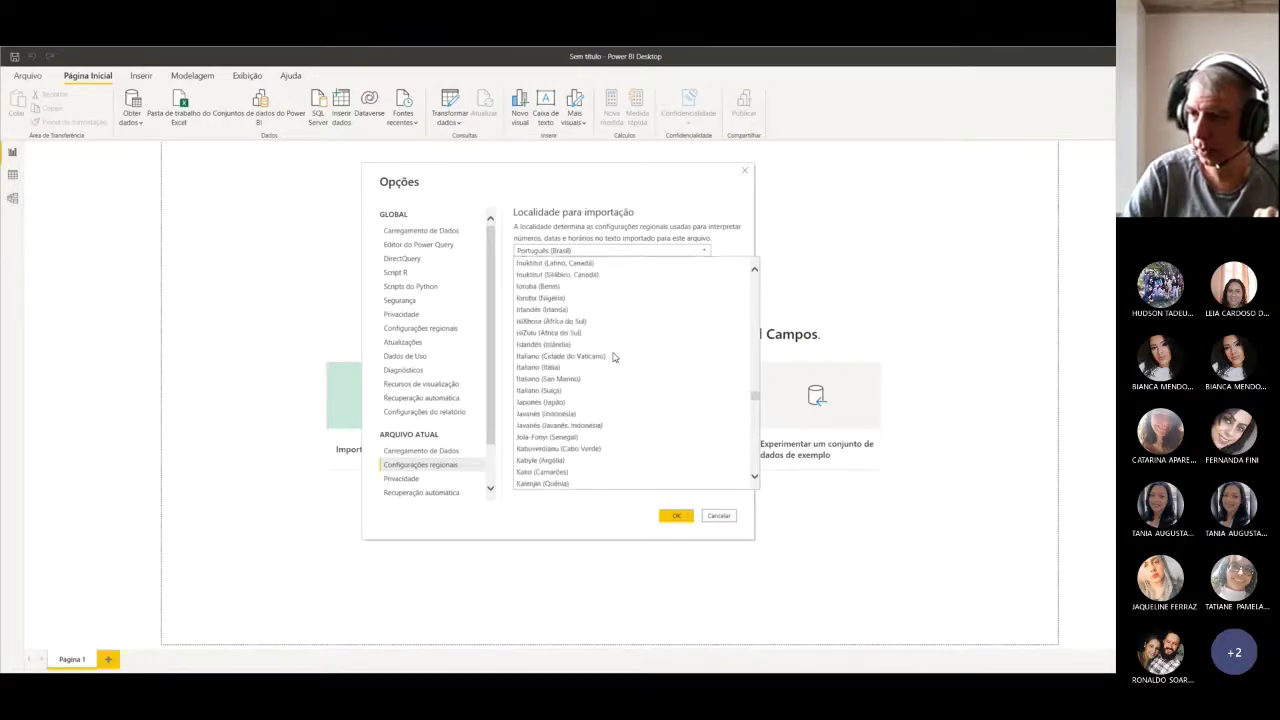
pyautogui.scroll(5, 614, 357)
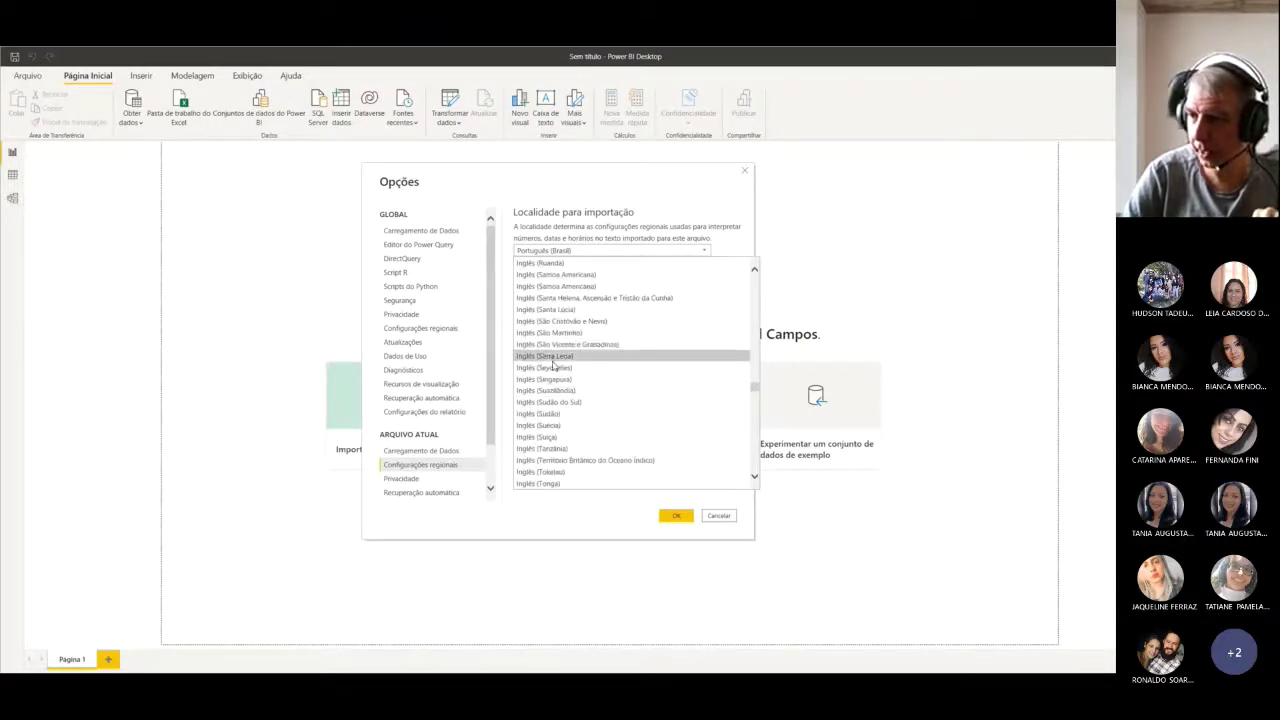
pyautogui.scroll(6, 570, 390)
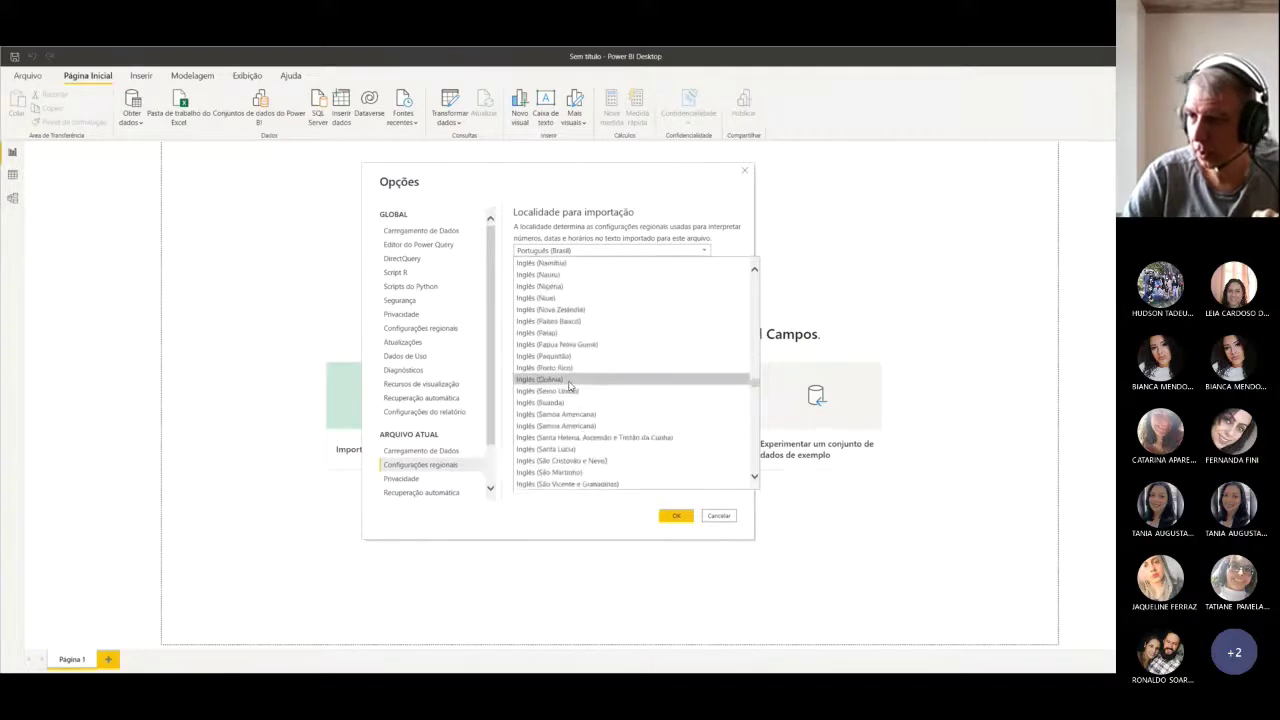
pyautogui.scroll(5, 570, 383)
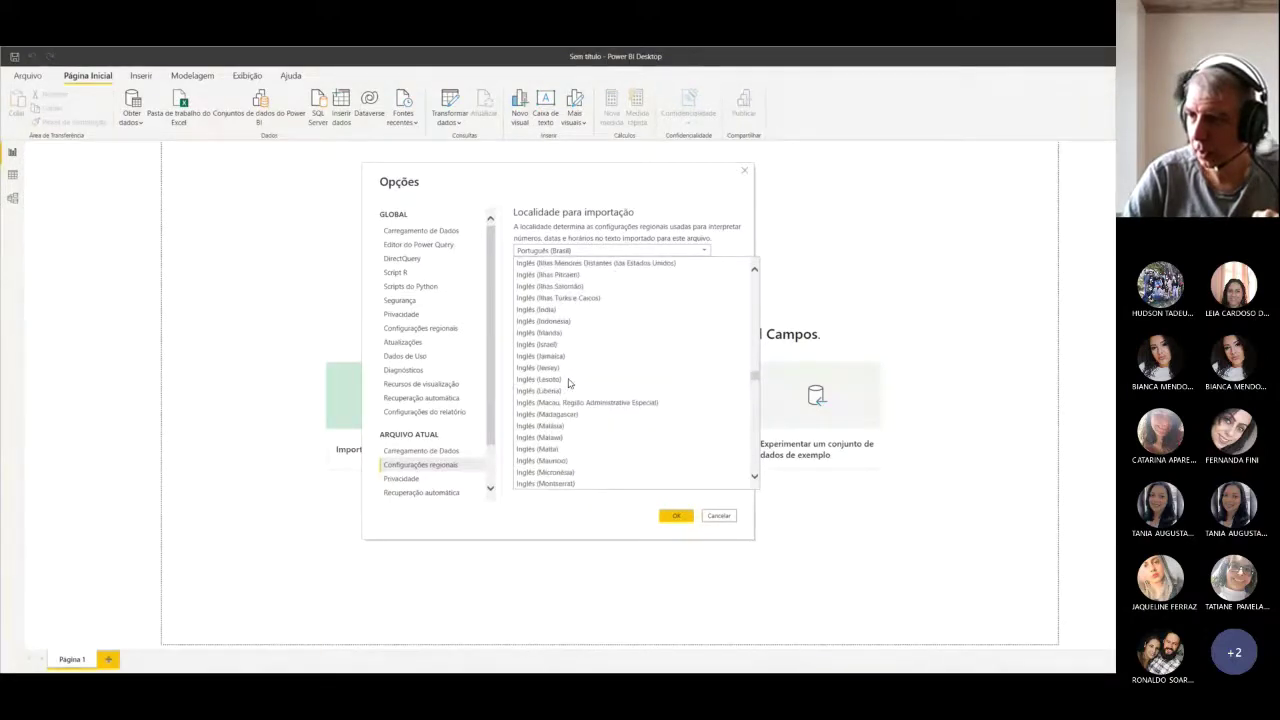
pyautogui.scroll(10, 569, 383)
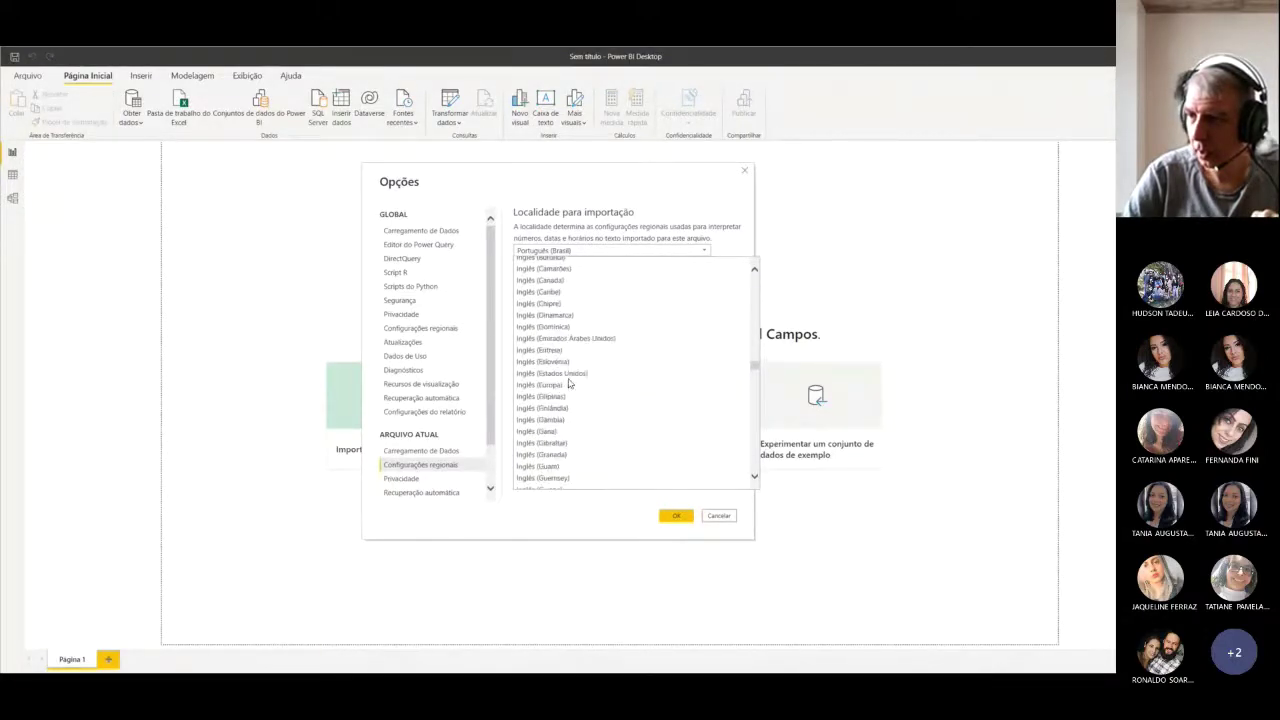
pyautogui.scroll(-1, 569, 383)
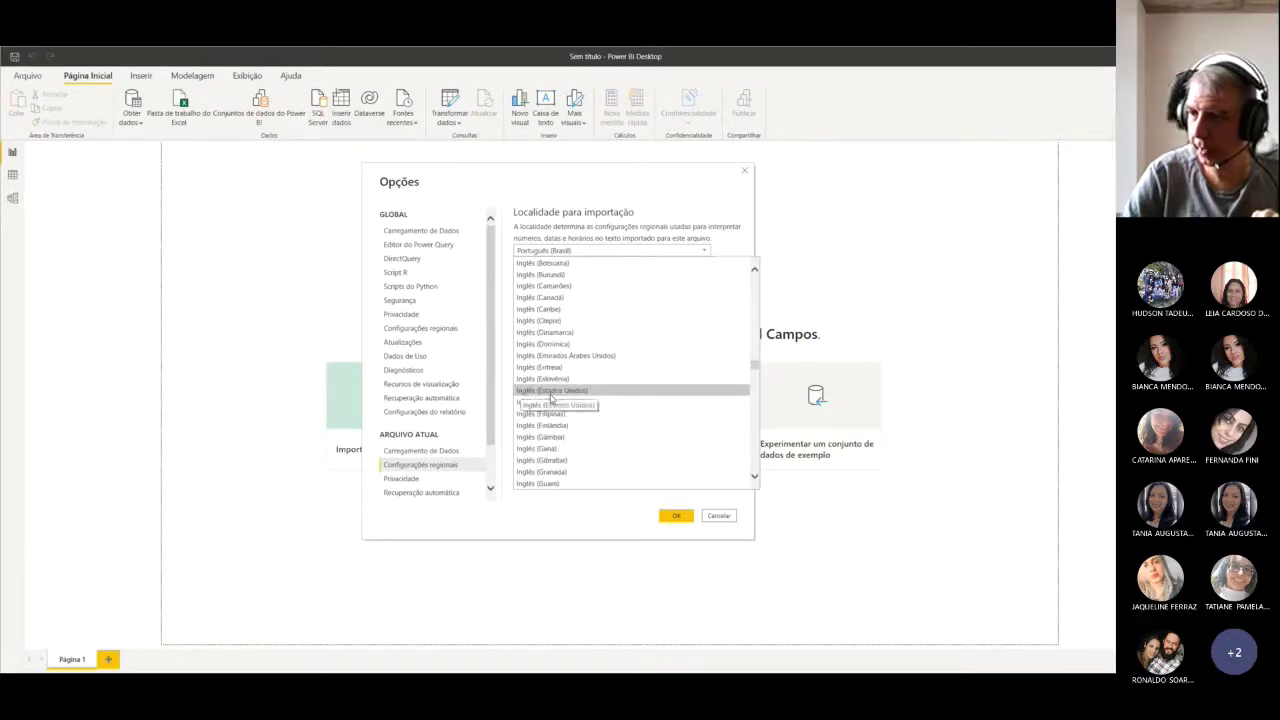
pyautogui.click(555, 392)
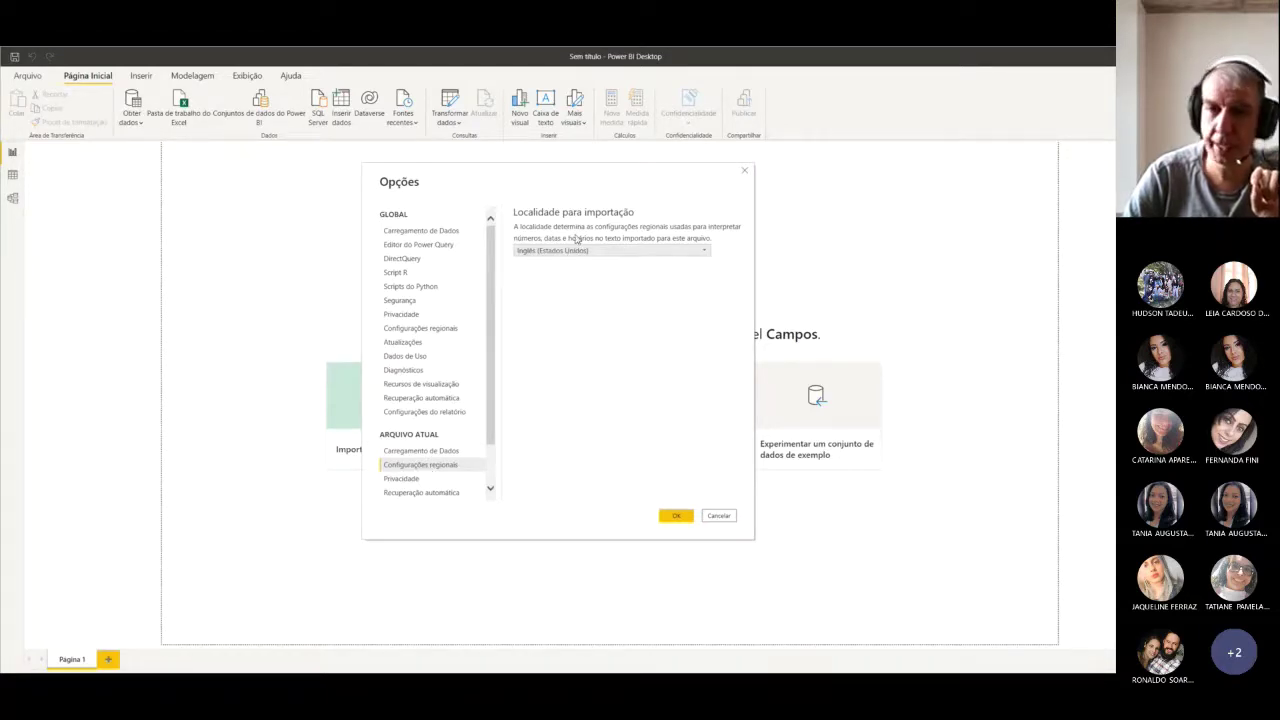
pyautogui.click(676, 516)
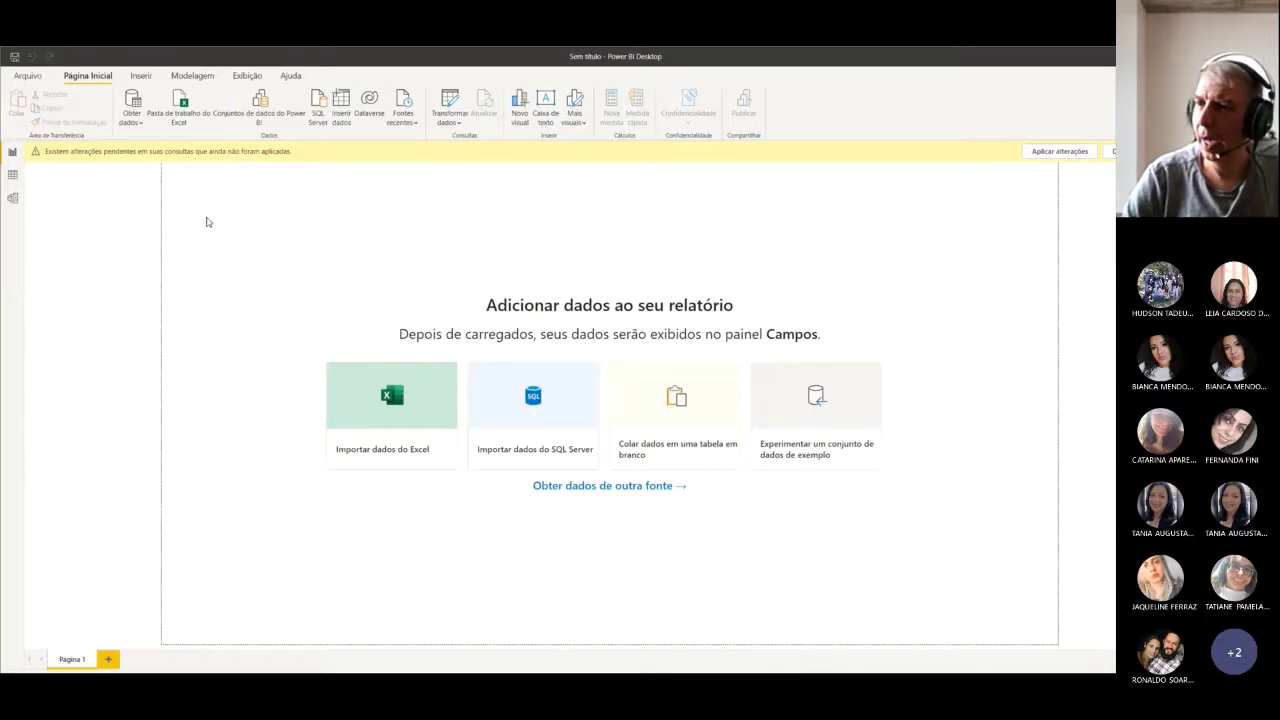
pyautogui.click(1059, 151)
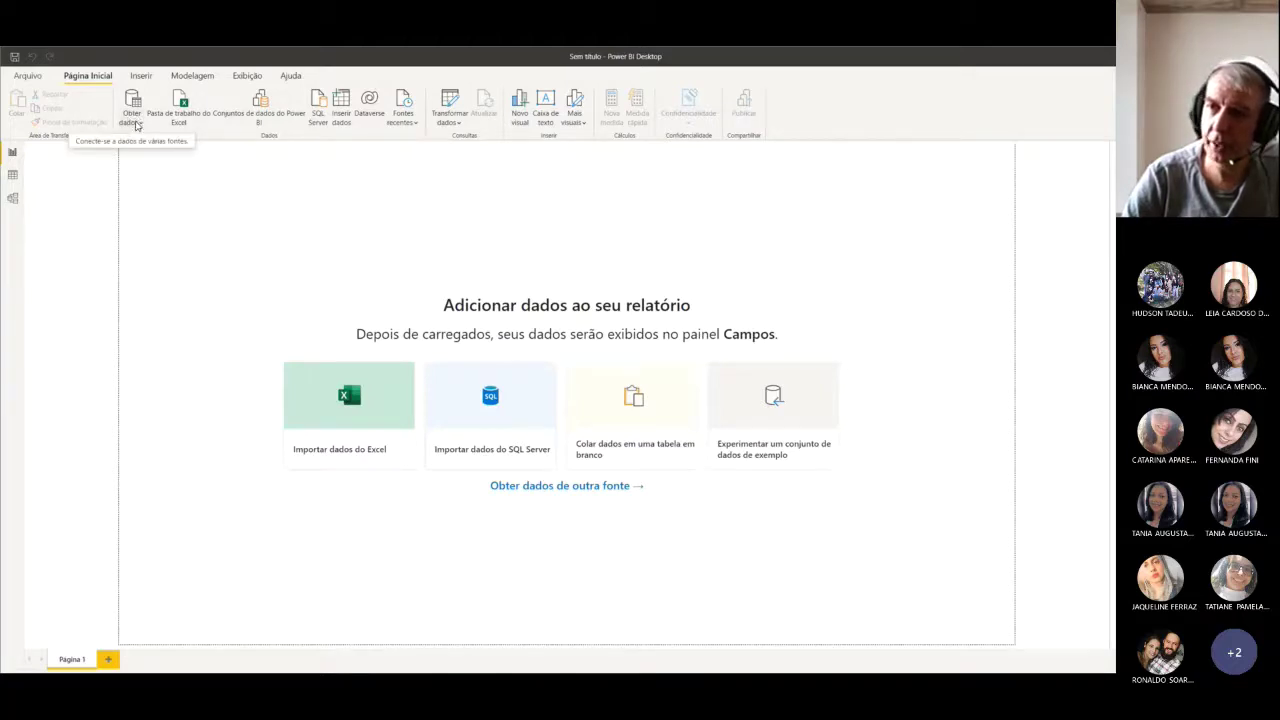
# Step: Preview the dados_pedidos file from Área de Trabalho as a Texto/CSV source, check its dates and prices, and close the preview without loading
pyautogui.click(137, 124)
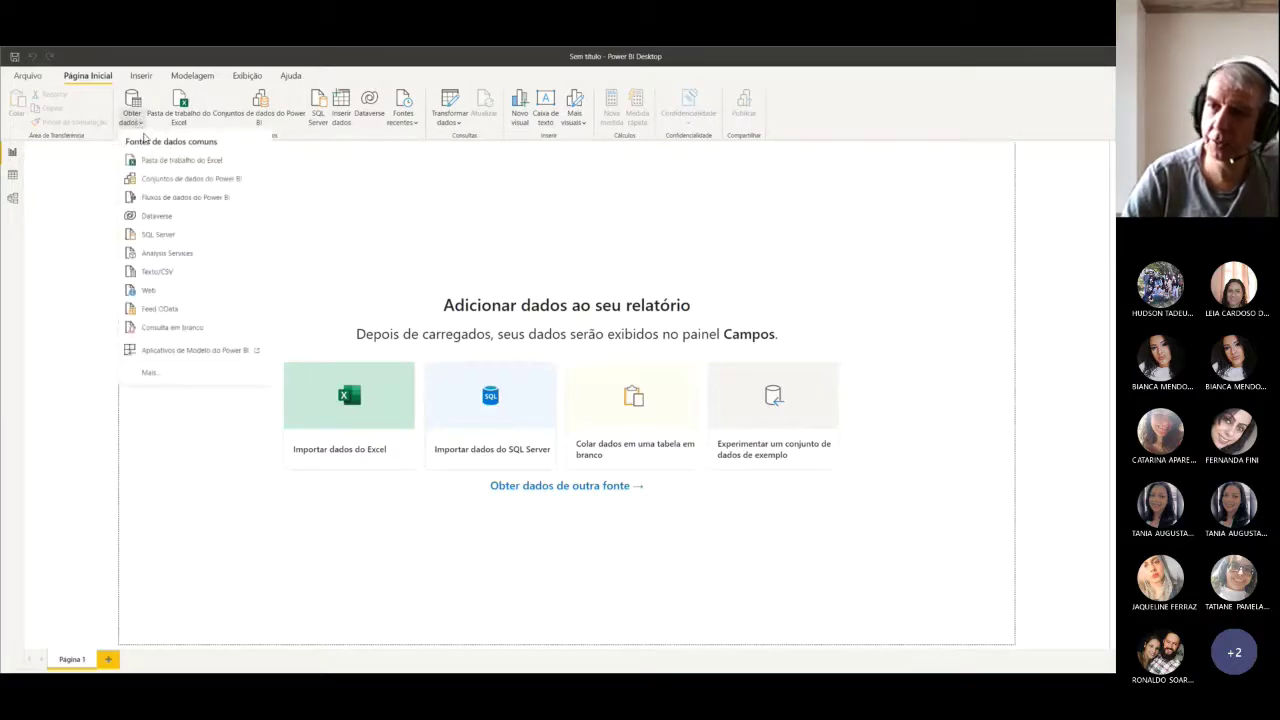
pyautogui.click(165, 373)
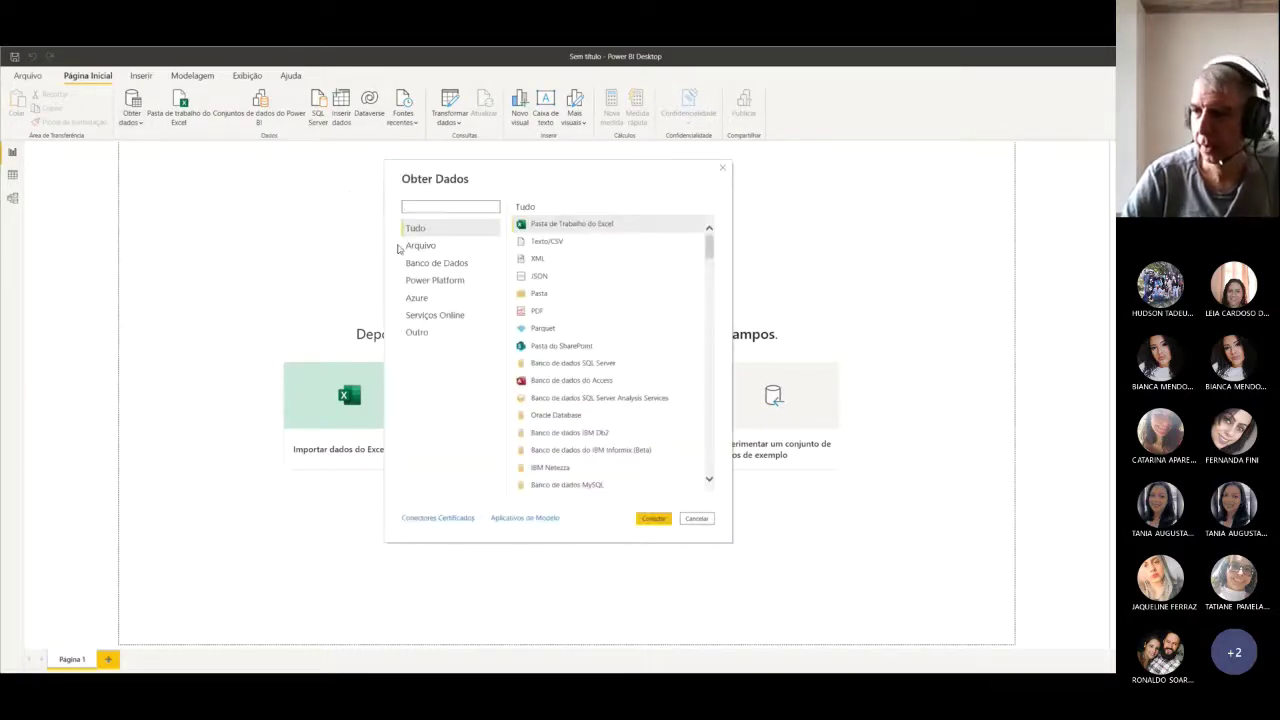
pyautogui.click(422, 246)
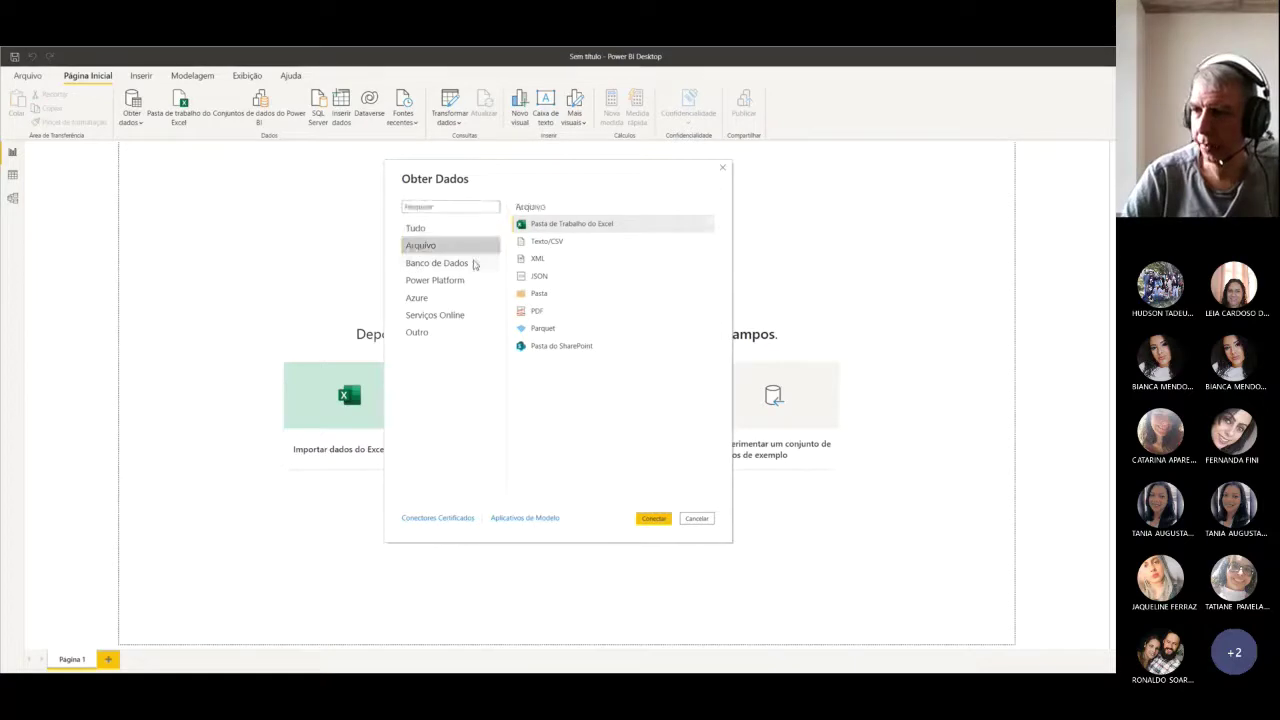
pyautogui.click(540, 243)
pyautogui.click(652, 518)
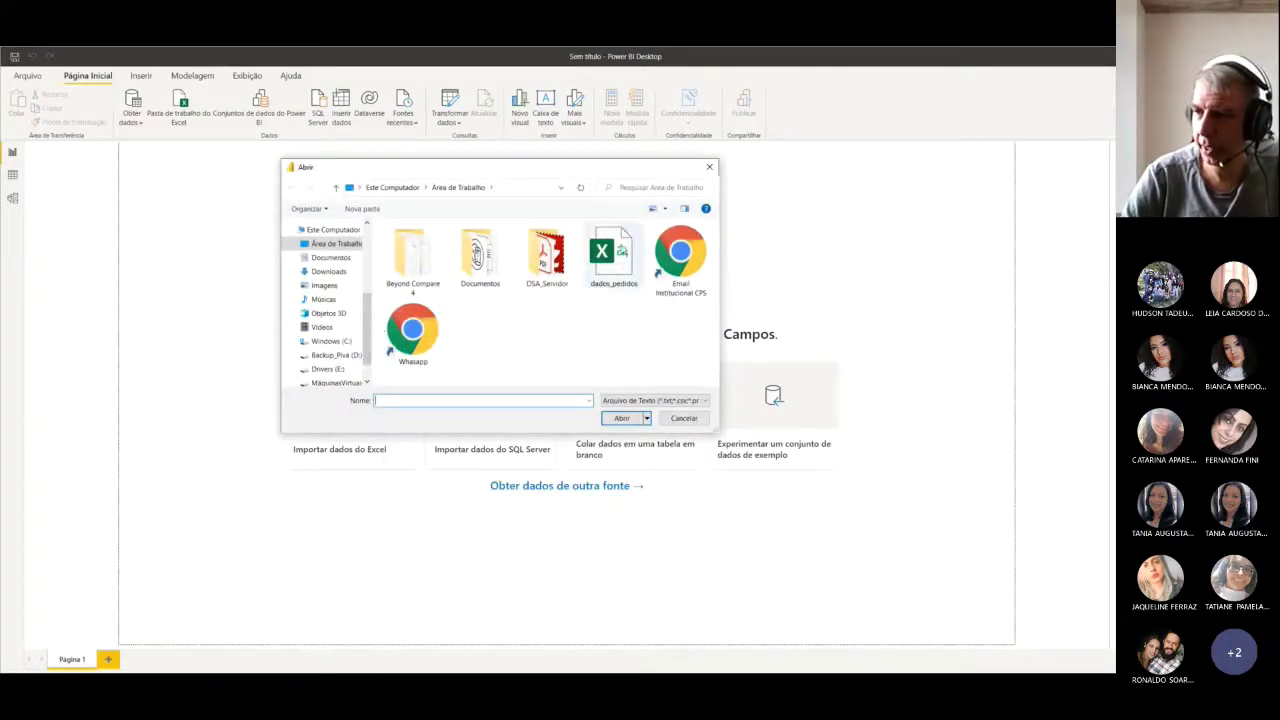
pyautogui.click(610, 257)
pyautogui.click(621, 418)
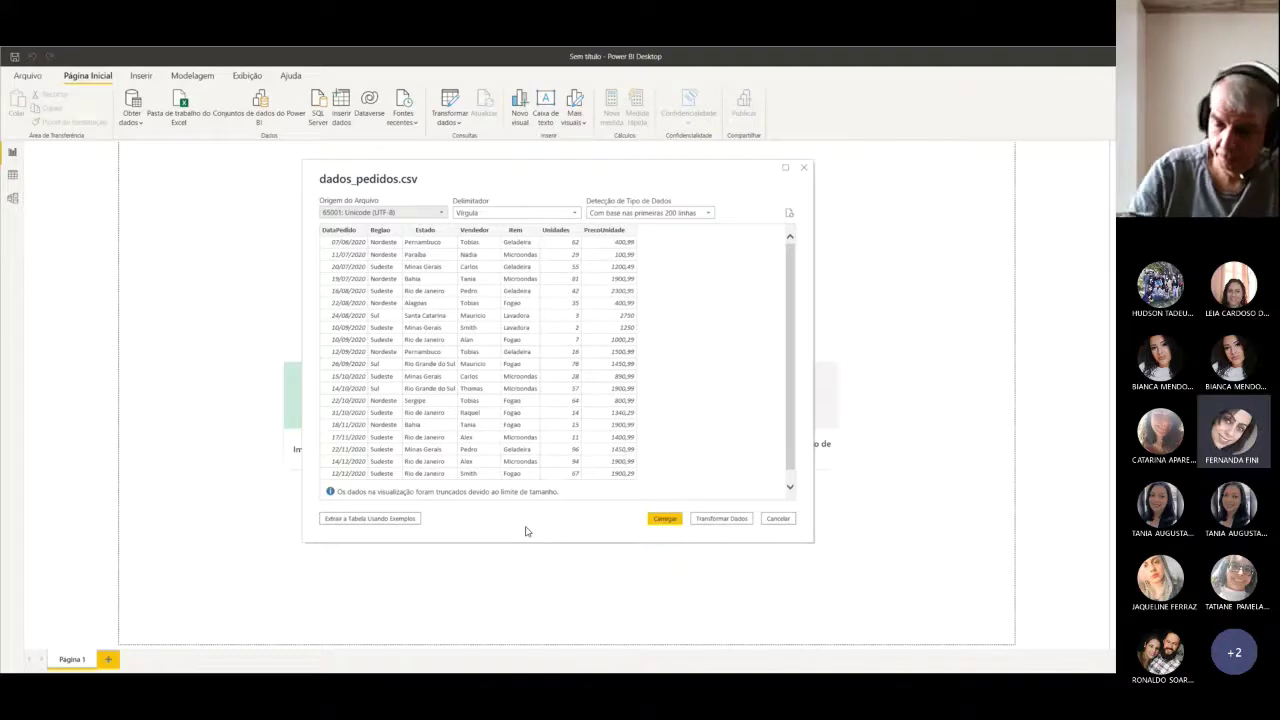
pyautogui.click(803, 167)
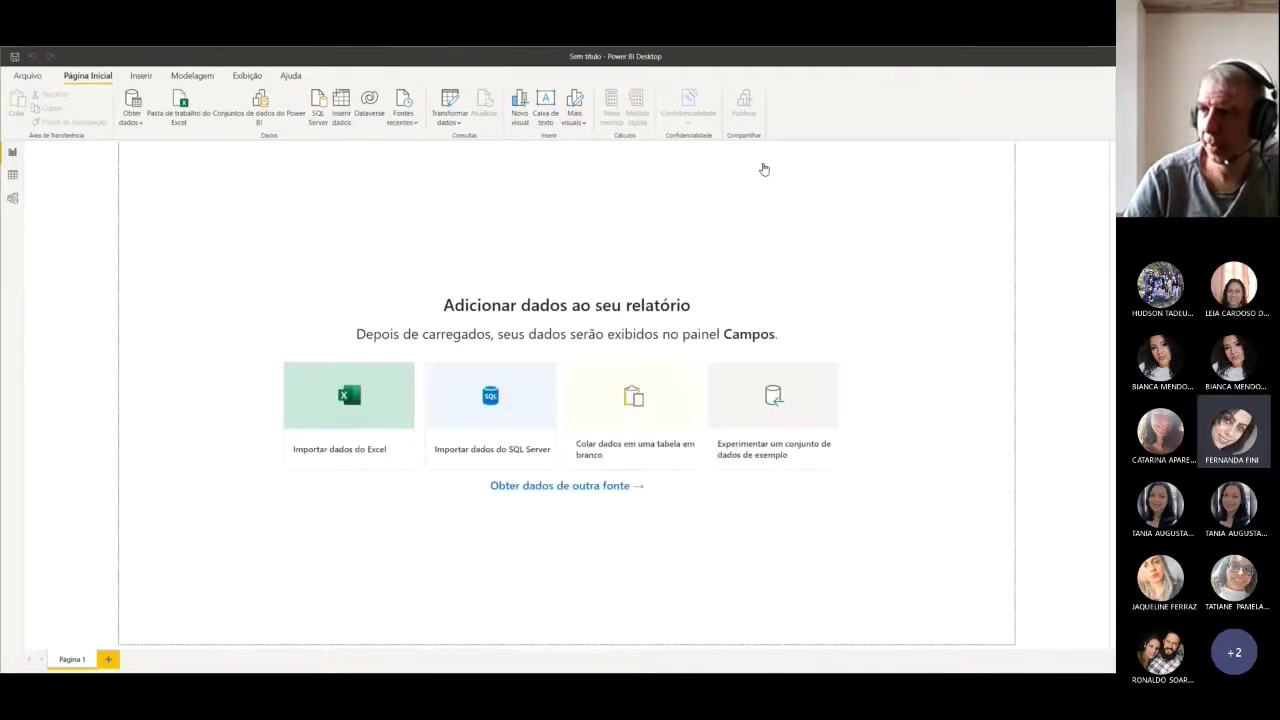
# Step: Review the import locale in the current file's regional settings (Configurações regionais under Arquivo Atual) and accept the options
pyautogui.click(27, 77)
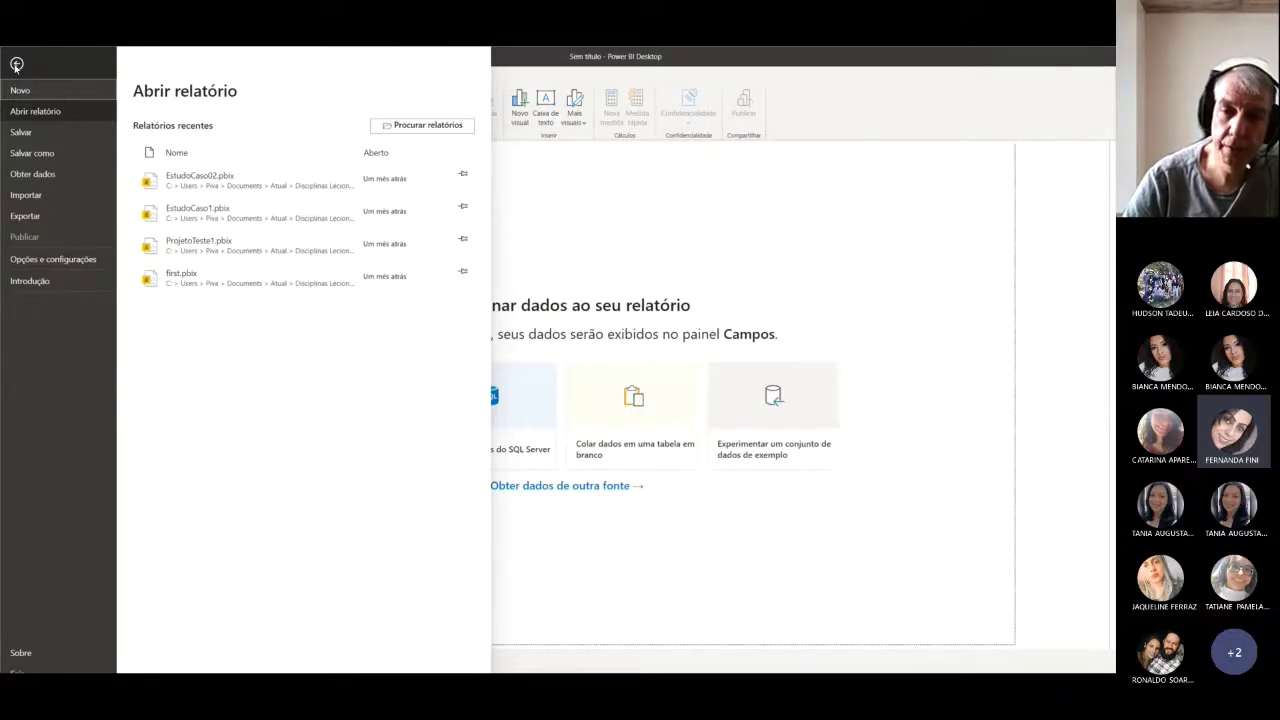
pyautogui.click(16, 65)
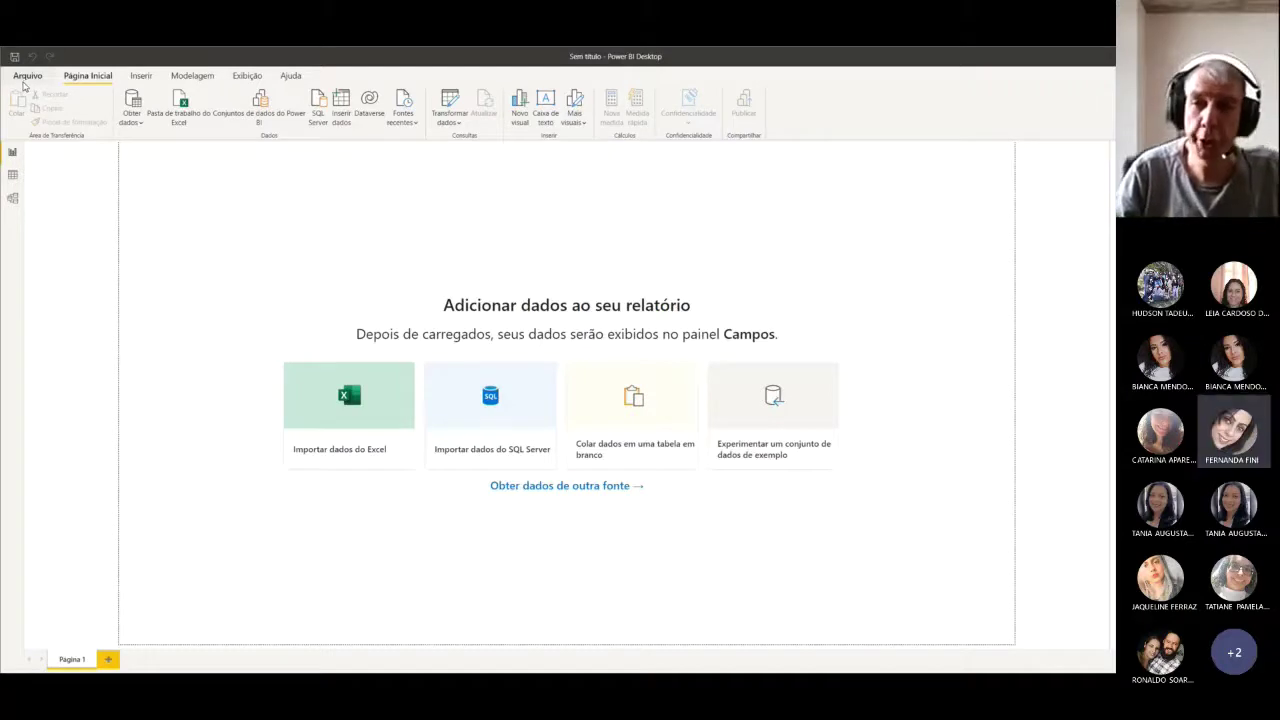
pyautogui.click(22, 78)
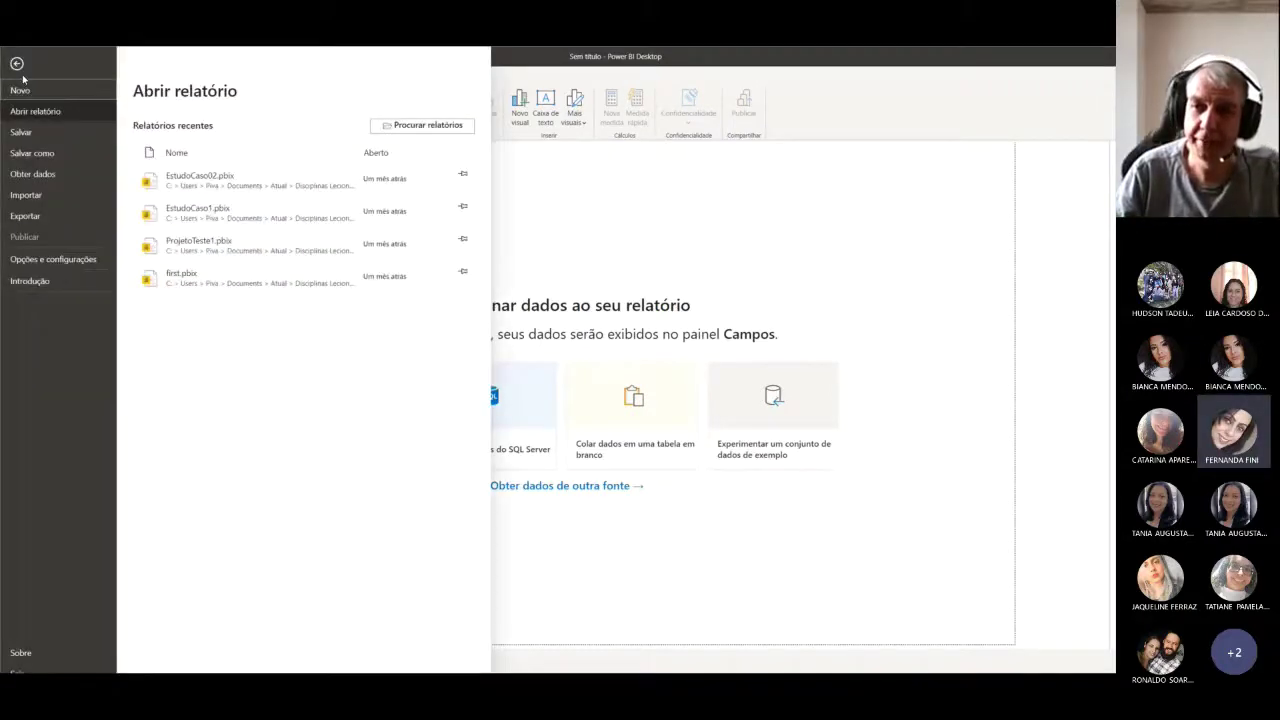
pyautogui.click(27, 262)
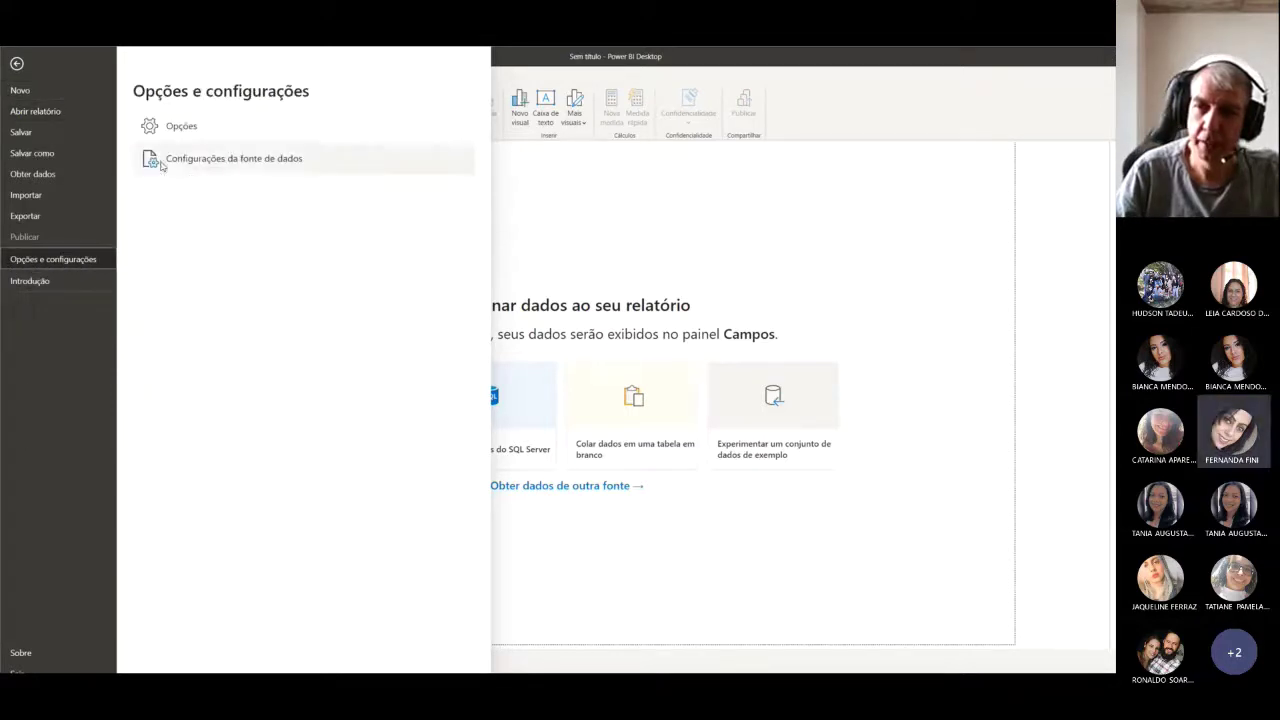
pyautogui.click(181, 128)
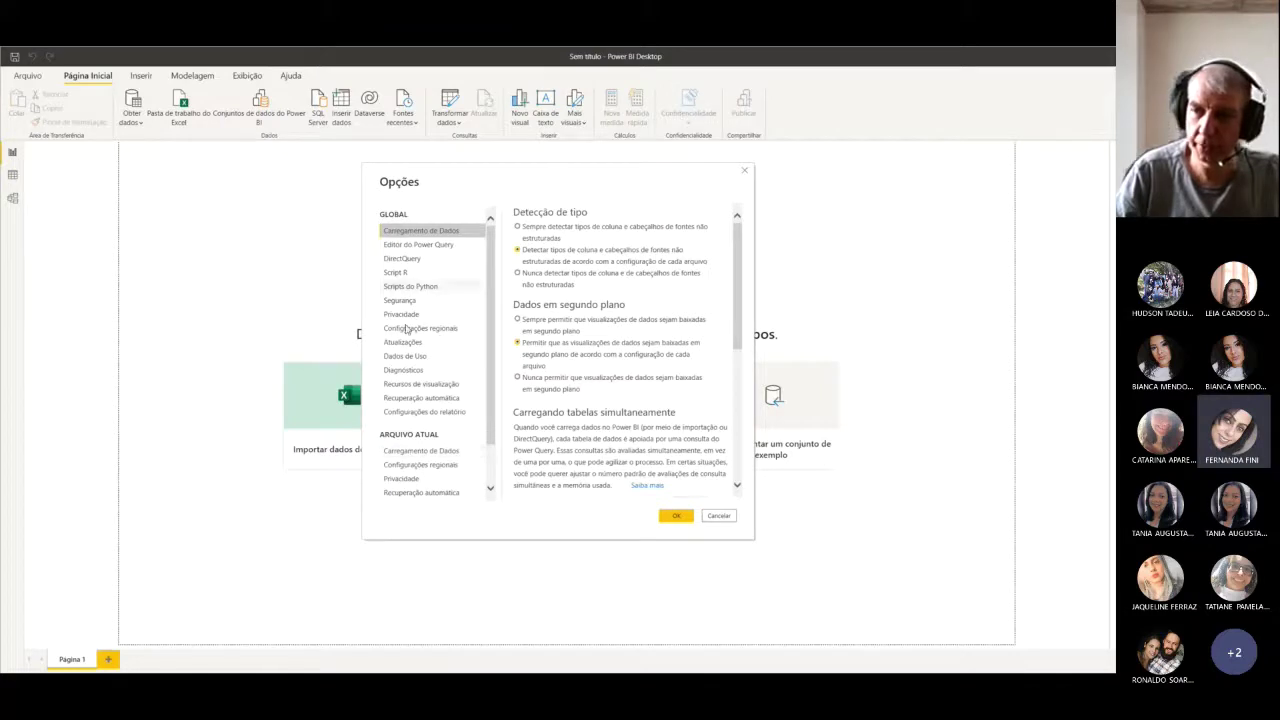
pyautogui.click(418, 466)
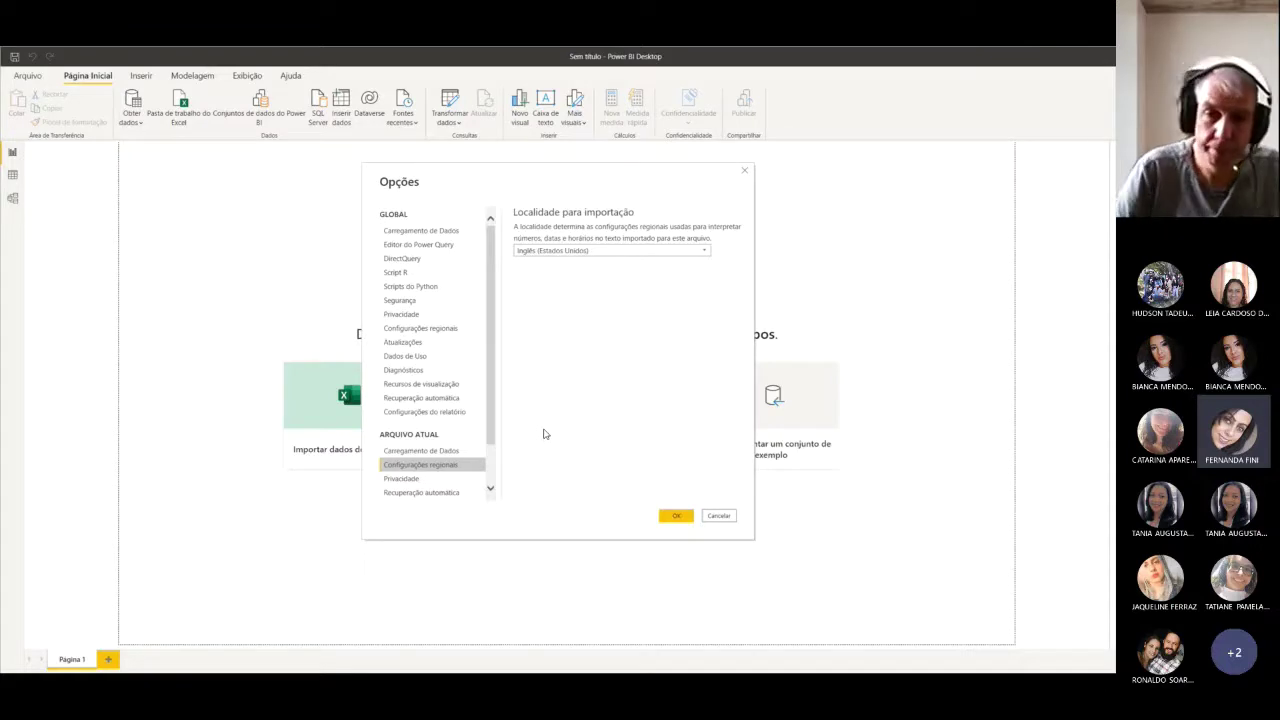
pyautogui.click(675, 515)
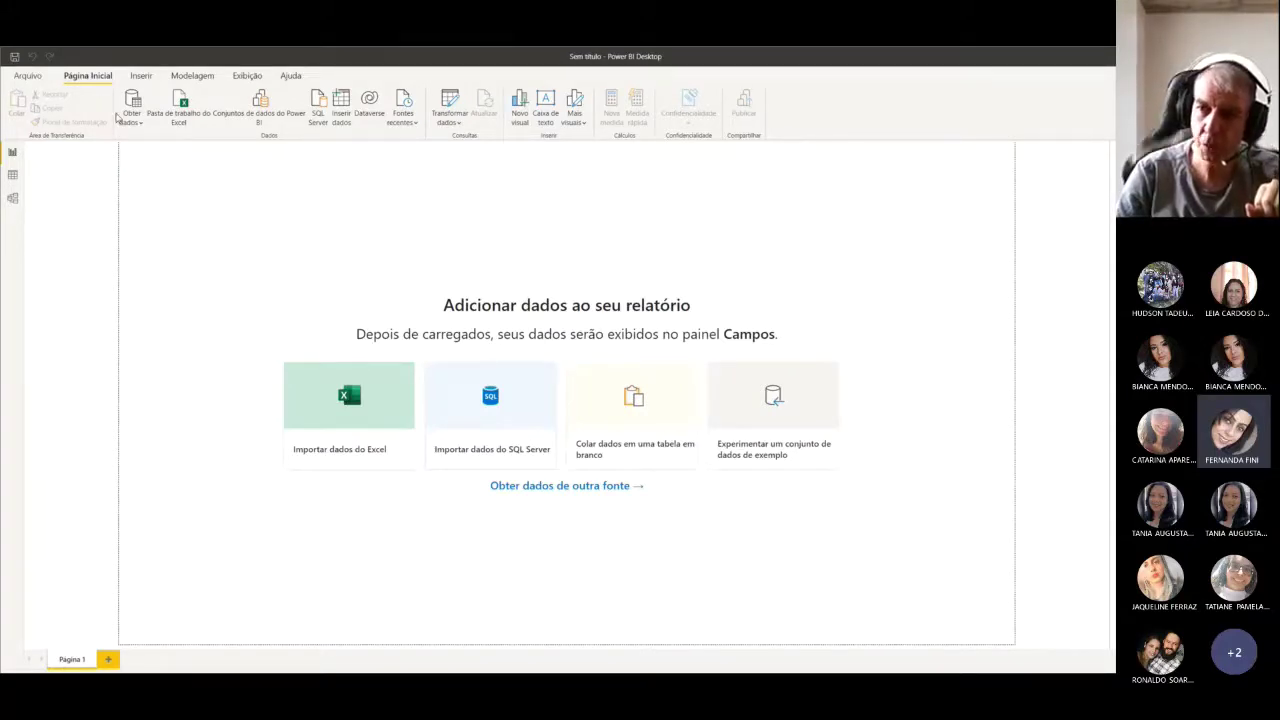
# Step: Load the dados_pedidos file from Área de Trabalho as a Texto/CSV source and apply the pending query changes
pyautogui.click(130, 120)
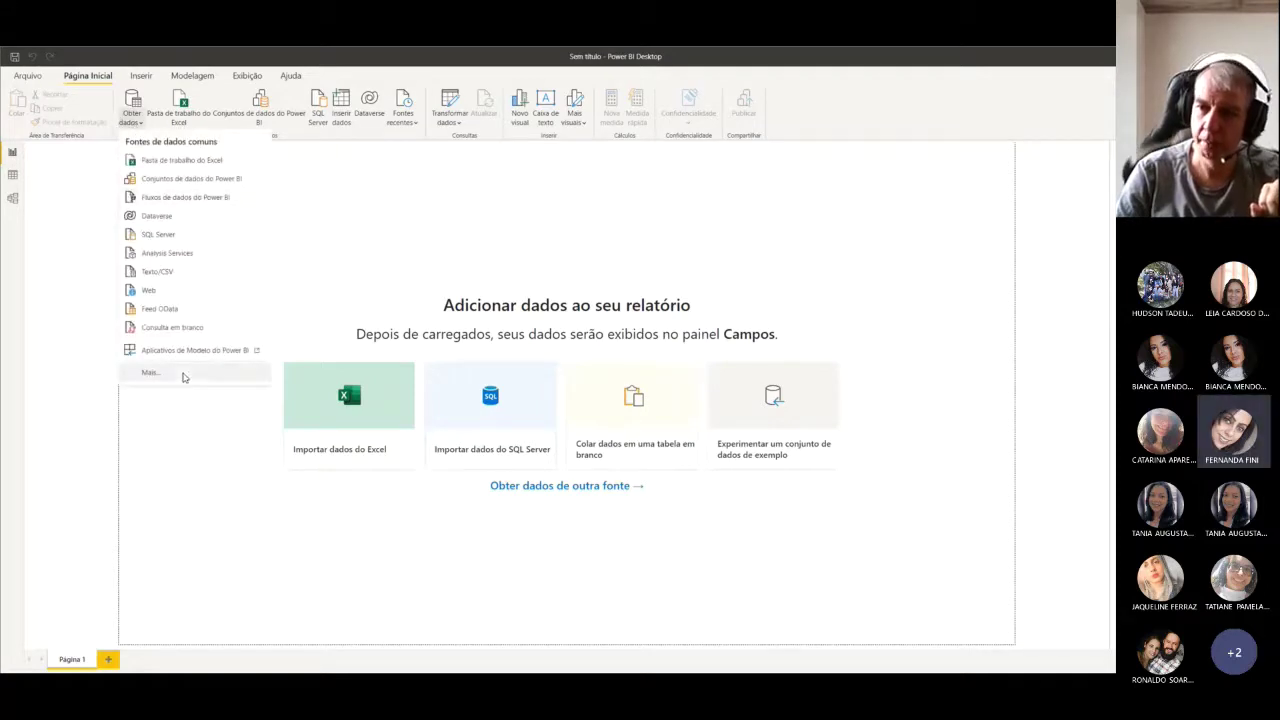
pyautogui.click(183, 373)
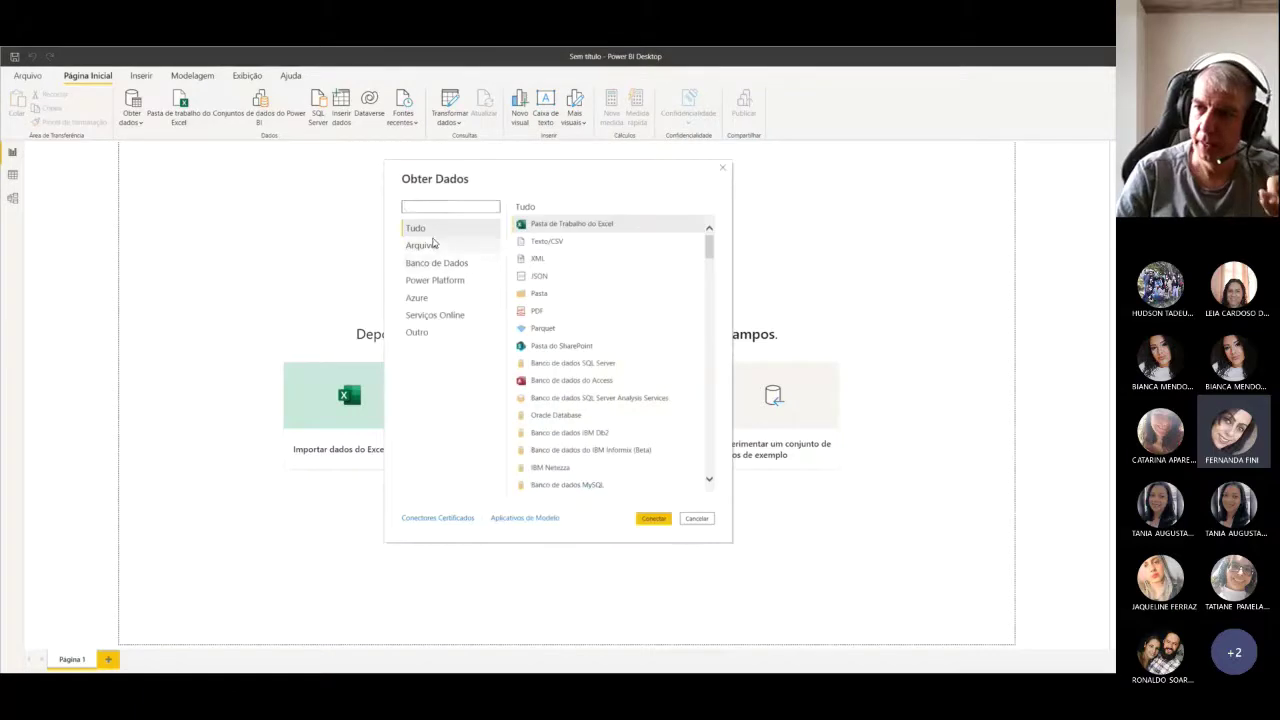
pyautogui.click(428, 246)
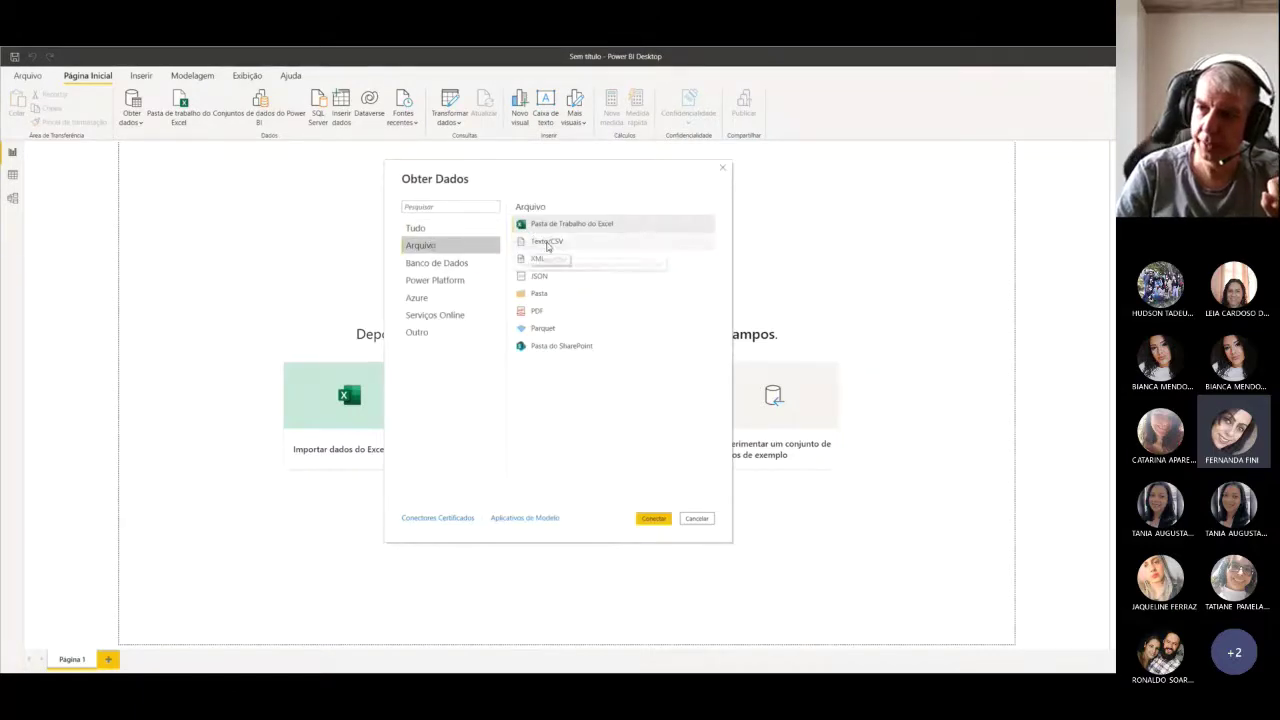
pyautogui.click(545, 243)
pyautogui.click(648, 522)
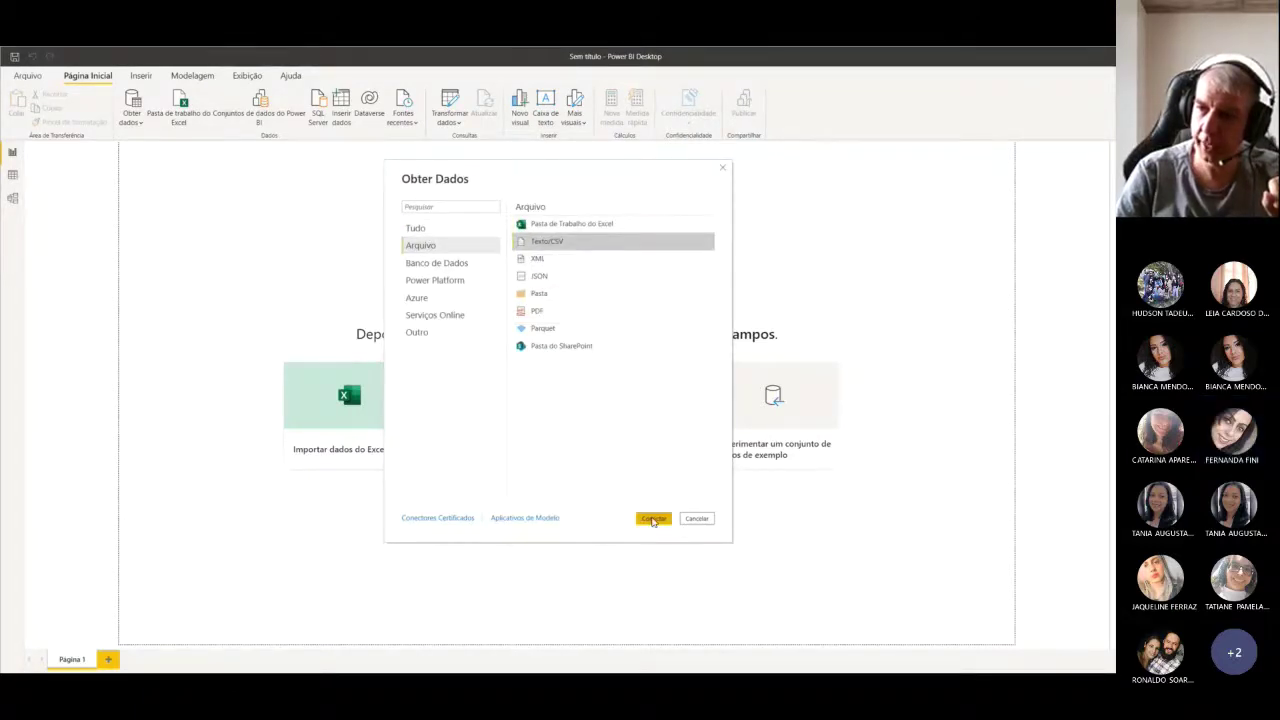
pyautogui.click(612, 262)
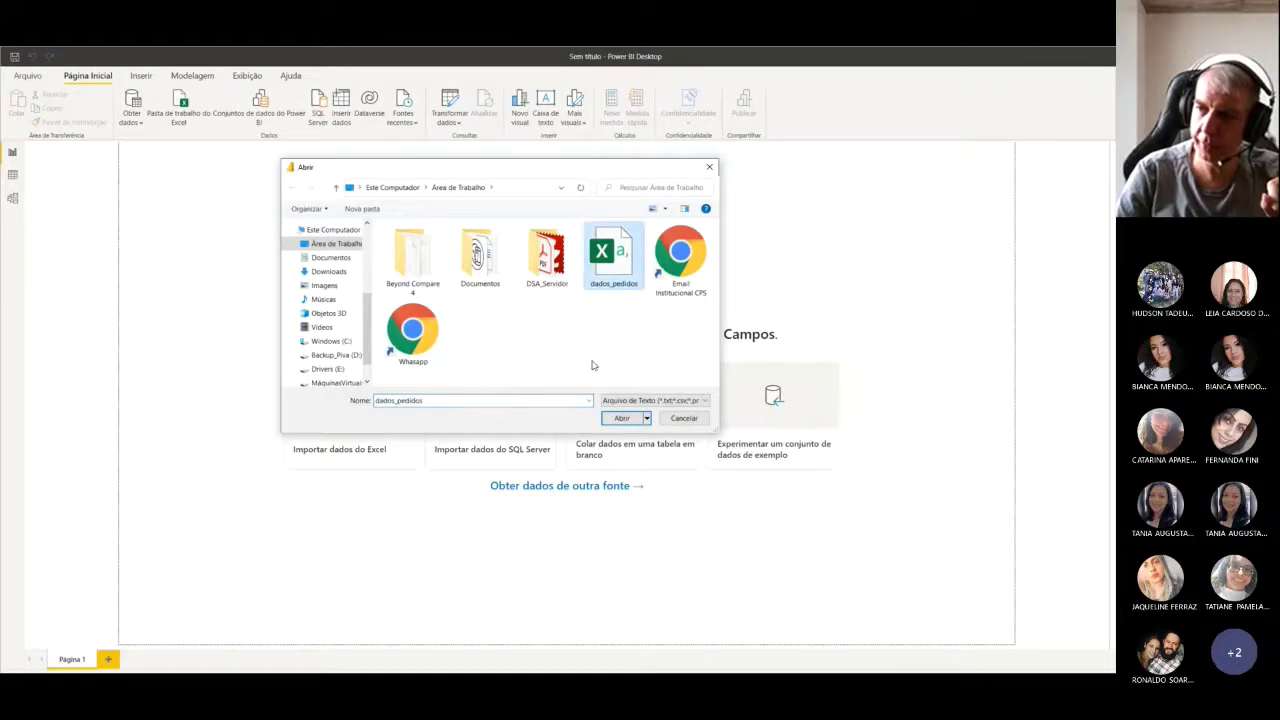
pyautogui.click(618, 418)
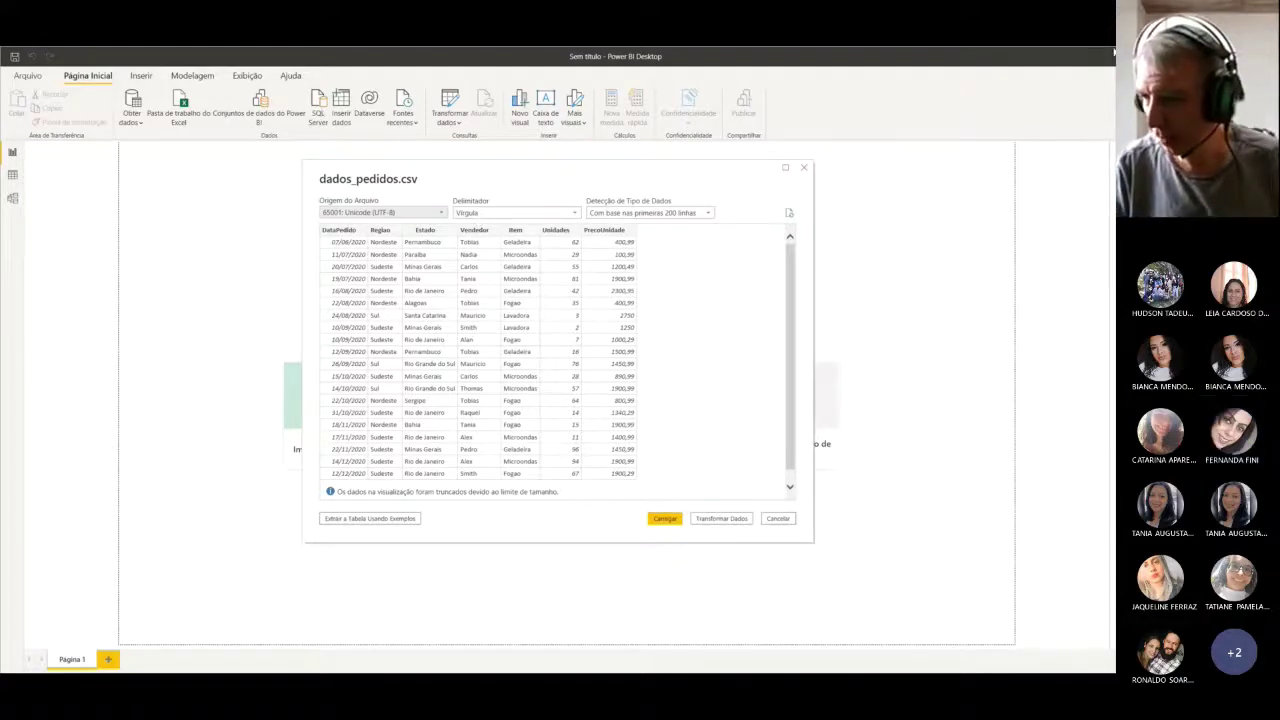
pyautogui.click(667, 519)
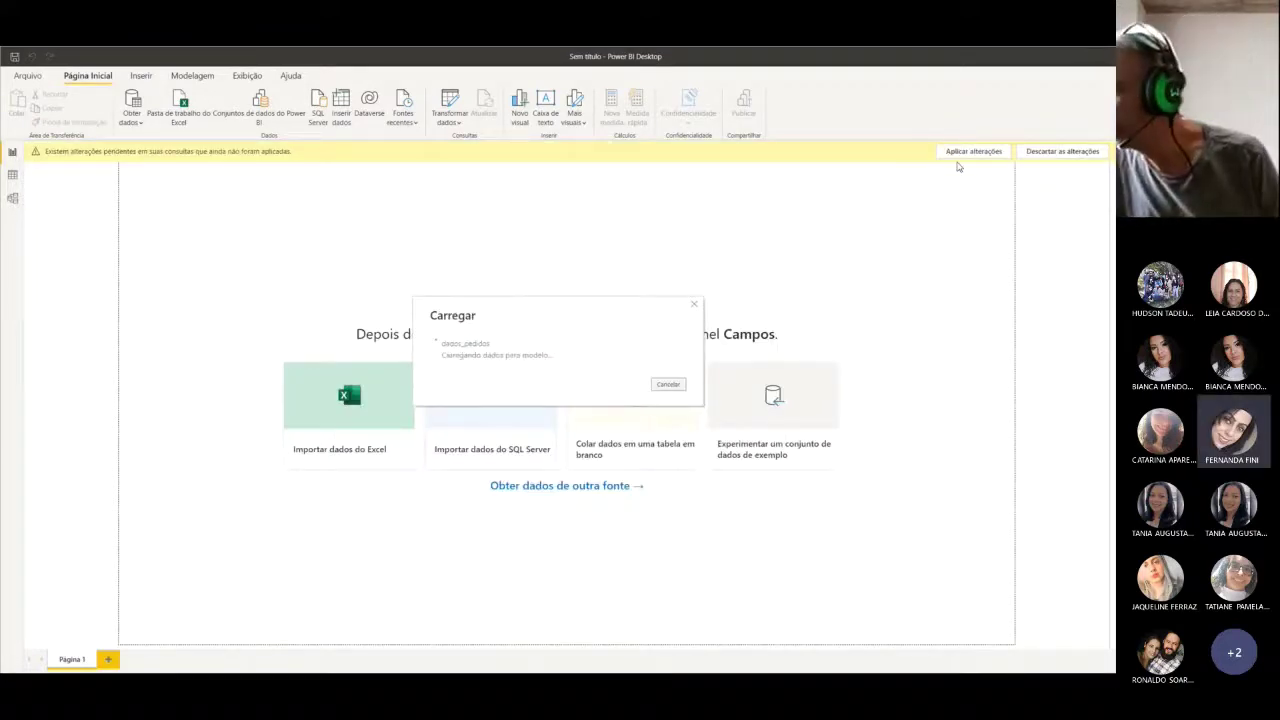
pyautogui.click(969, 152)
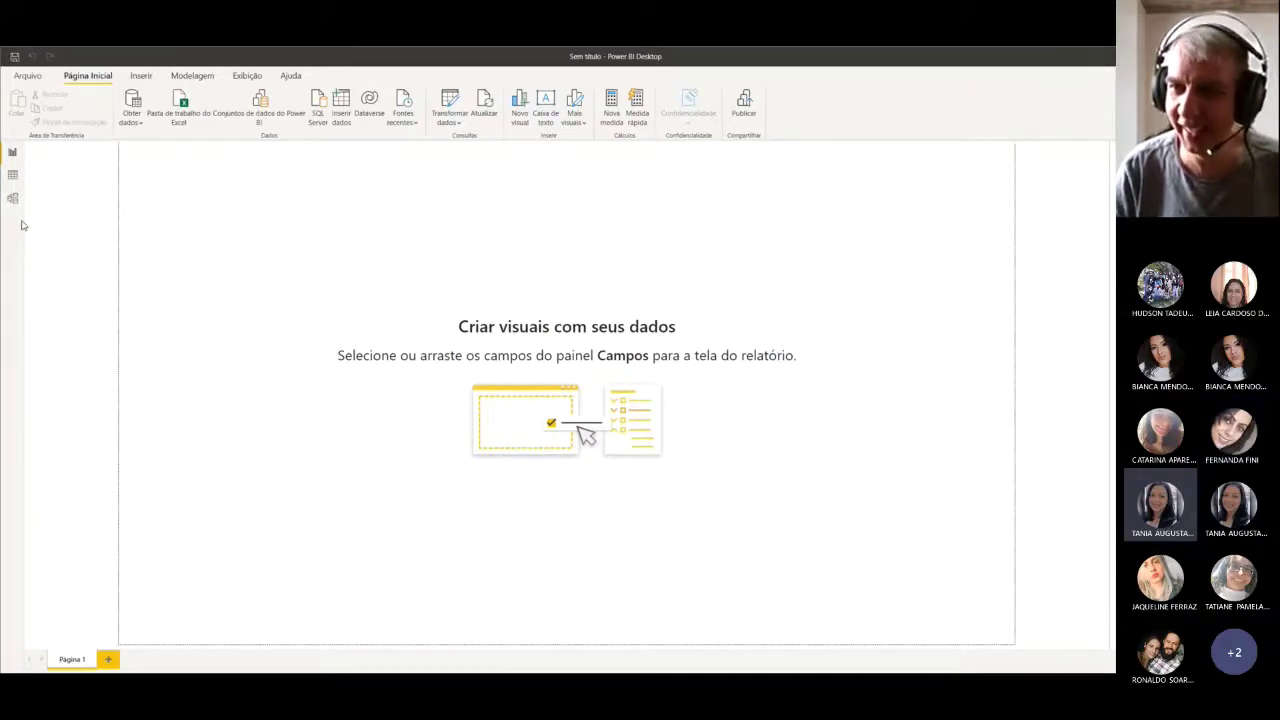
# Step: Examine the date and price columns of the loaded dados_pedidos table in the data view, and return to the report view
pyautogui.click(12, 175)
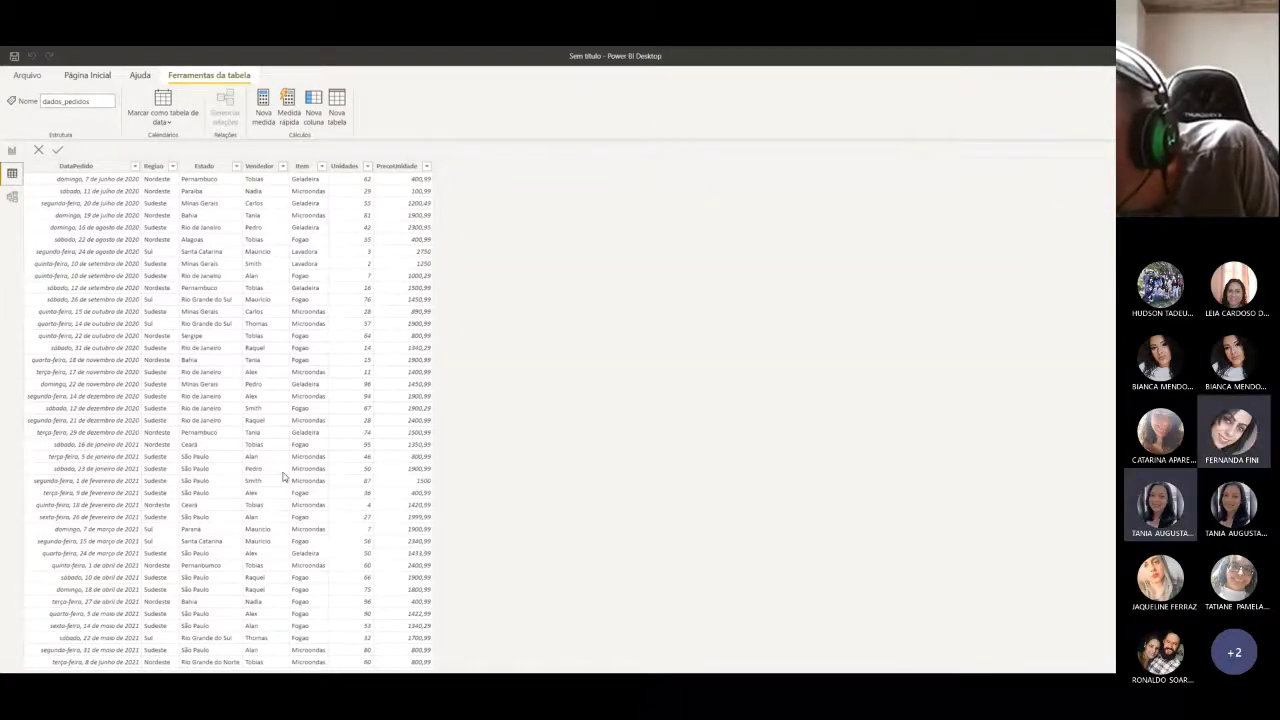
pyautogui.scroll(-1, 285, 477)
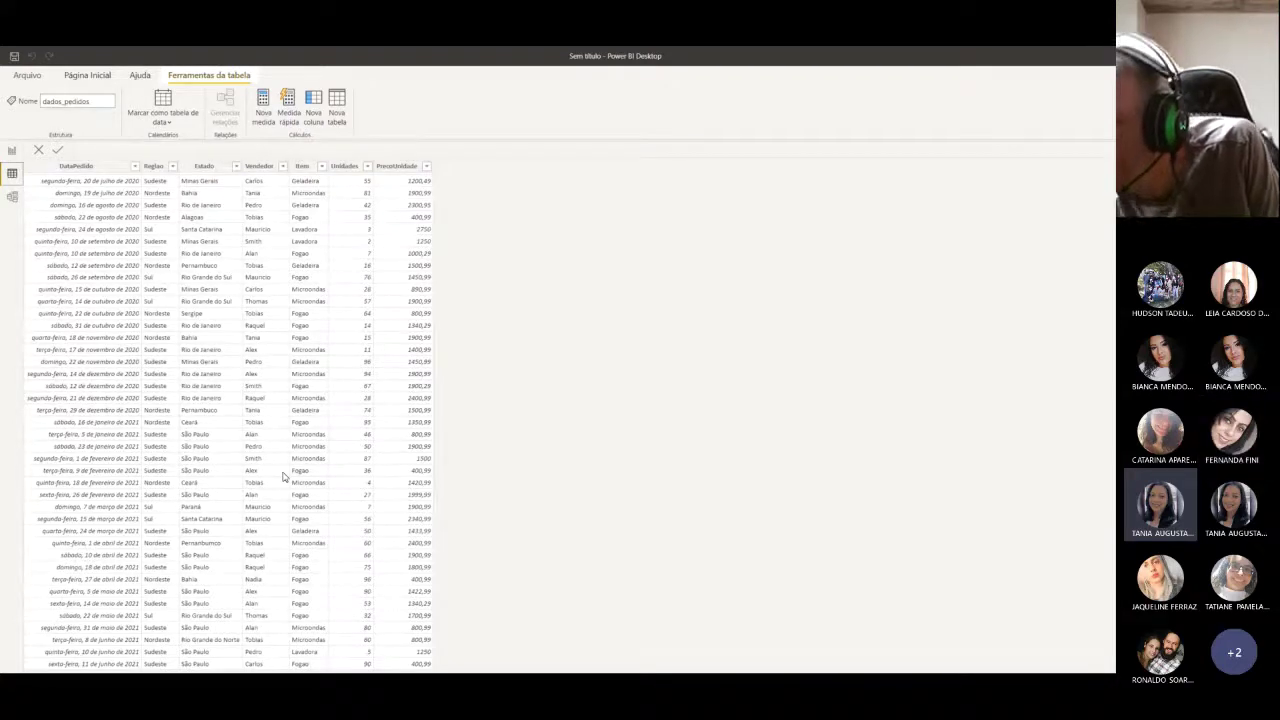
pyautogui.scroll(1, 278, 466)
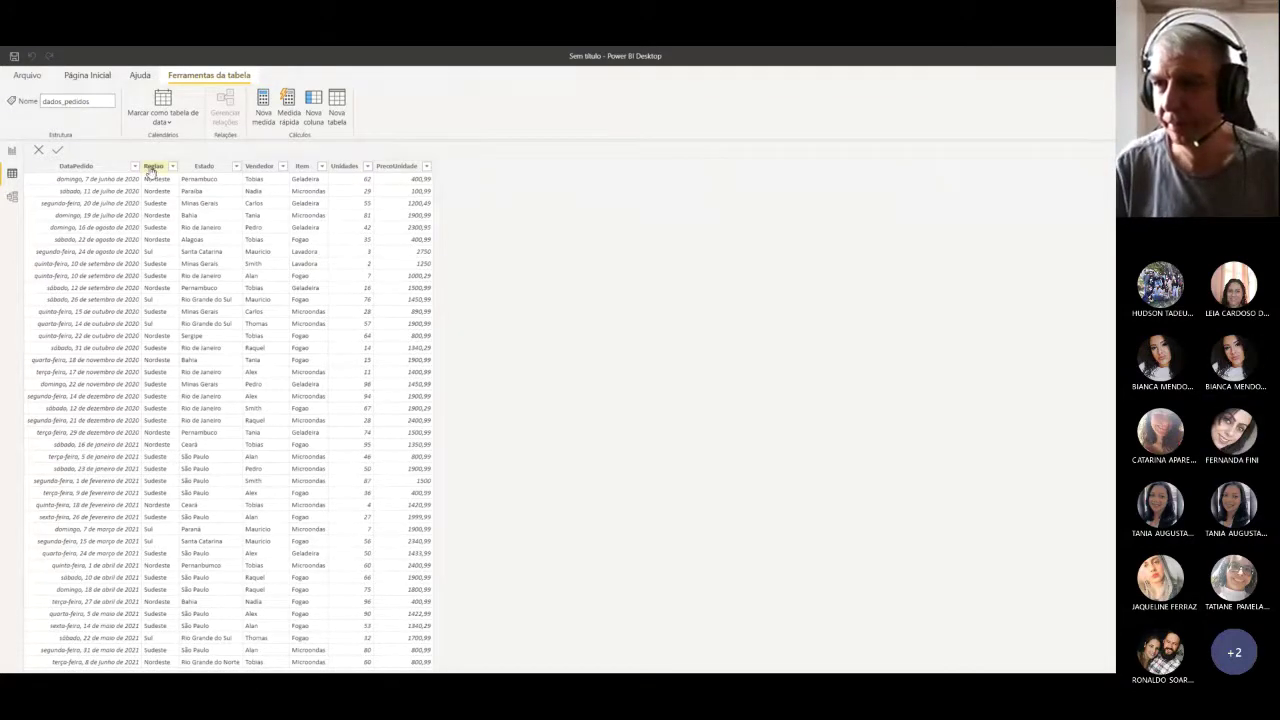
pyautogui.click(12, 151)
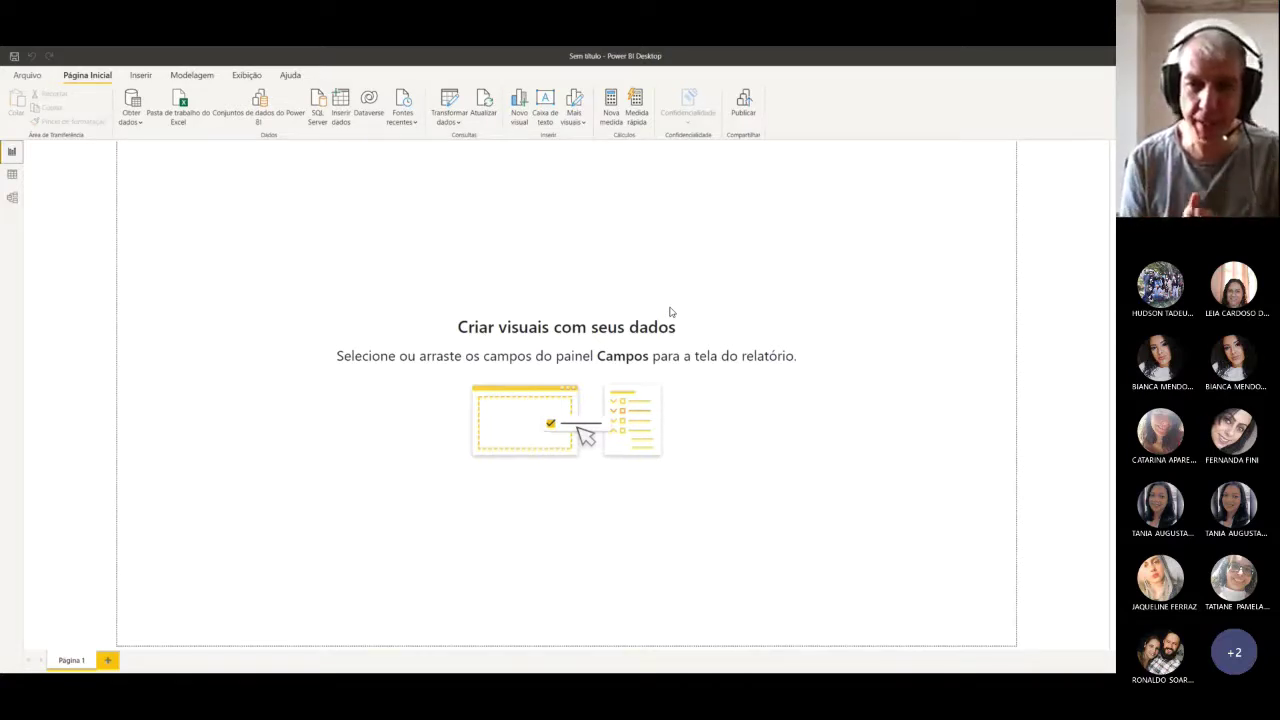
# Step: Save the report in Área de Trabalho as a Power BI file named Aula15
pyautogui.click(28, 77)
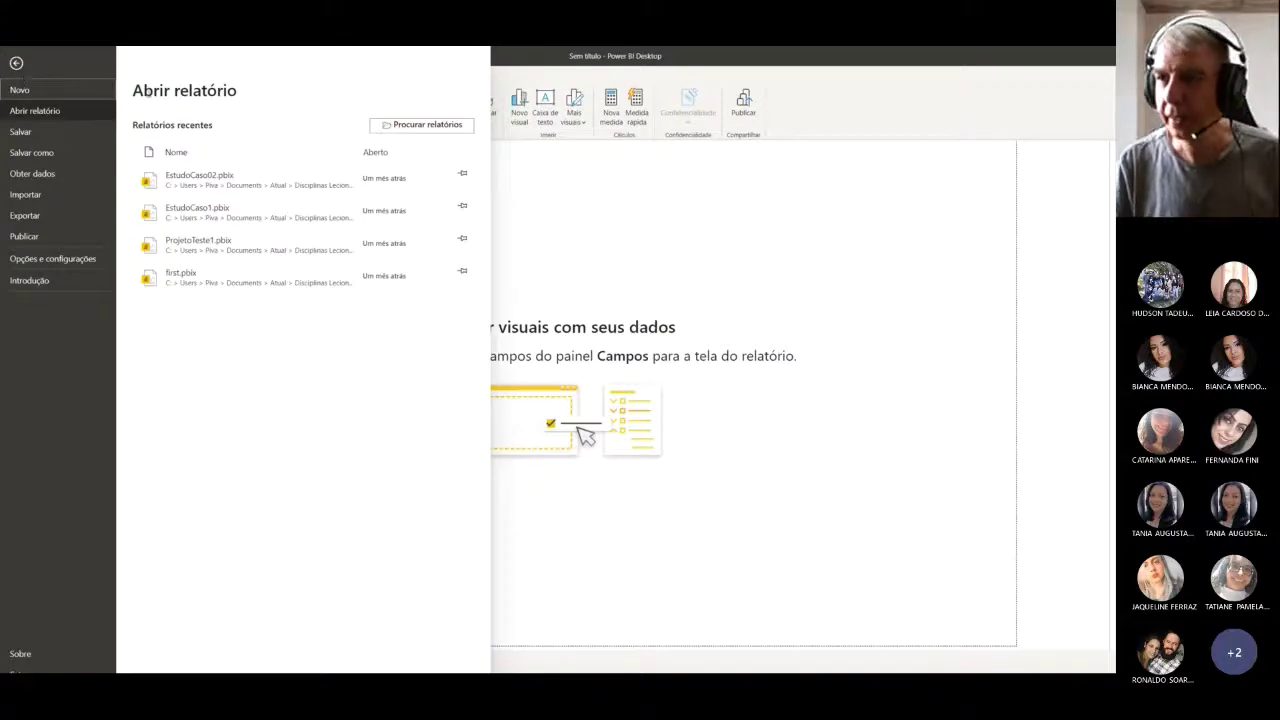
pyautogui.click(33, 134)
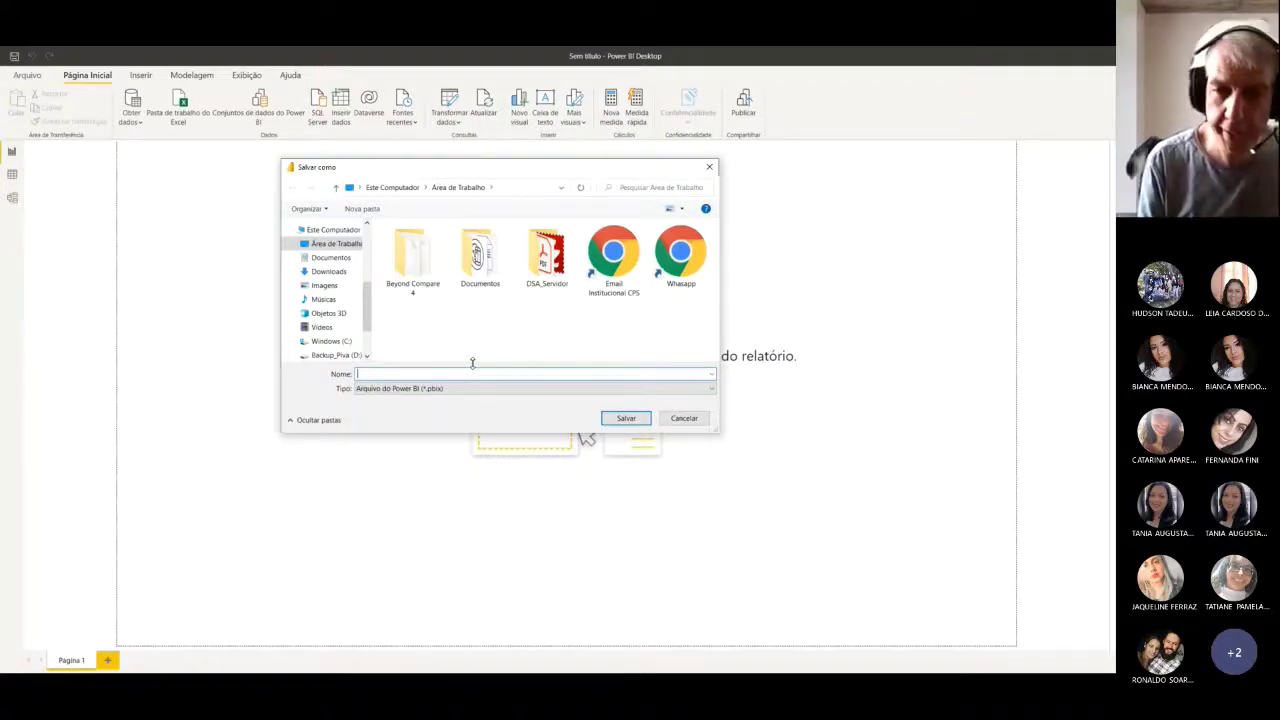
pyautogui.write('Au')
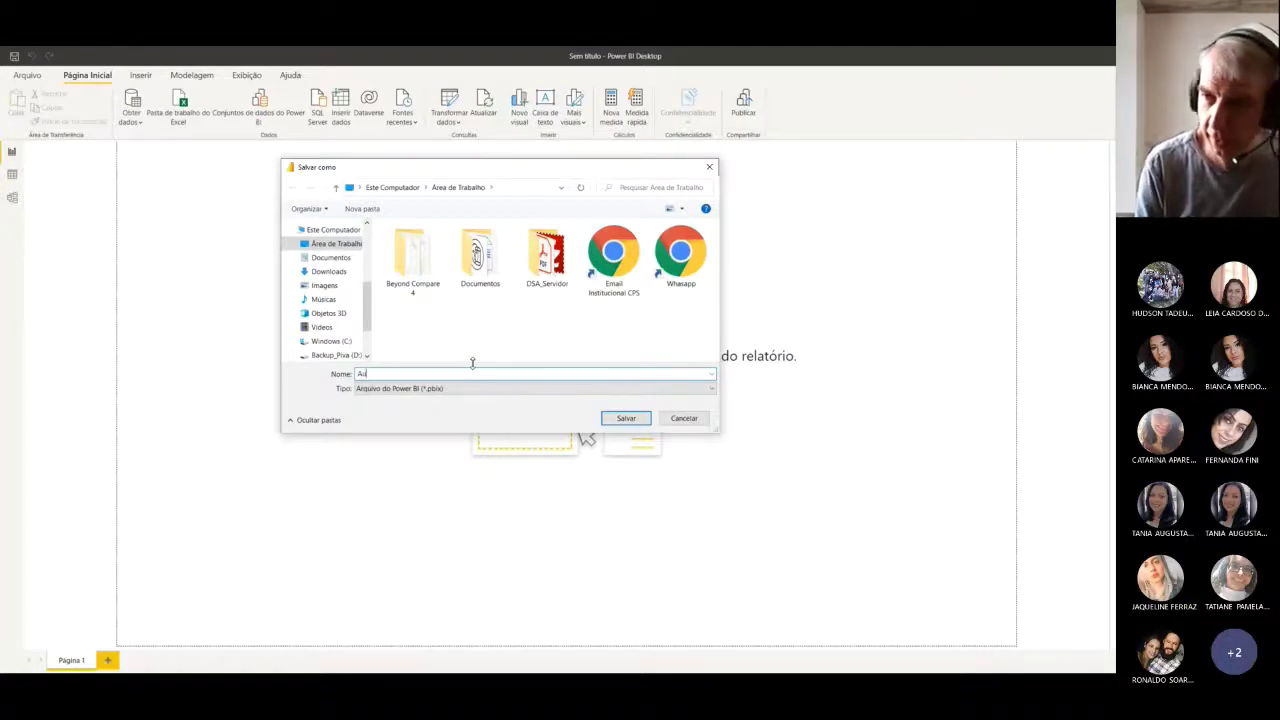
pyautogui.write('la15')
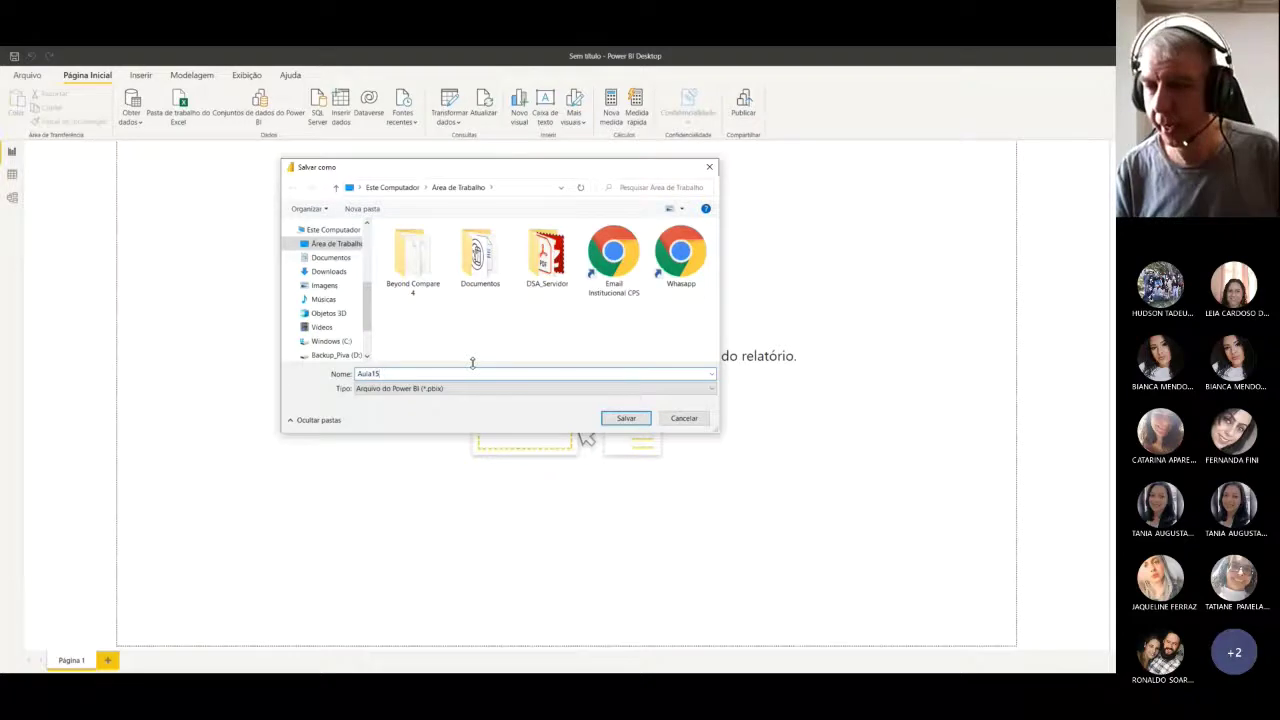
pyautogui.click(623, 419)
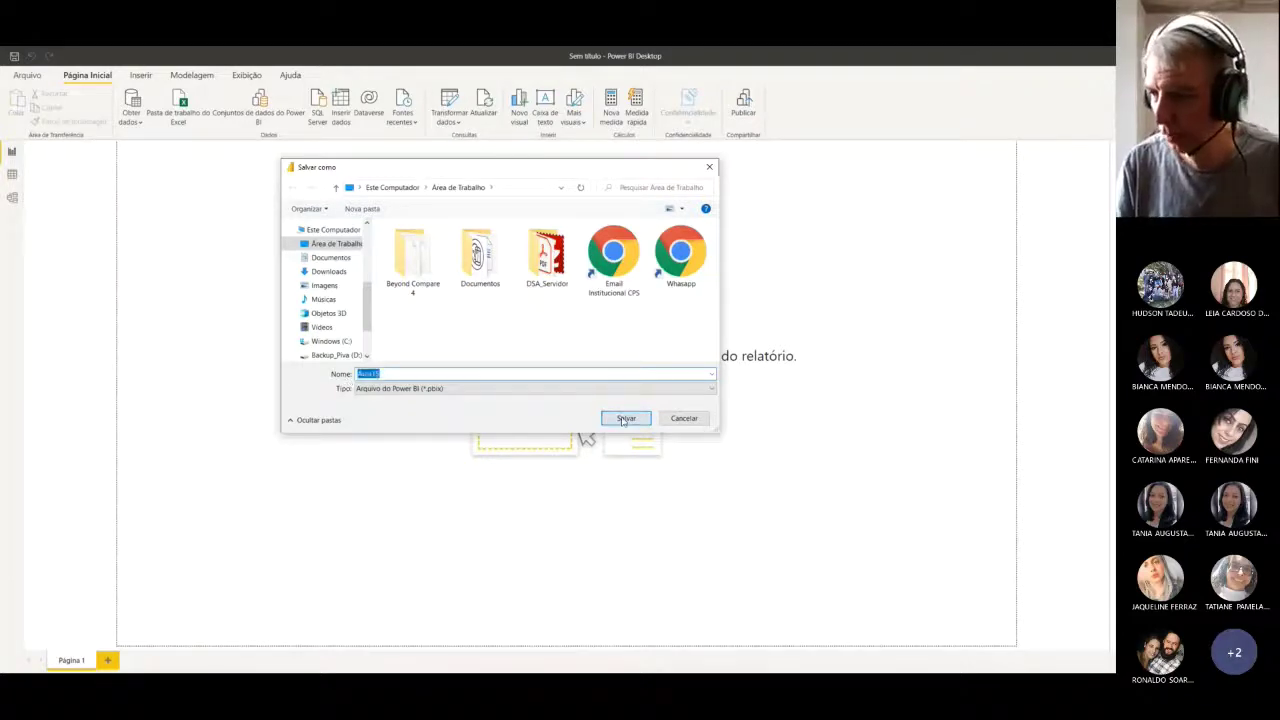